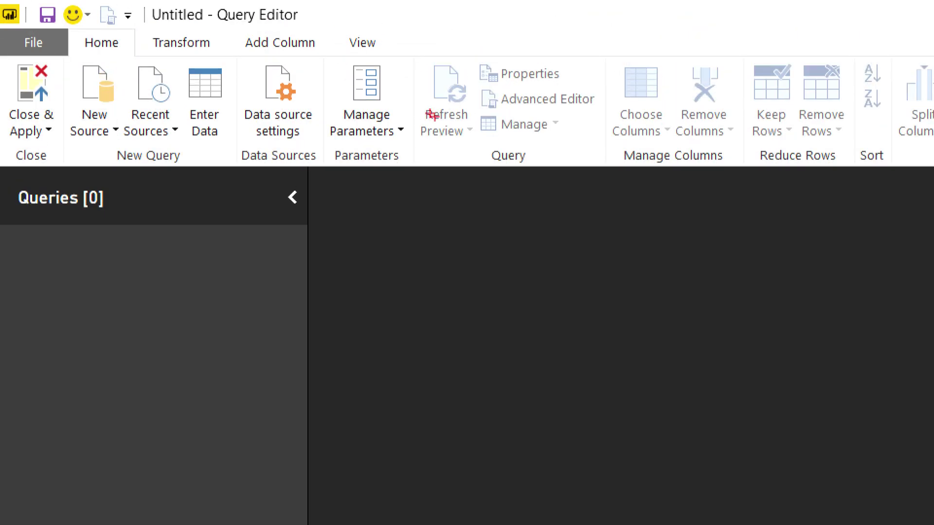
left_click_drag(322, 54, 410, 147)
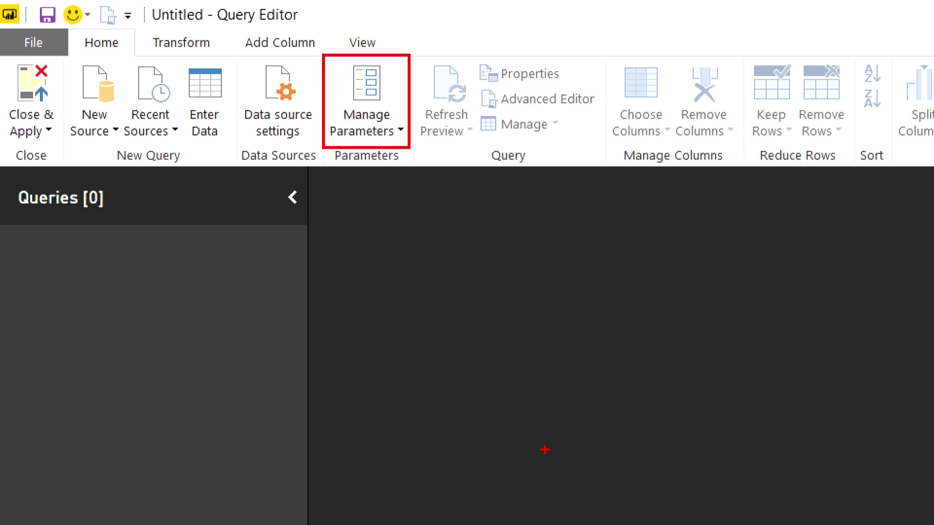
key("Escape")
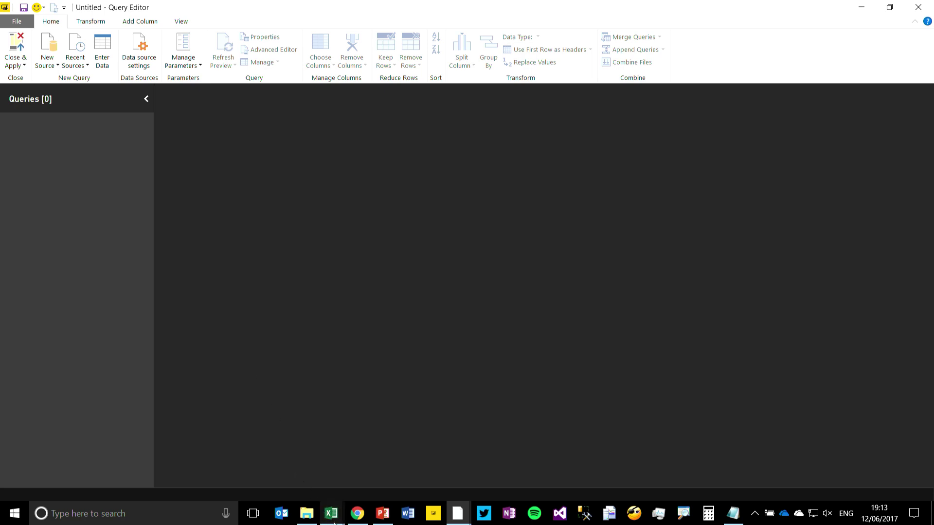
Step: Switch to Excel's Book2 workbook, launch its Query Editor to examine the parameter options, and close the editor and workbook
mouse_move(334, 521)
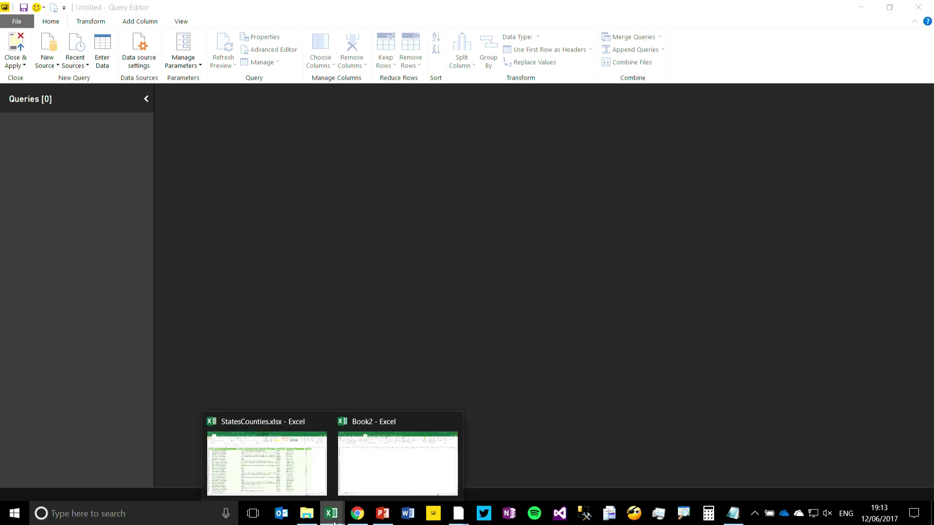
left_click(390, 461)
left_click(13, 63)
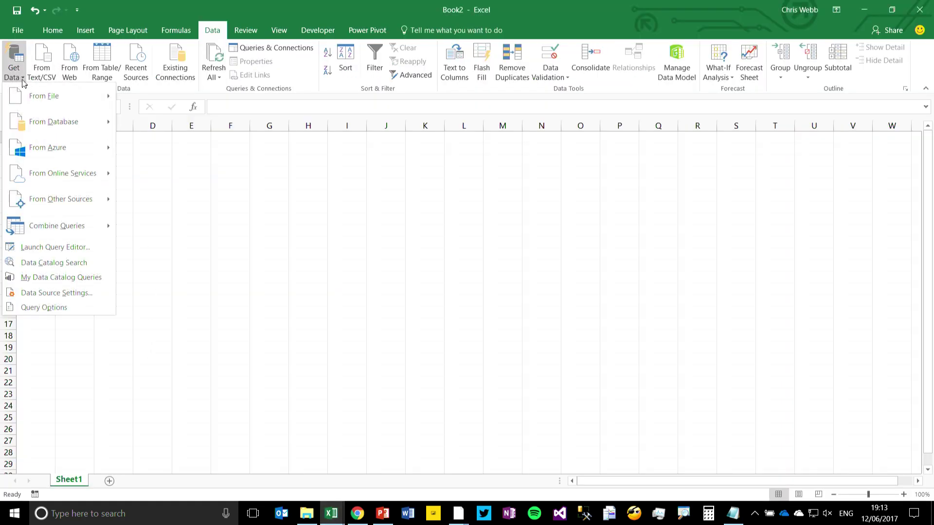
mouse_move(46, 227)
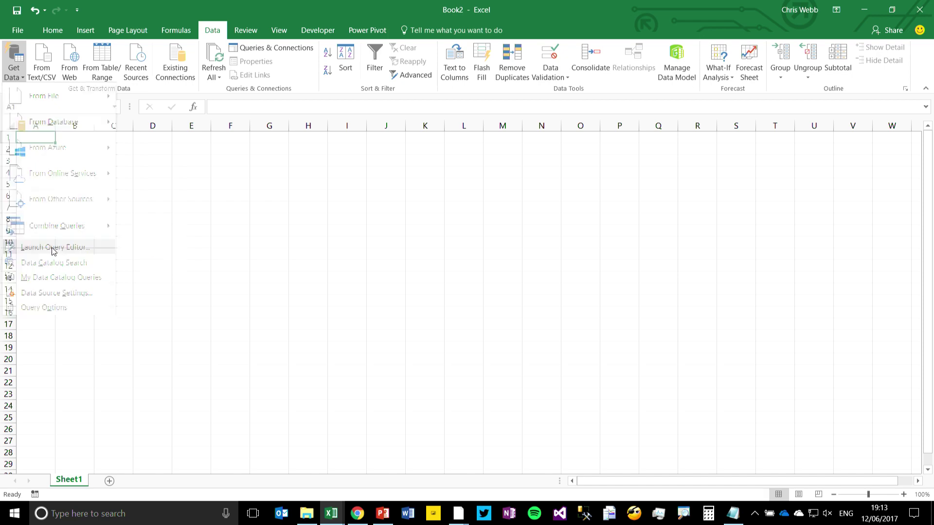
left_click(52, 247)
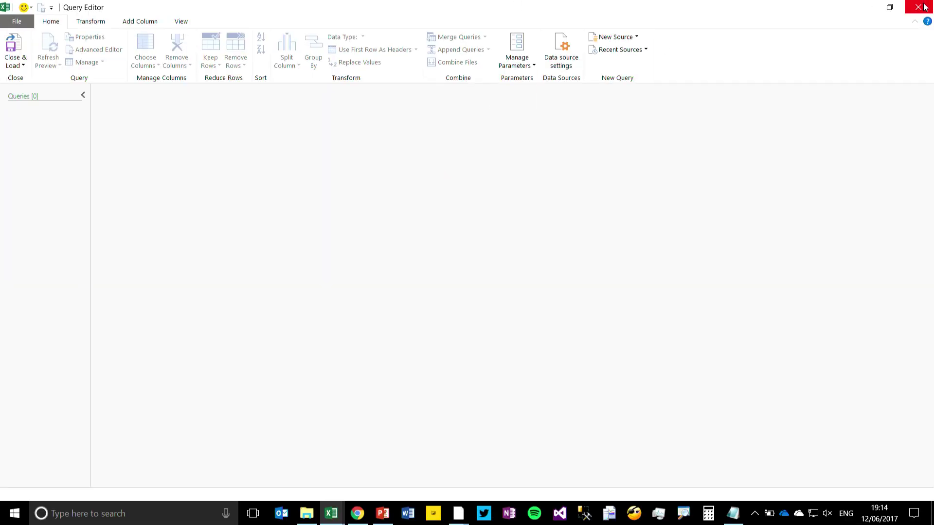
left_click(924, 7)
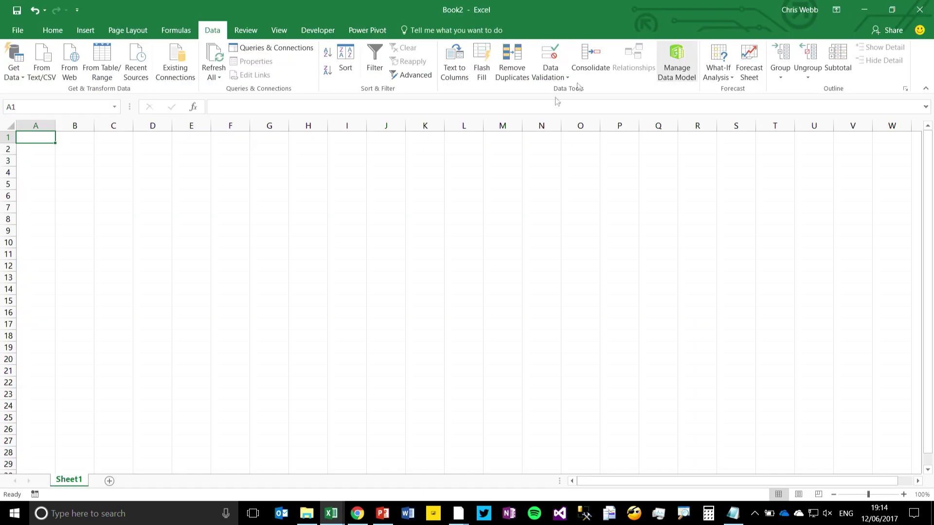
left_click(919, 7)
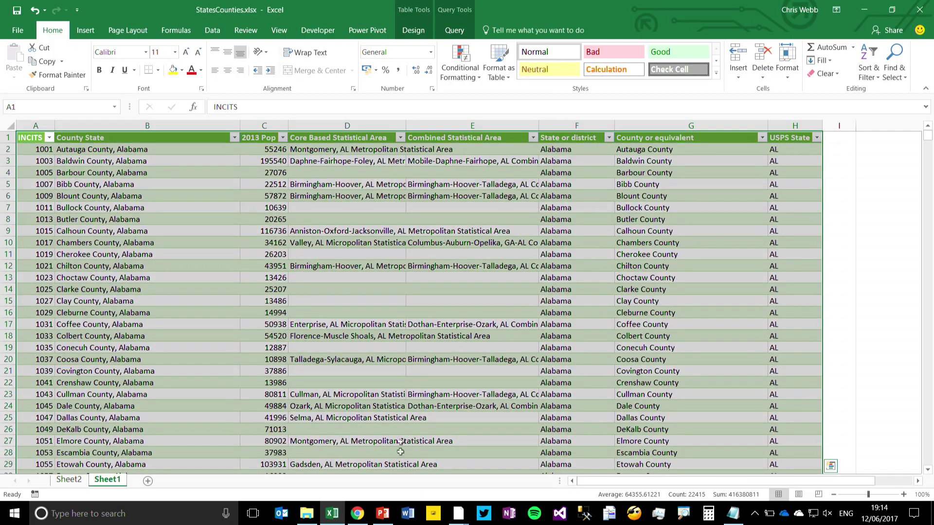
Step: Switch back to the Power BI Query Editor and add a new parameter named Message
left_click(458, 515)
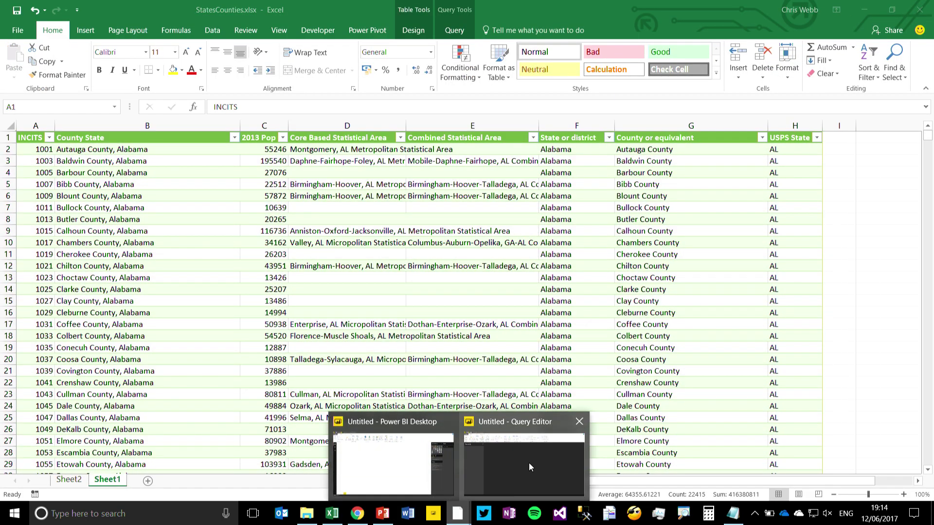
left_click(529, 463)
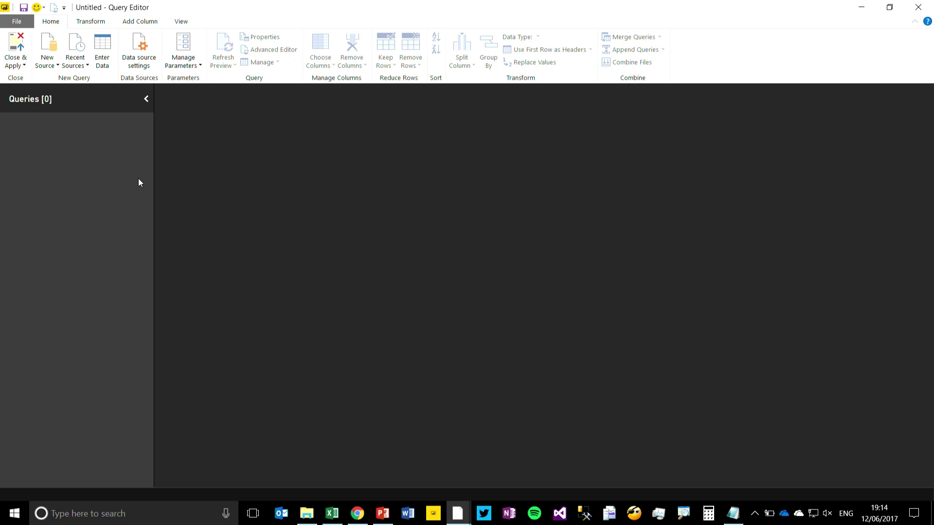
left_click(189, 66)
left_click(185, 63)
left_click(222, 105)
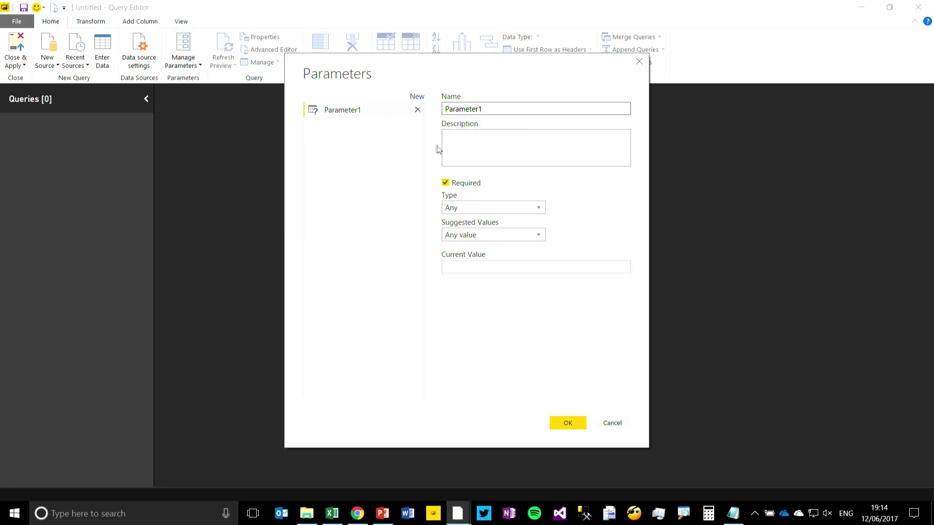
double_click(489, 107)
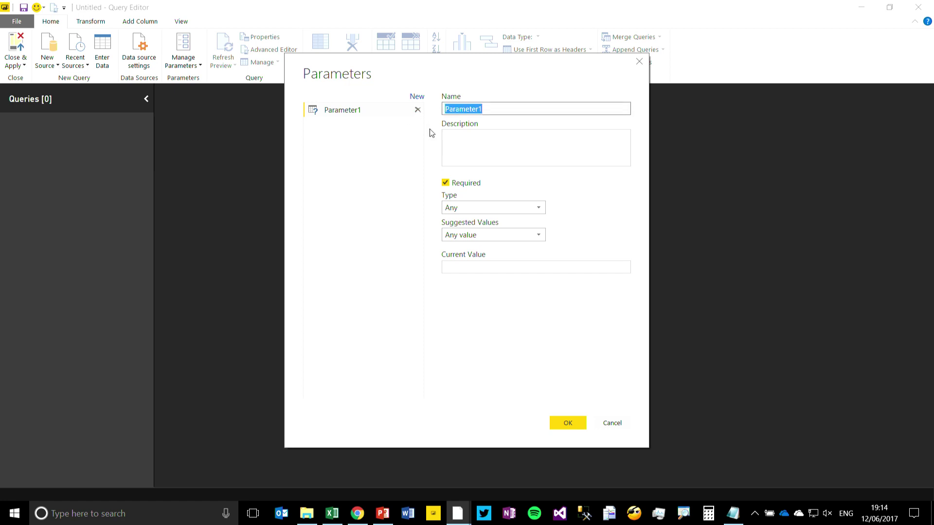
type("Message")
Step: Set the Message parameter's type to Text and its current value to Hello World, and create it
left_click(467, 207)
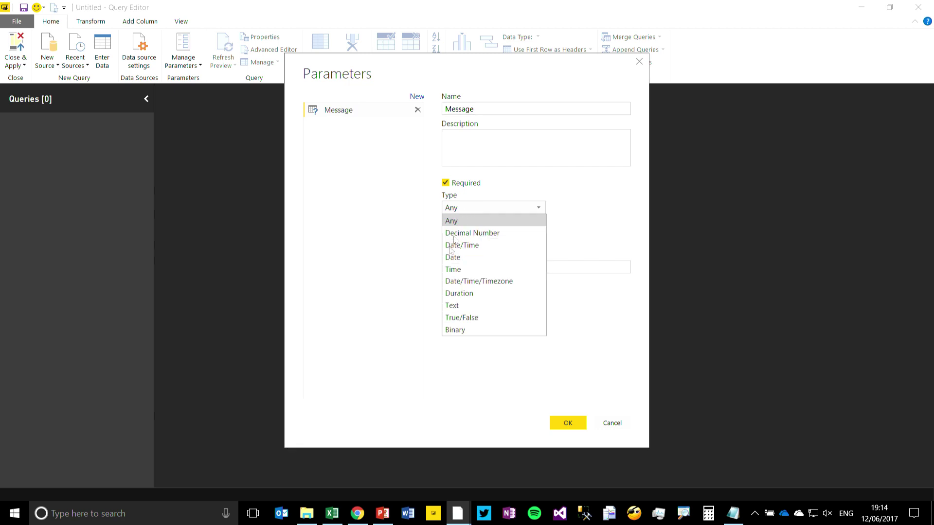
left_click(460, 306)
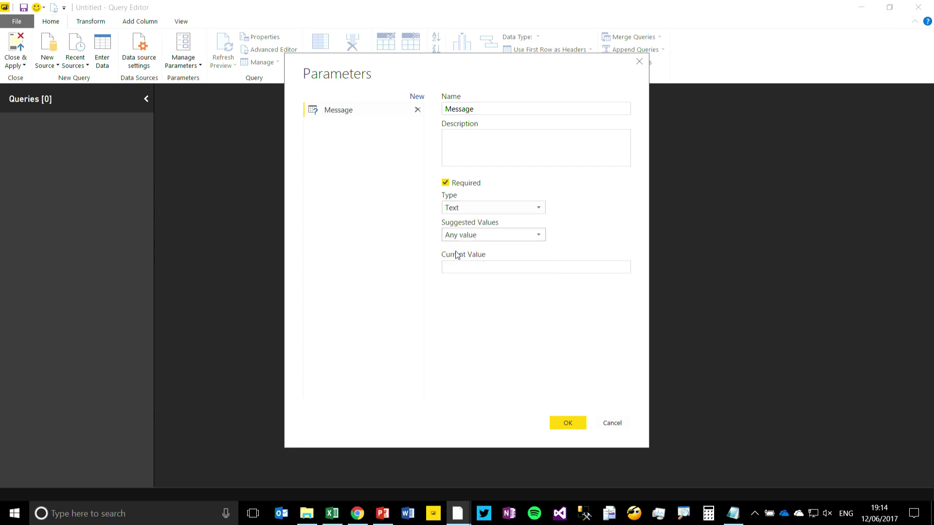
left_click(471, 266)
type("Hello World")
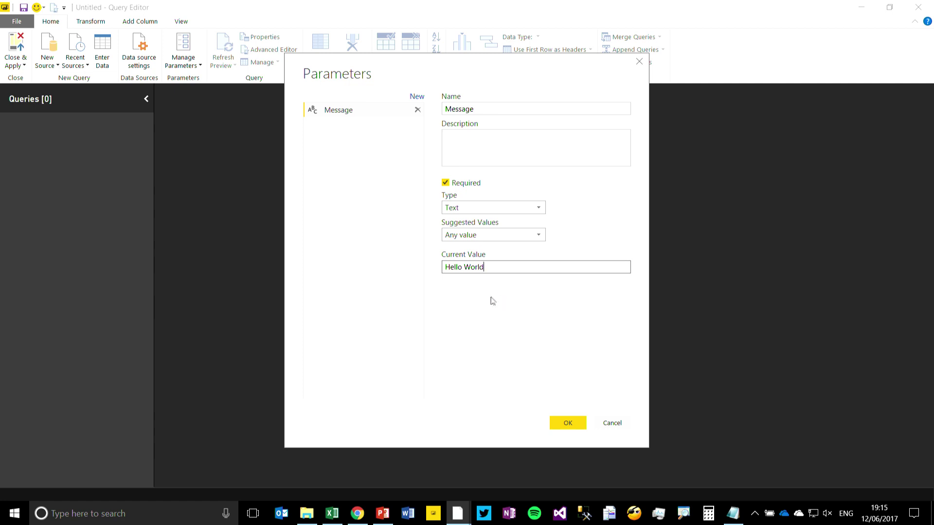
left_click(568, 423)
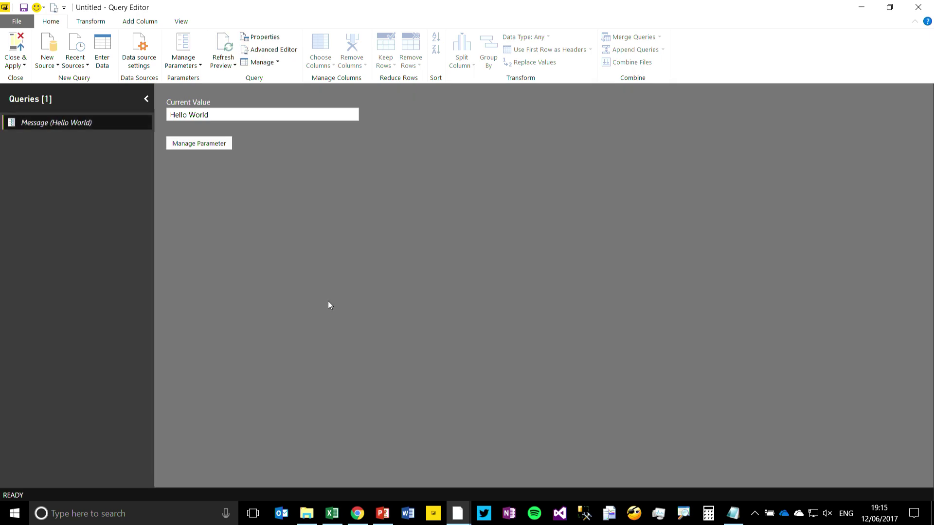
Step: Add a blank query from the Other data source category
left_click(242, 113)
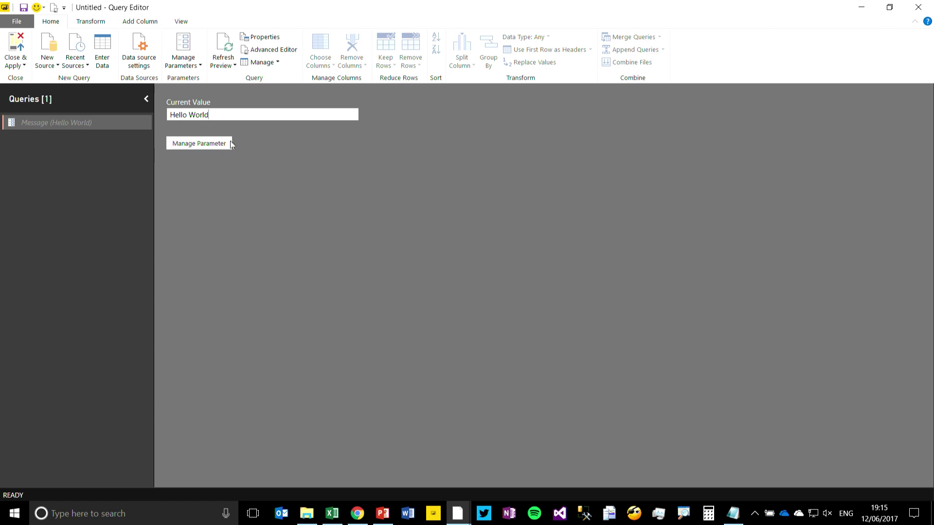
left_click(48, 49)
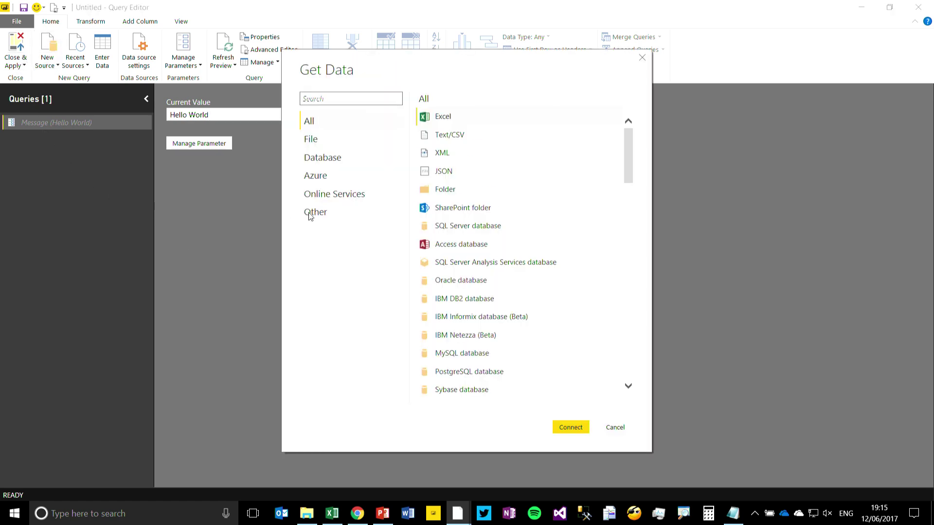
left_click(312, 213)
left_click(454, 302)
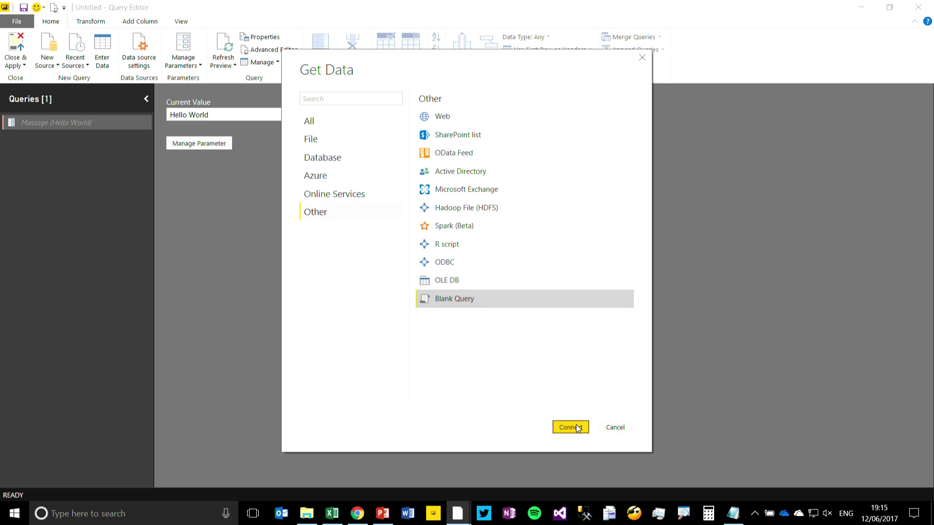
left_click(570, 428)
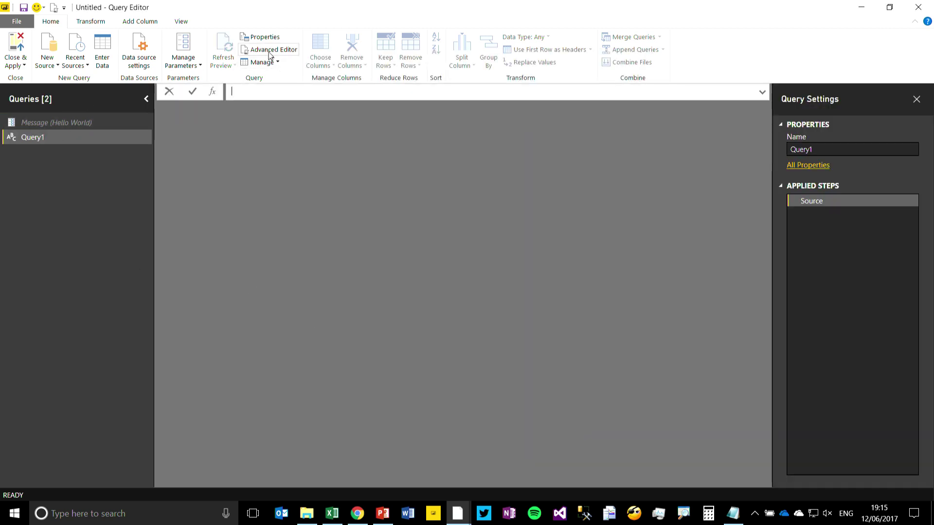
Step: Replace the blank query's entire code with the text expression "Hello World" in the Advanced Editor
left_click(271, 50)
left_click_drag(248, 150, 143, 120)
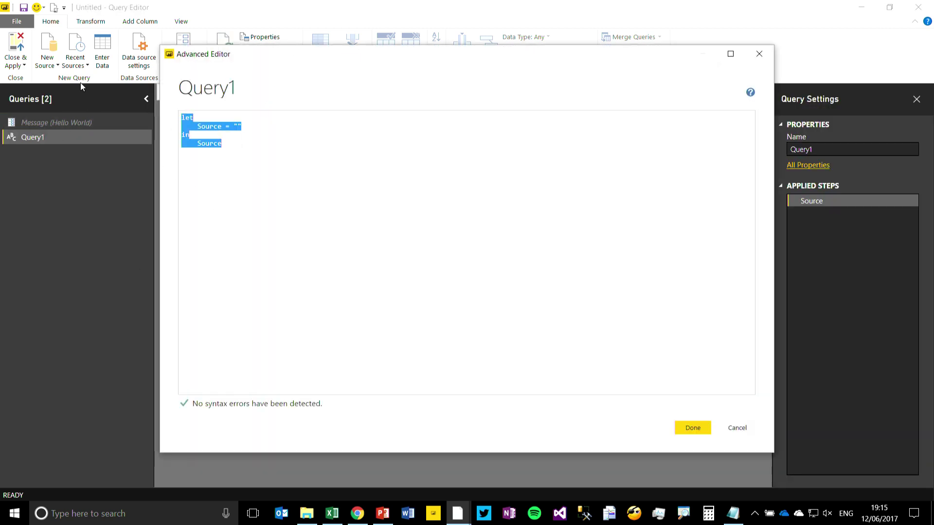
type("\"Hello W")
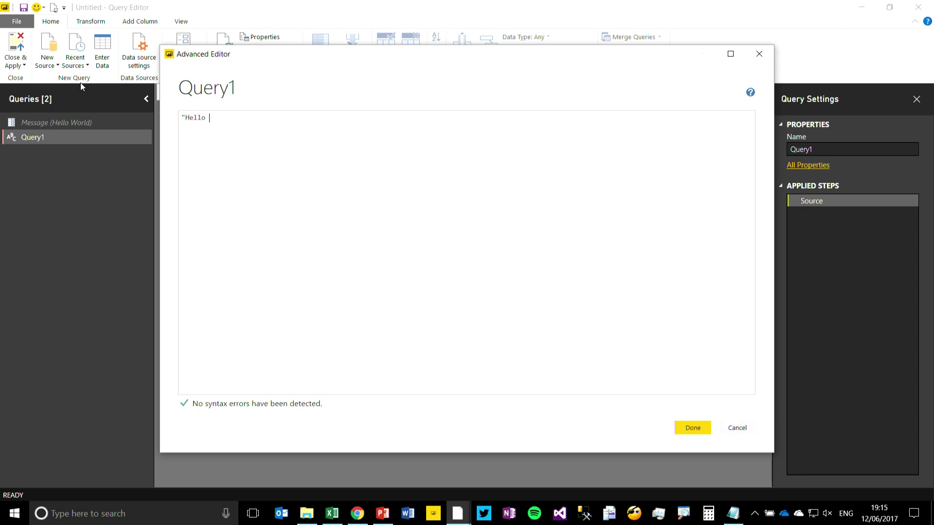
type("orld\"")
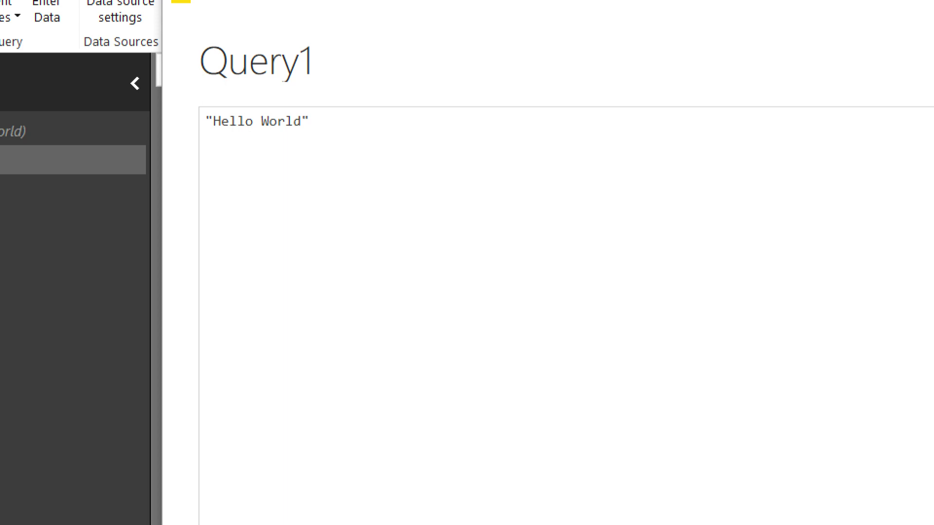
left_click(692, 430)
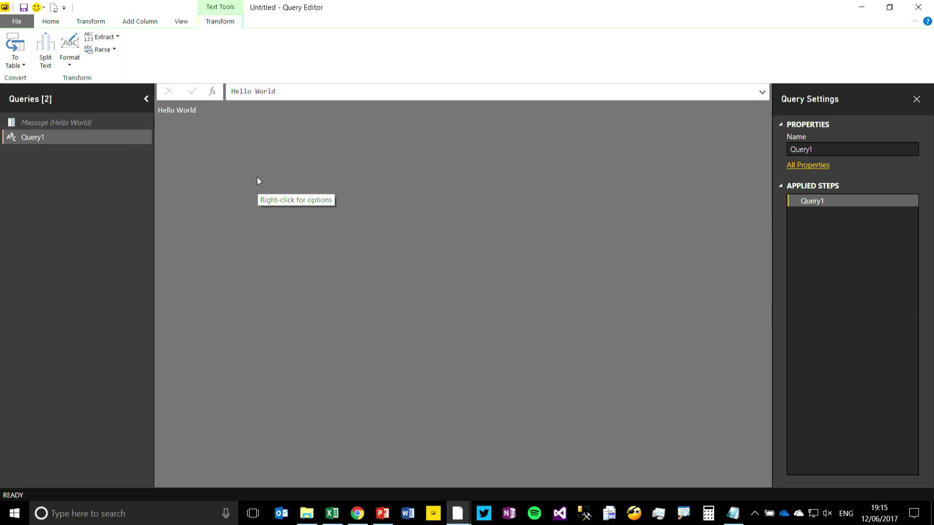
Step: Review the code of Query1 in the Advanced Editor and close it without changes
right_click(43, 138)
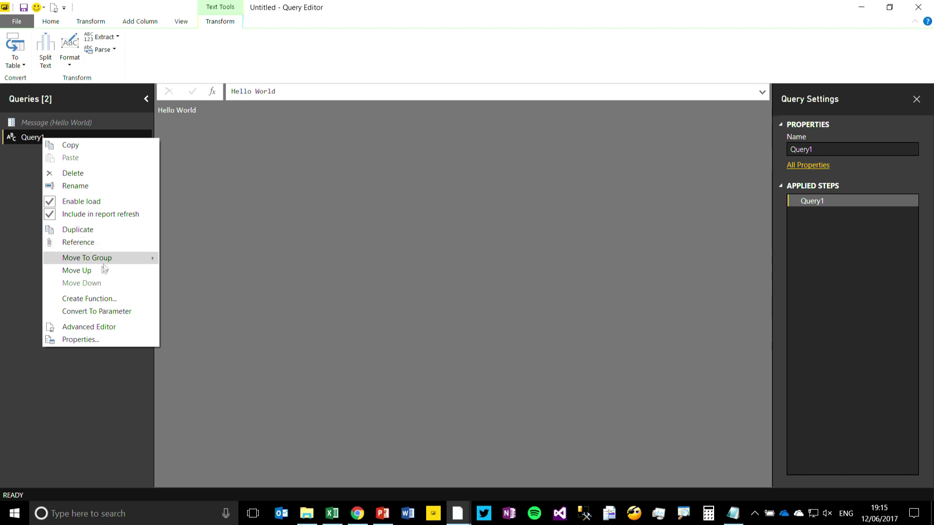
left_click(104, 327)
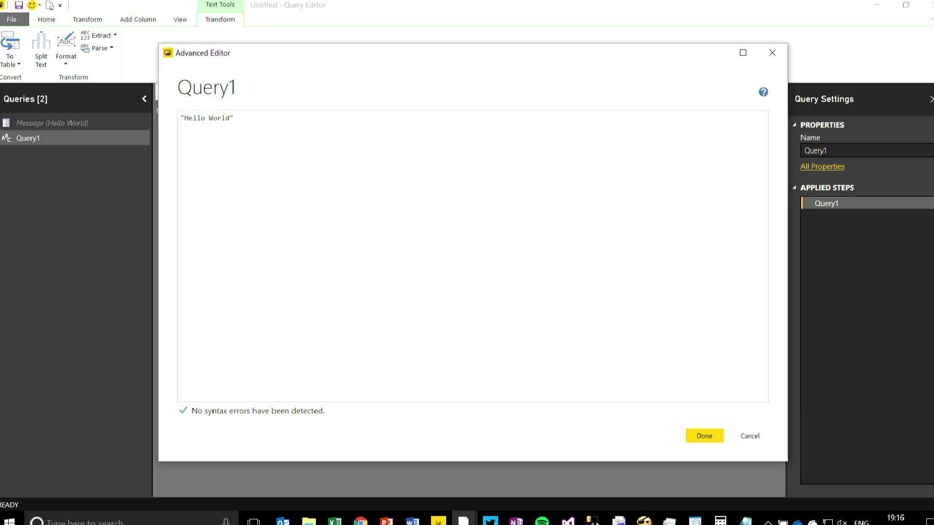
left_click(749, 436)
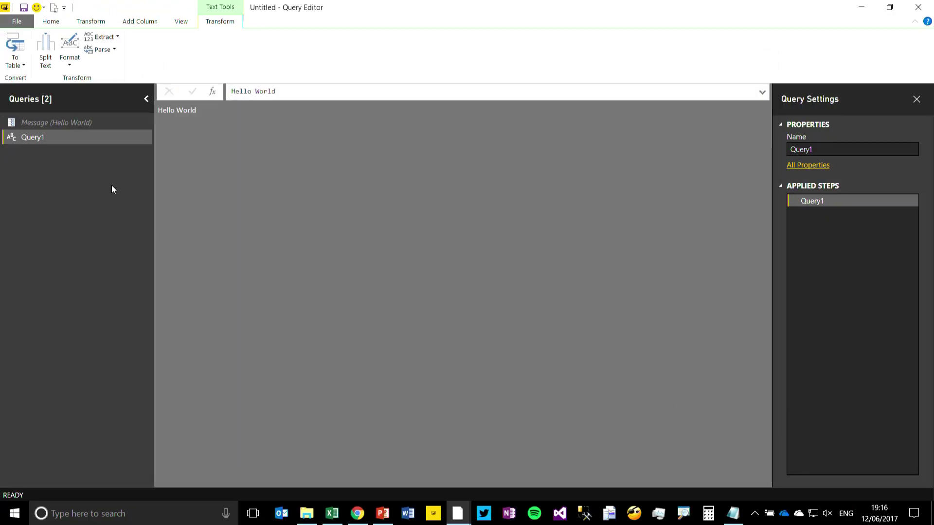
Step: Examine the Message parameter's code and its meta record in the Advanced Editor, and close it without changes
right_click(51, 127)
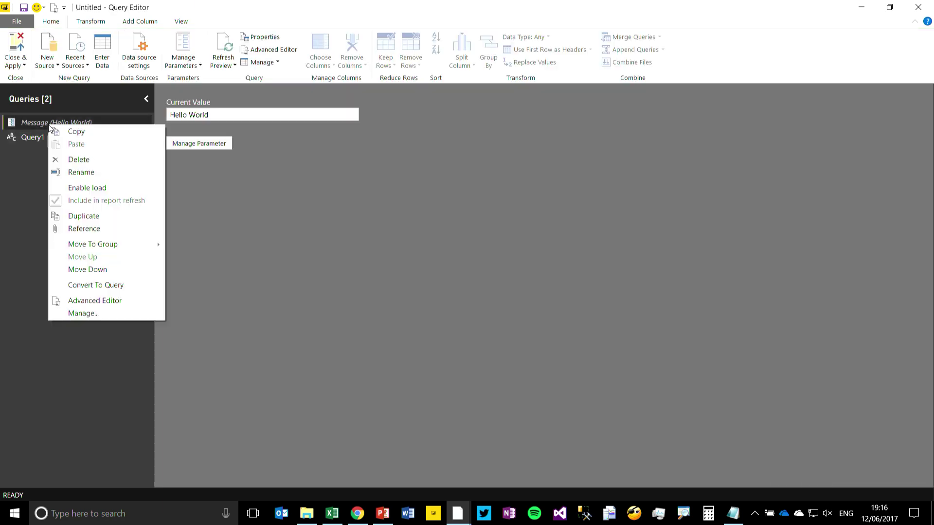
left_click(132, 300)
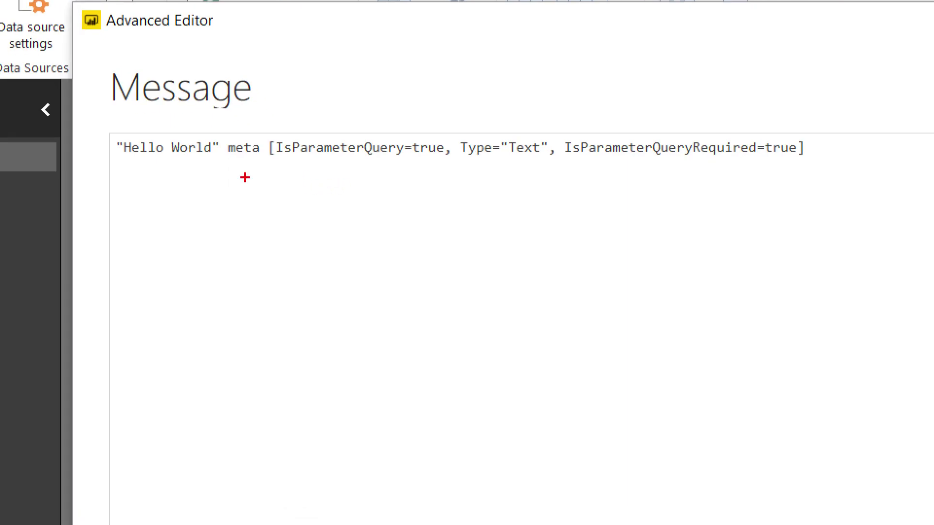
left_click_drag(228, 169, 257, 169)
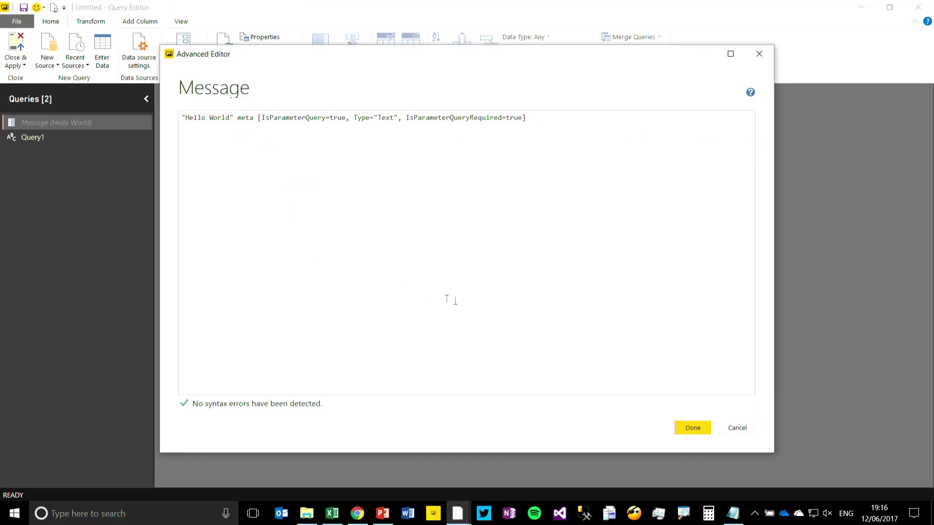
left_click(737, 428)
Step: Convert the Message parameter to a query and review its code in the Advanced Editor
right_click(56, 125)
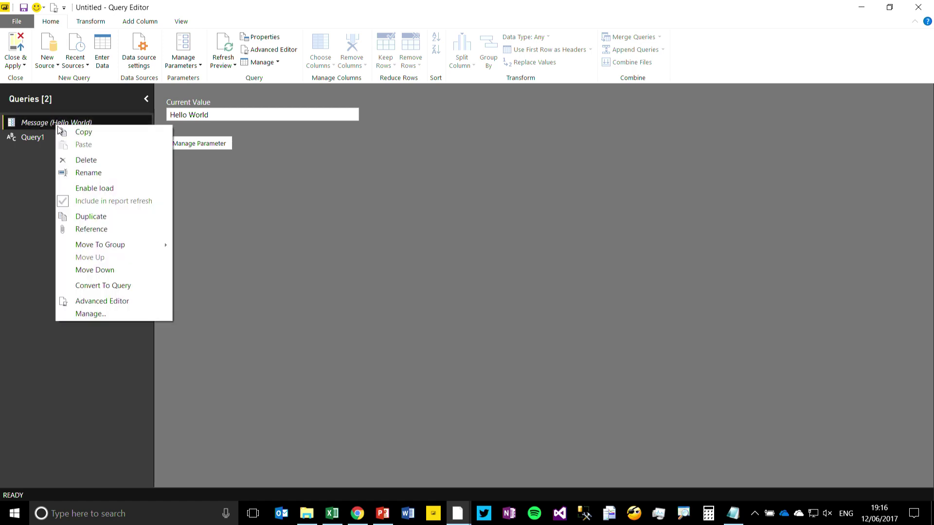
left_click(162, 287)
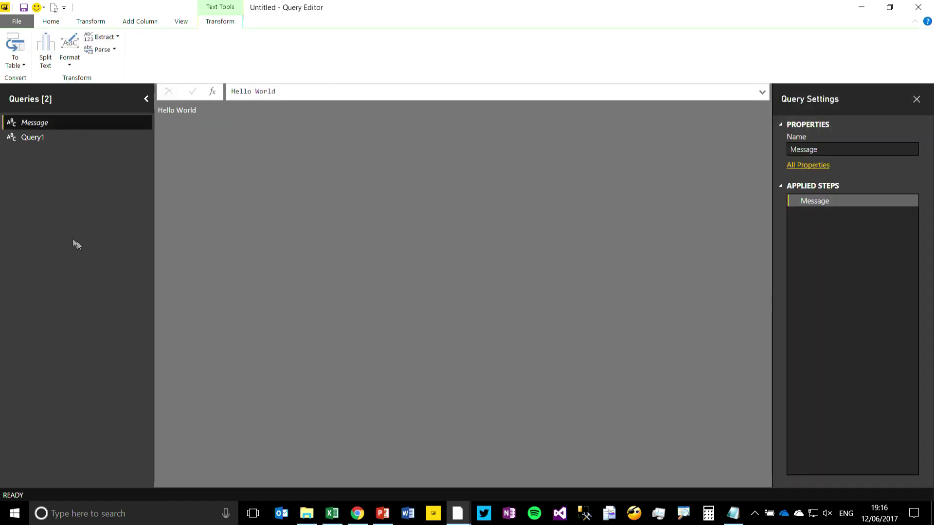
right_click(36, 122)
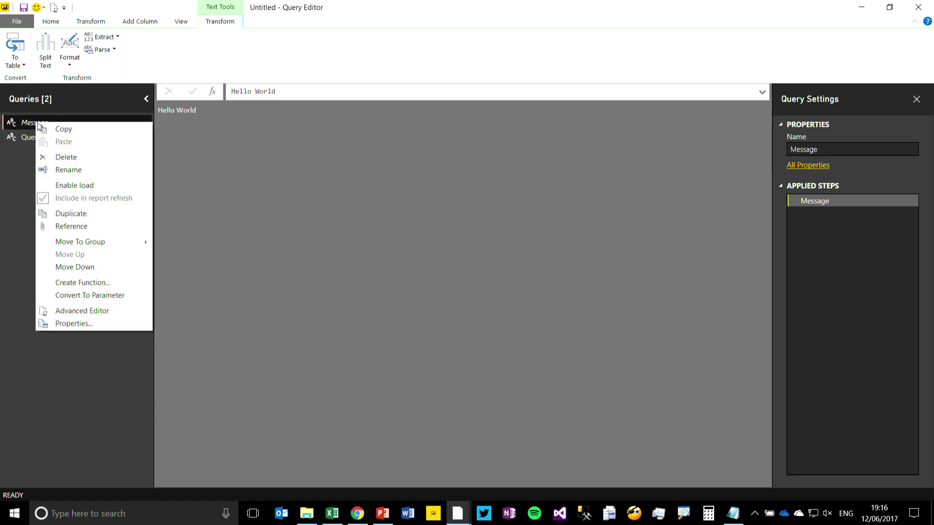
left_click(117, 310)
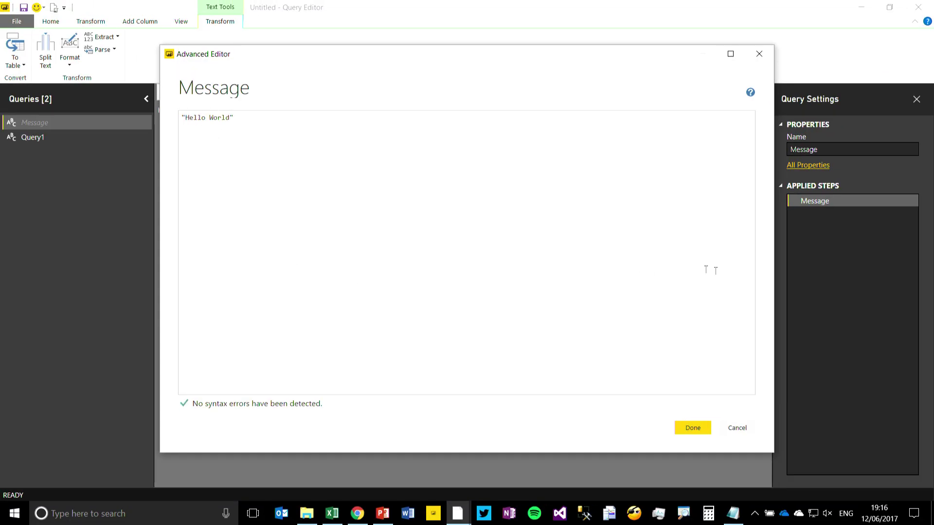
left_click(733, 428)
Step: Convert the Message query back to a parameter
right_click(31, 121)
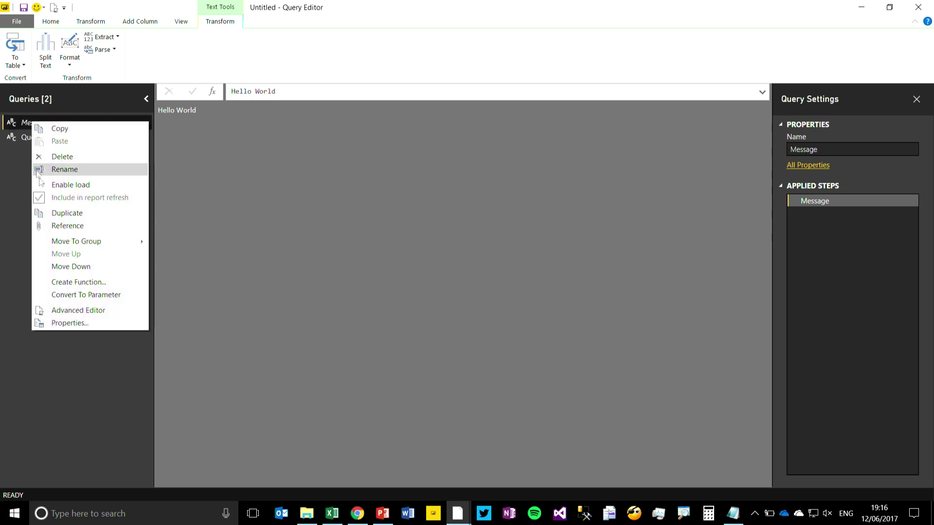
left_click(115, 294)
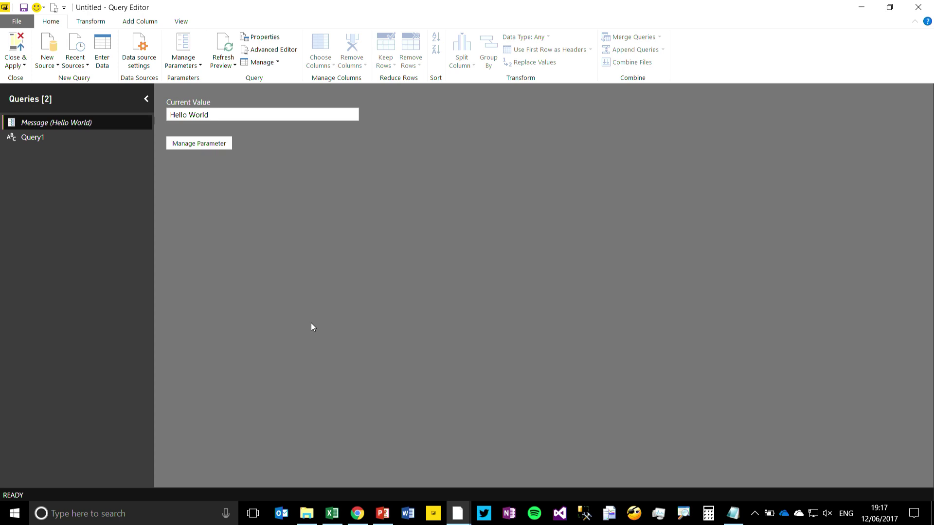
Step: Switch to the PowerPoint presentation and show the "Uses of parameters" slide as a full-screen slide show
left_click(383, 512)
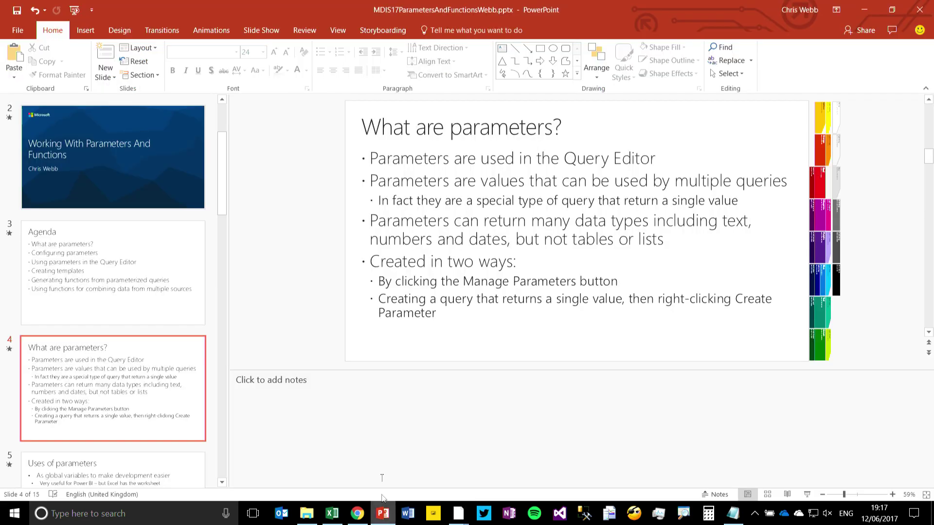
scroll(175, 363, "down", 2)
left_click(161, 360)
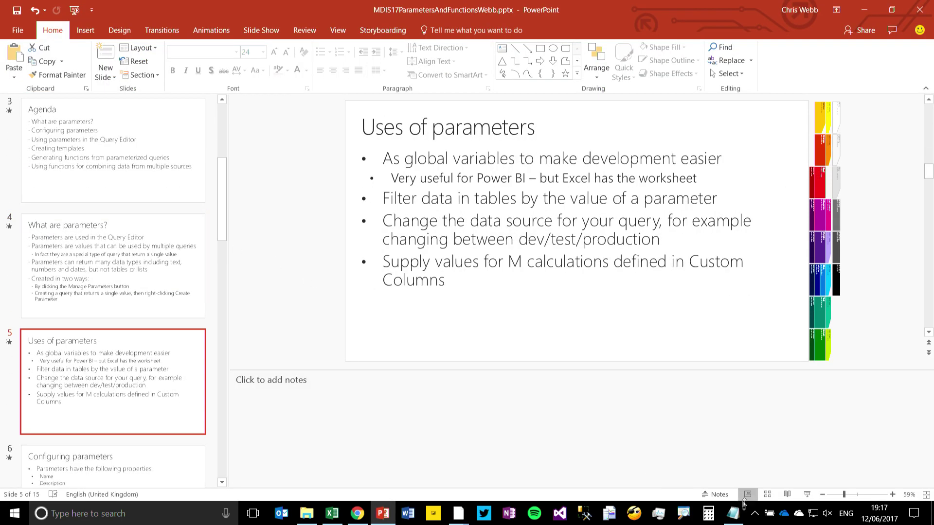
left_click(807, 495)
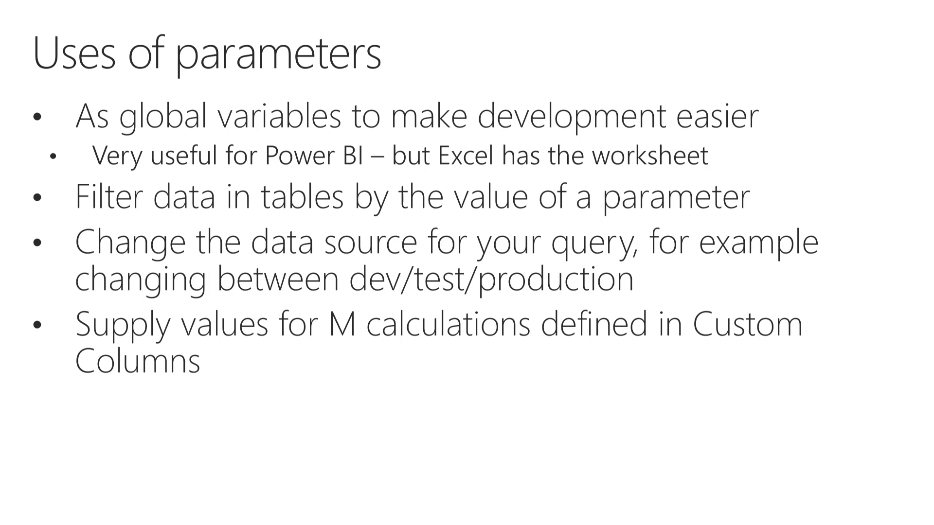
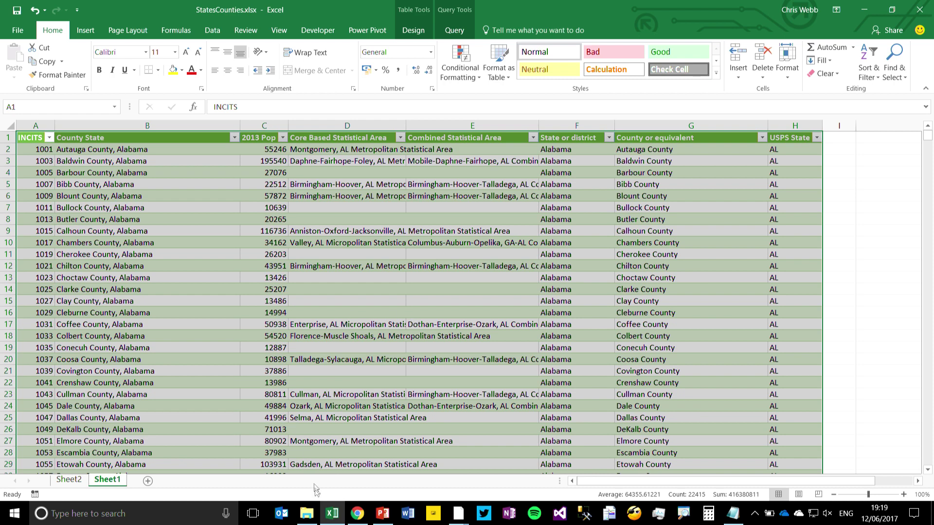
Step: In the empty Power BI Query Editor, load the Counties table from the recent source StatesCounties.xlsx and narrow the query list
left_click(458, 514)
left_click(503, 461)
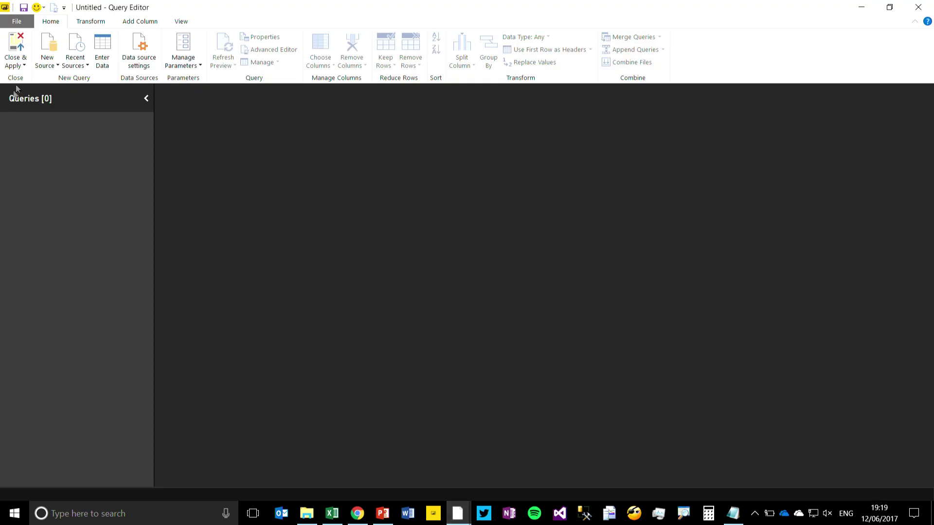
left_click(82, 66)
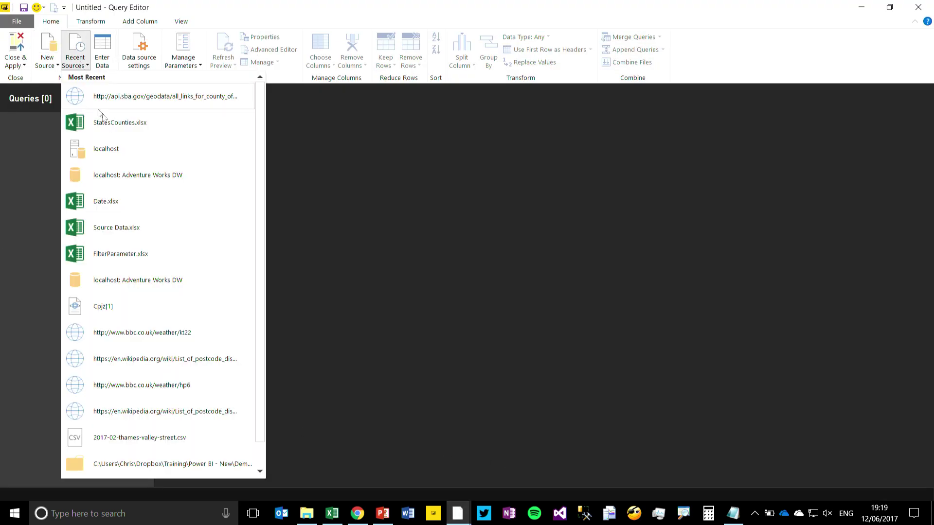
left_click(114, 124)
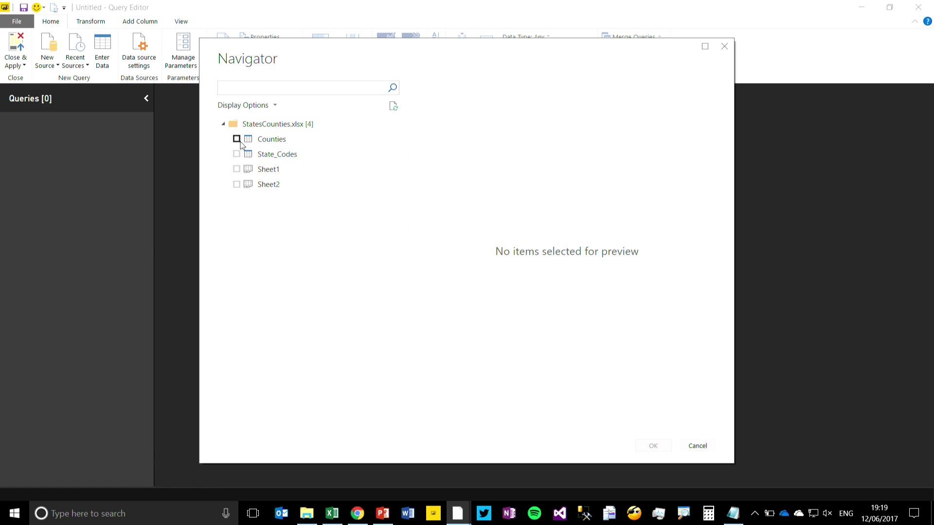
left_click(237, 140)
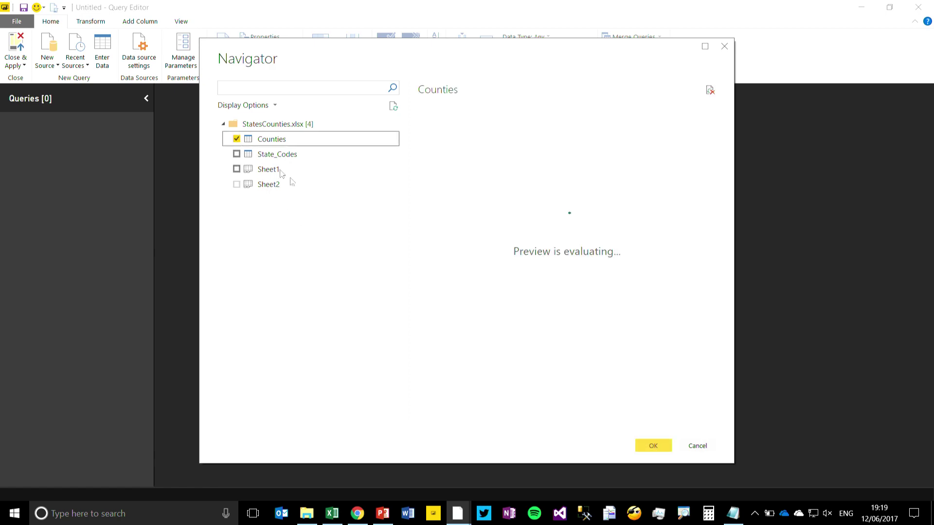
left_click(657, 444)
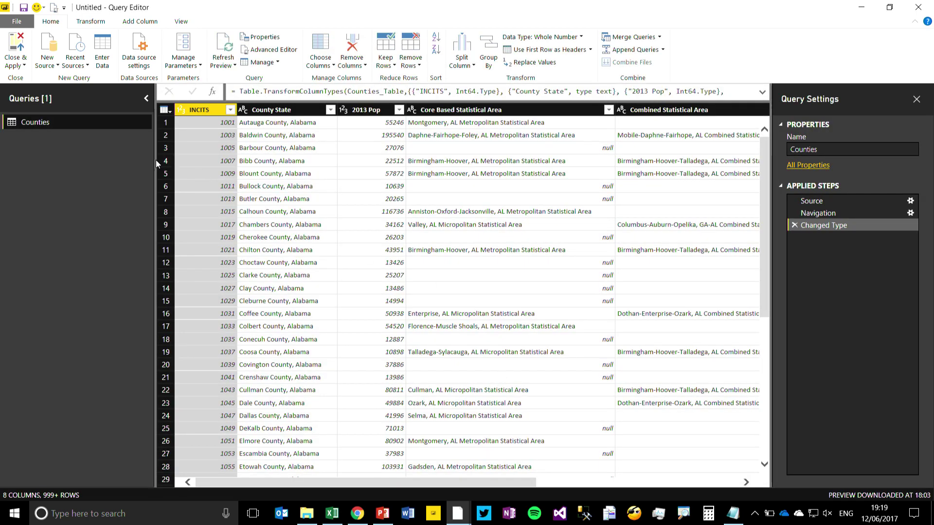
left_click_drag(154, 164, 74, 175)
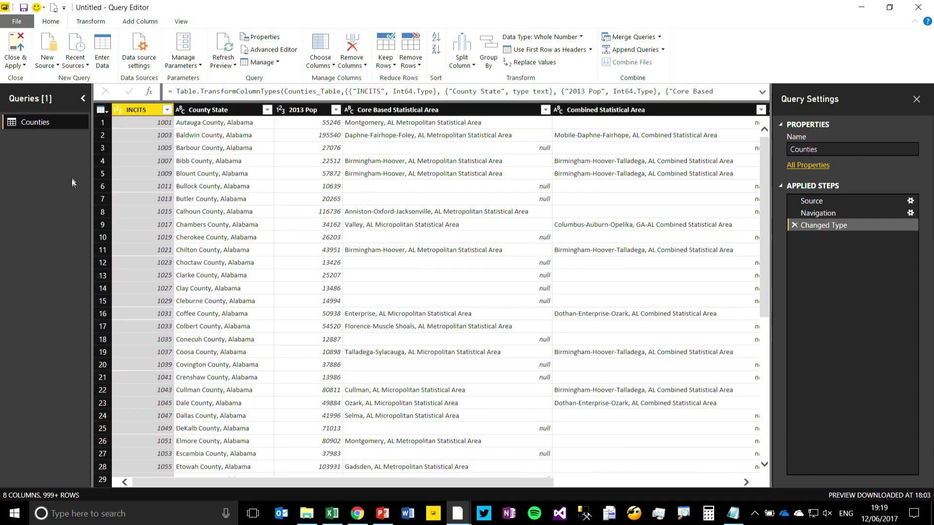
Step: Filter the Counties query's USPS State column to show only AZ
left_click_drag(235, 487, 424, 487)
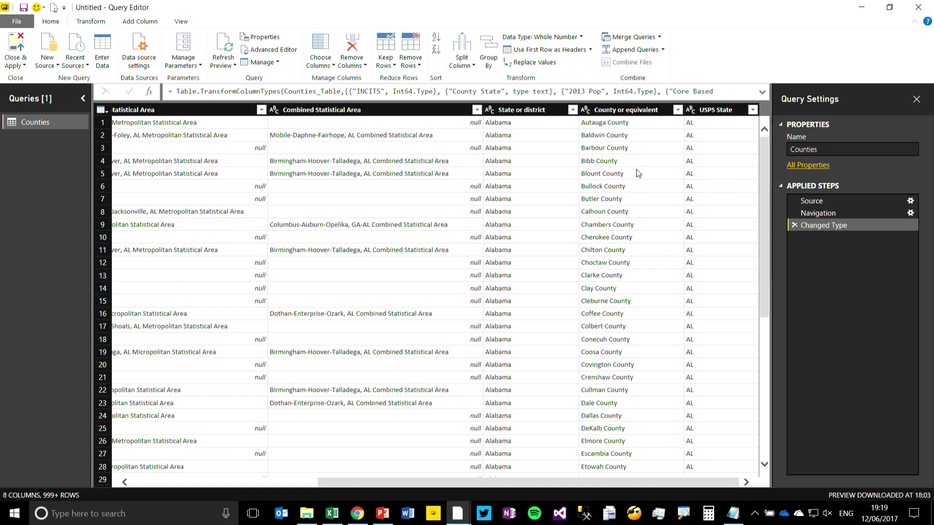
left_click(753, 111)
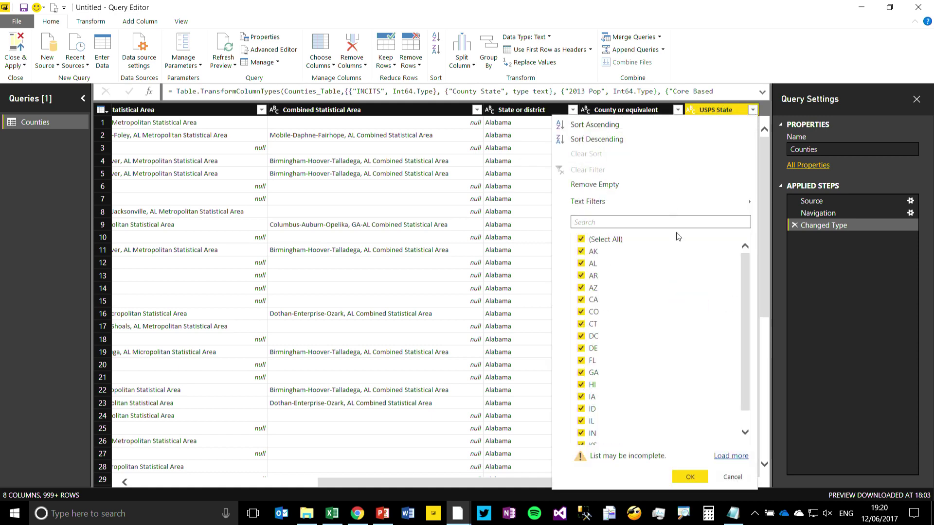
left_click(581, 239)
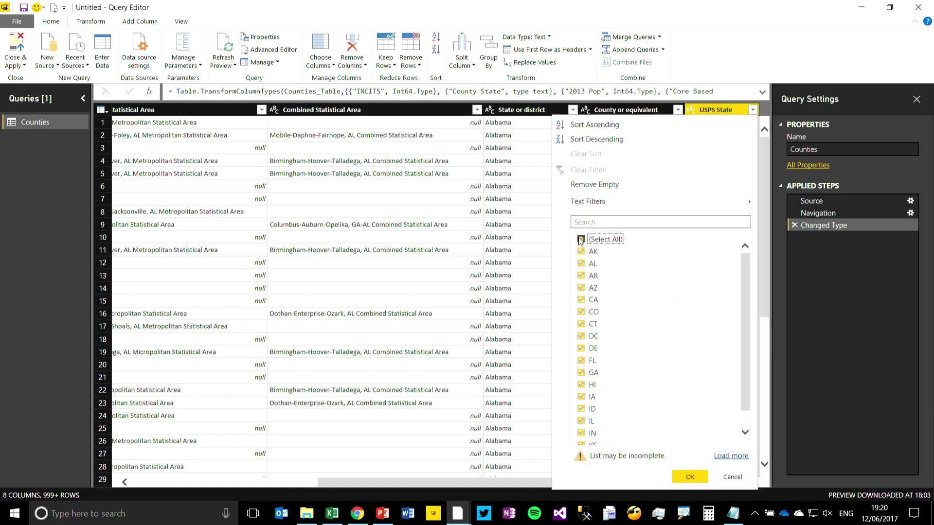
left_click(590, 290)
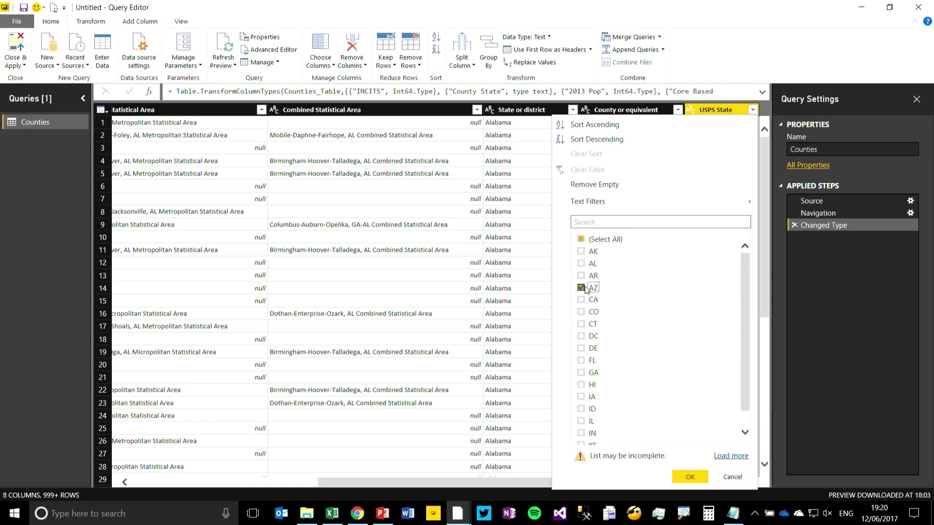
left_click(693, 478)
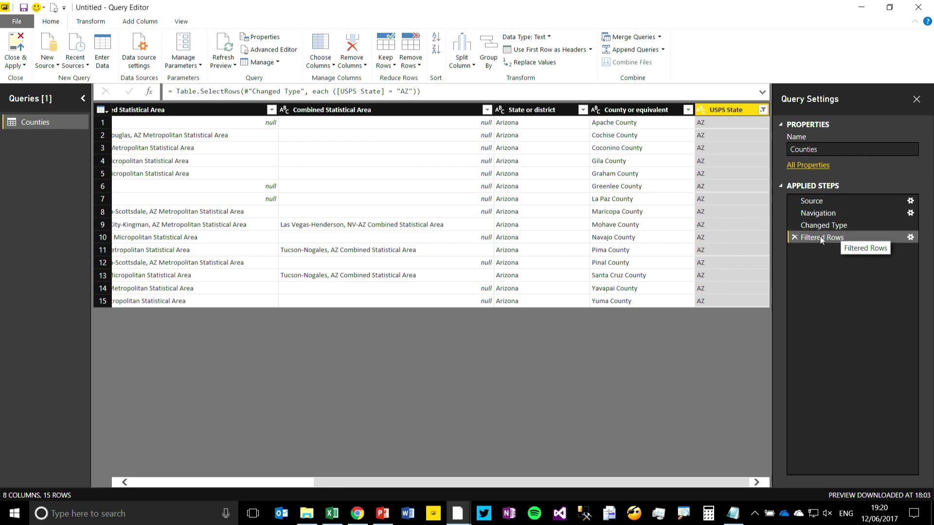
Step: Edit the Filtered Rows step so that USPS State equals TX
left_click(910, 238)
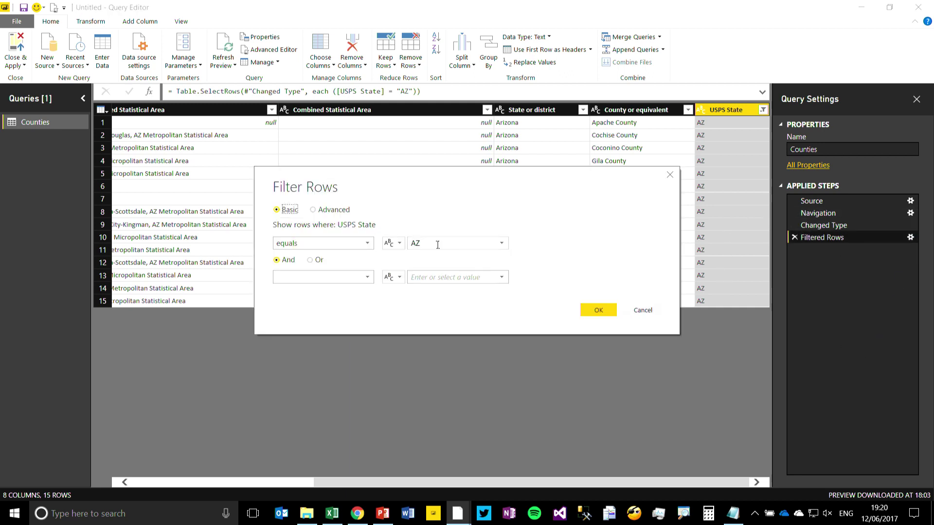
left_click_drag(441, 244, 416, 244)
key("BackSpace")
key("BackSpace")
type("R")
key("BackSpace")
type("TX")
left_click(598, 311)
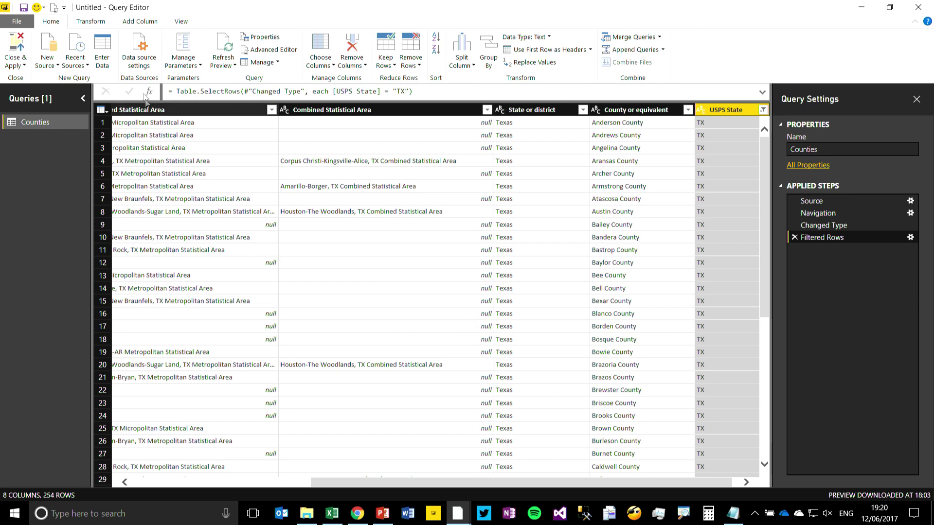
Step: Create a new parameter named "State To Filter" with the description "The state to filter by"
left_click(188, 62)
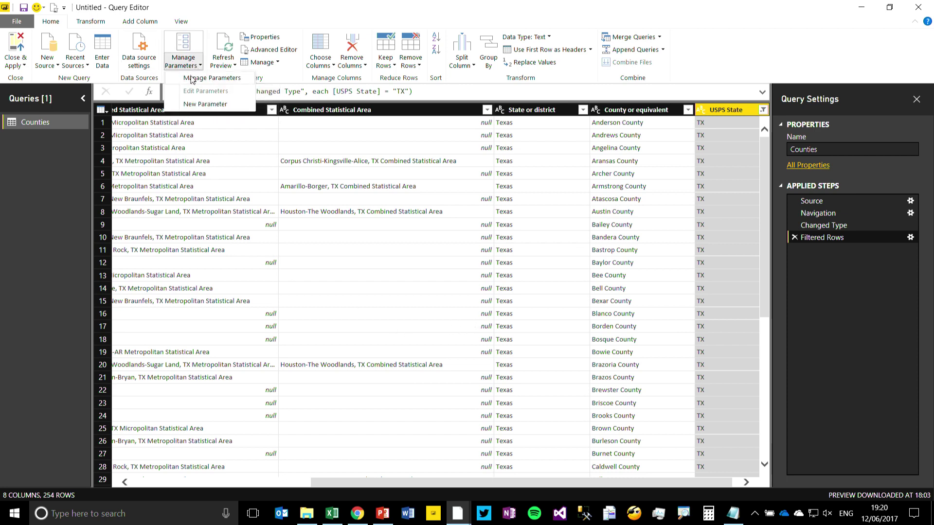
left_click(203, 105)
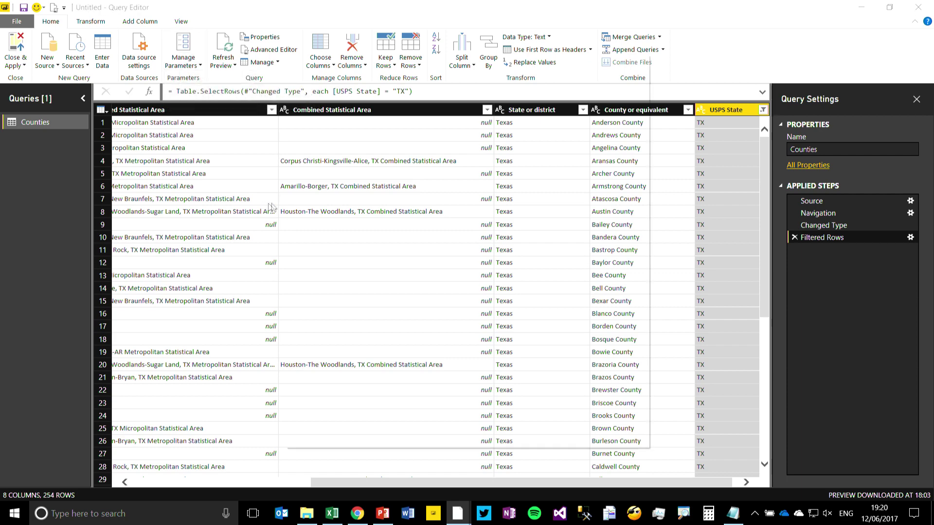
double_click(489, 109)
type("State To Filter")
left_click(488, 146)
type("The")
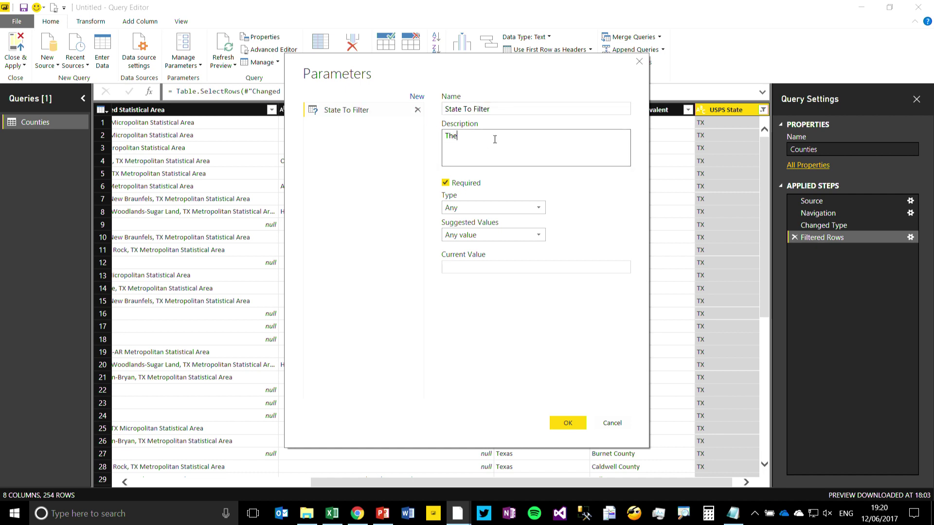
type(" state to filter by")
Step: Set the new parameter's type to Text and its current value to WA, and save it
left_click(486, 209)
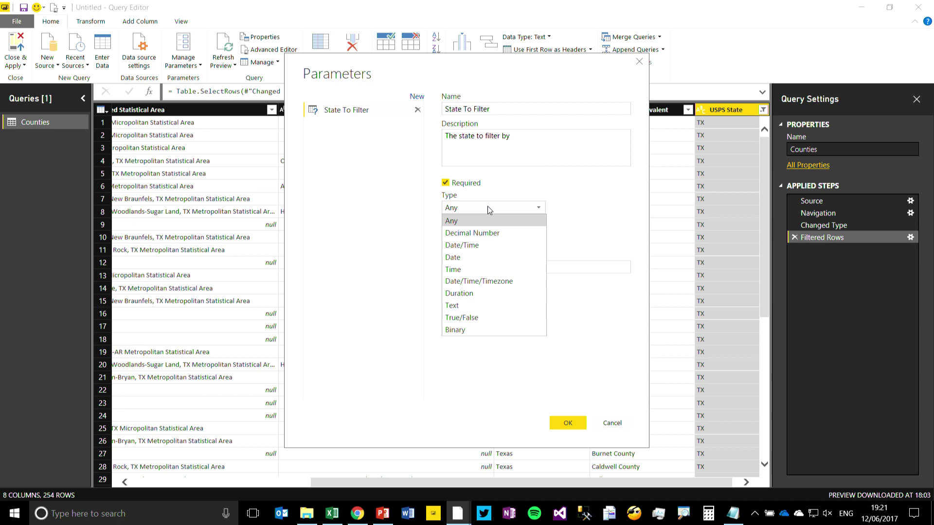
left_click(457, 306)
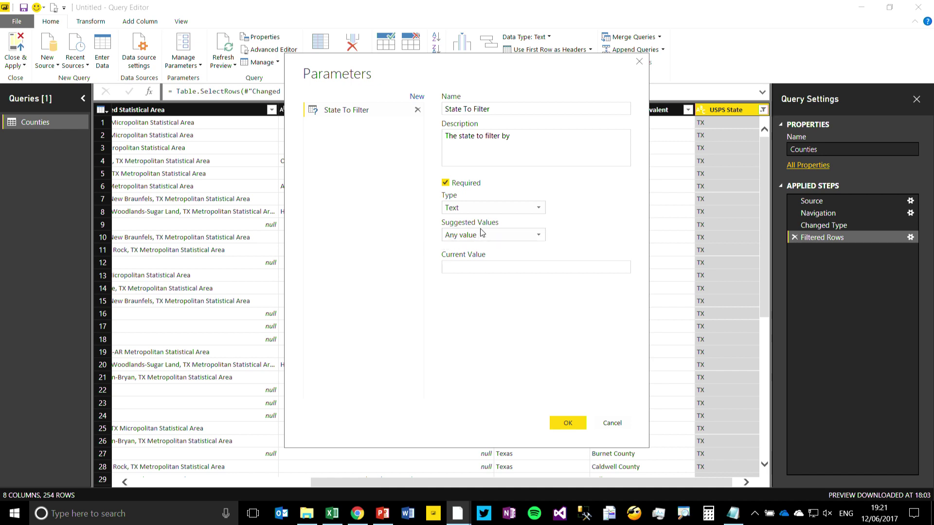
left_click(467, 270)
type("WA")
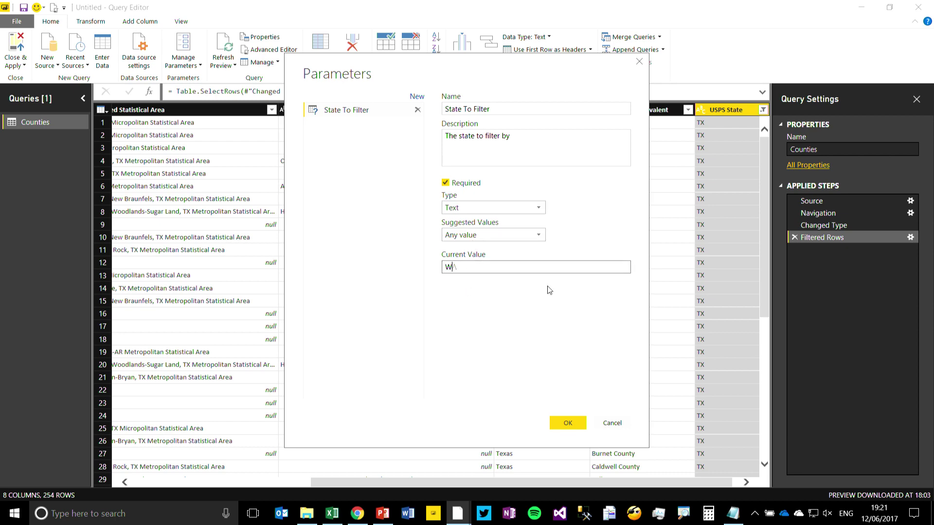
left_click(569, 424)
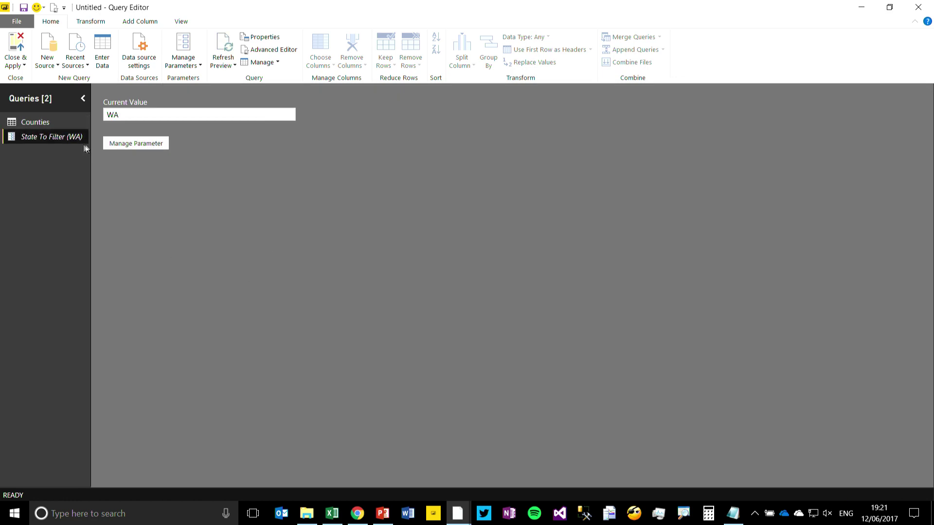
Step: In the Counties query, replace the TX filter step with a filter where USPS State equals the State To Filter parameter
left_click(48, 121)
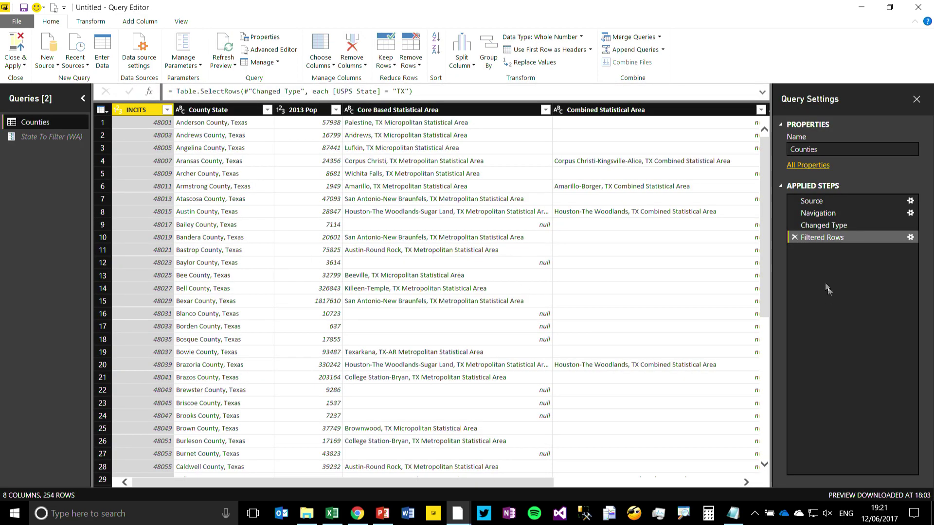
left_click(795, 237)
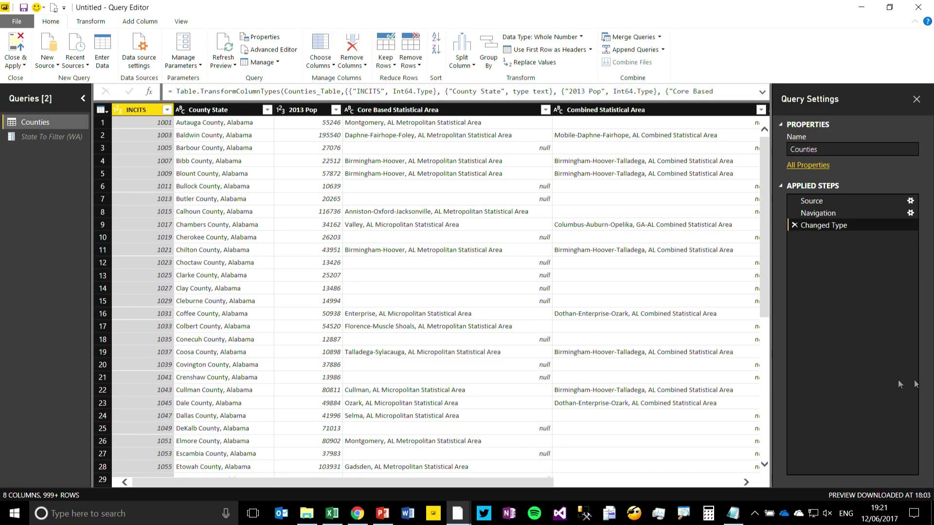
left_click_drag(524, 487, 728, 475)
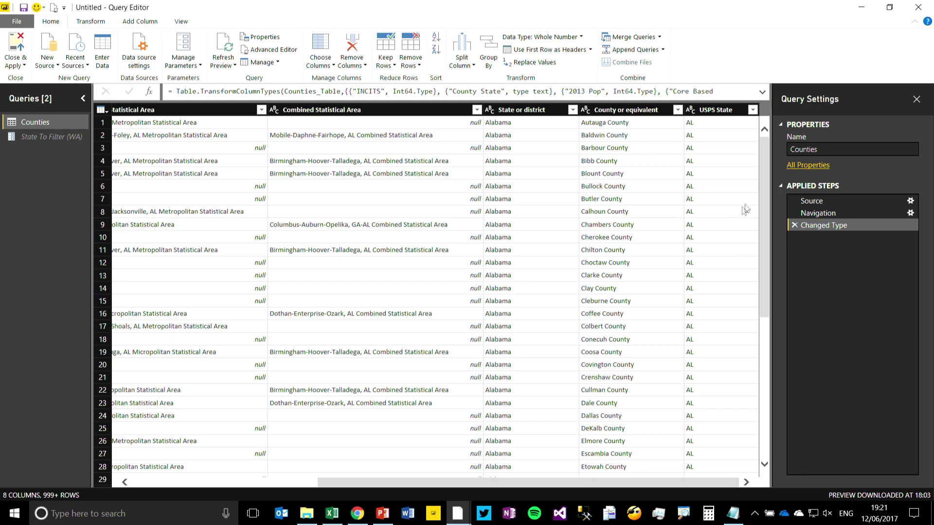
left_click(753, 110)
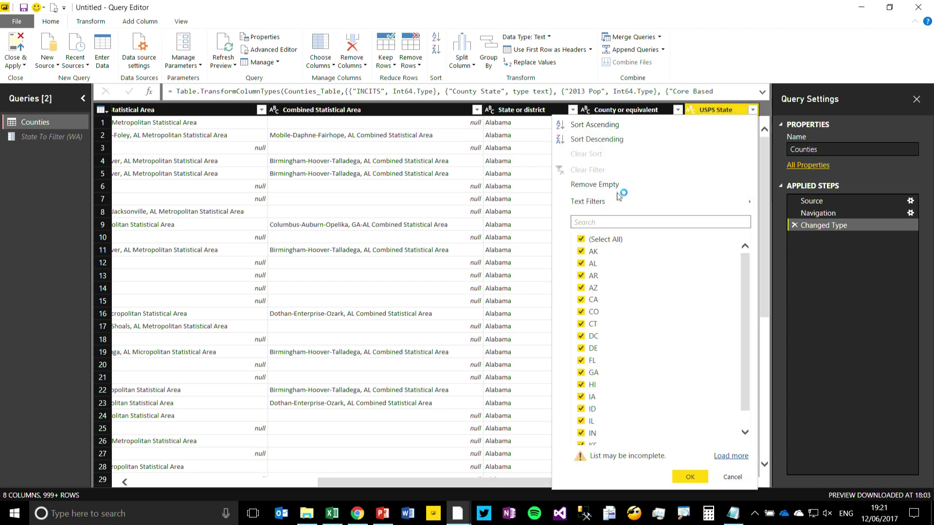
mouse_move(621, 201)
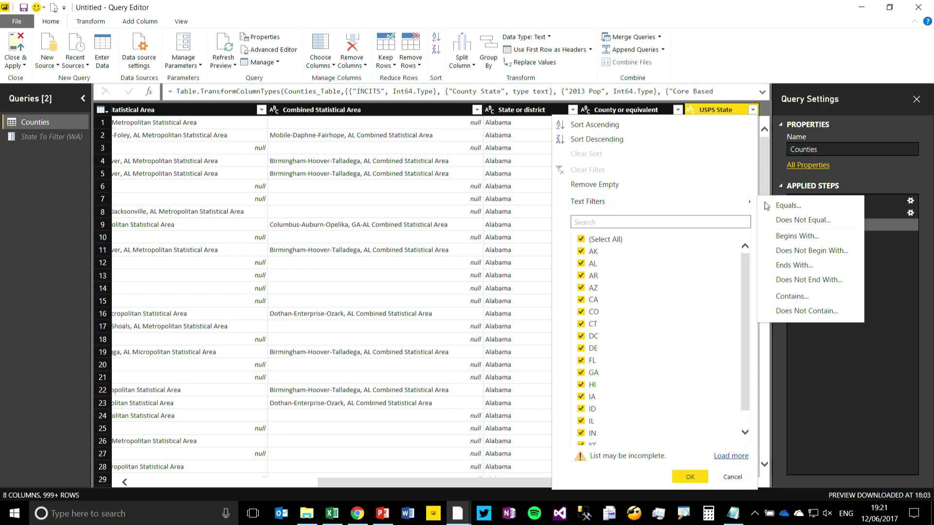
left_click(780, 207)
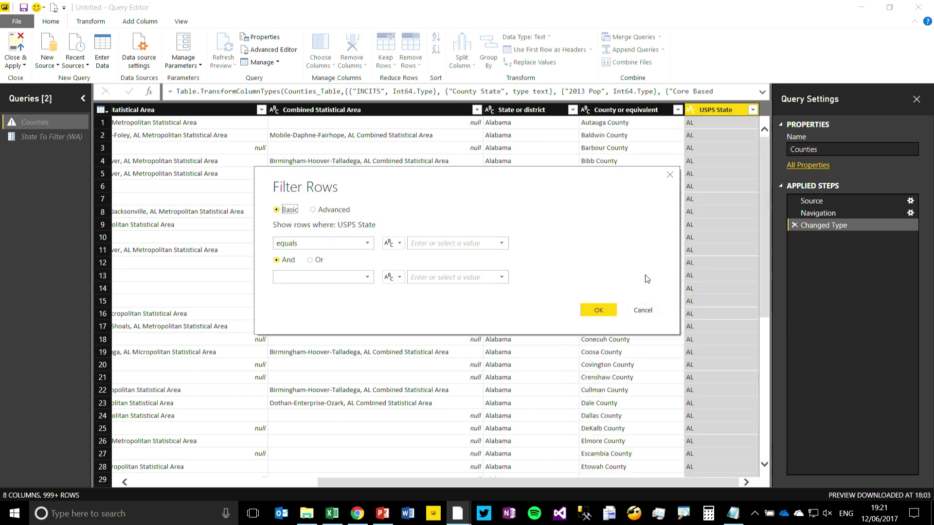
left_click(452, 243)
left_click(399, 244)
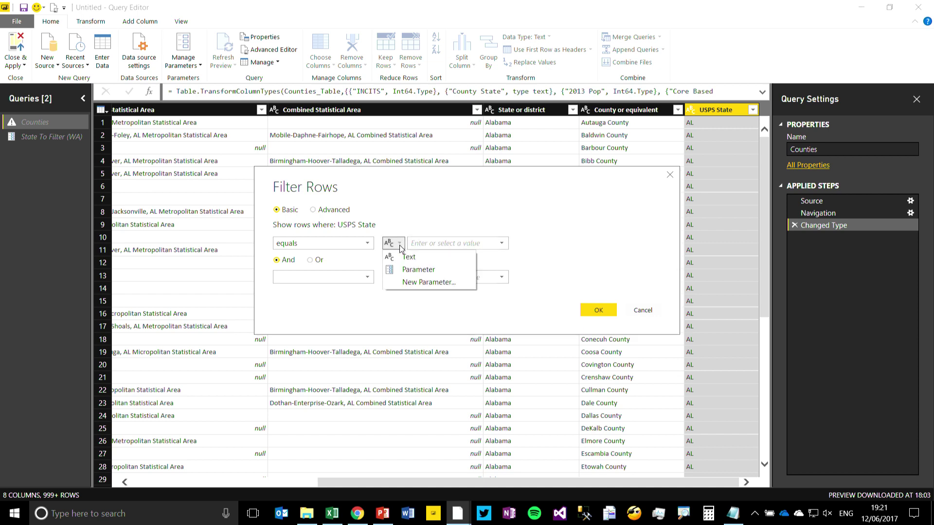
left_click(419, 271)
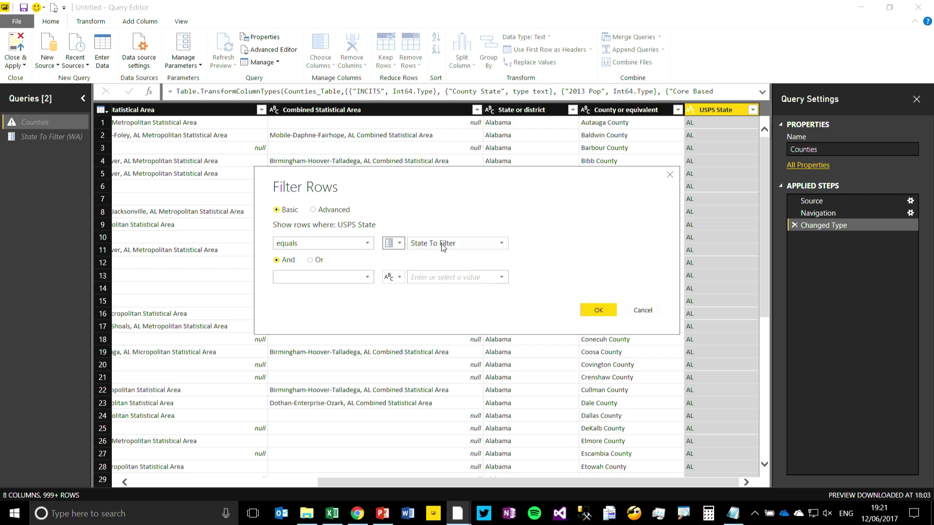
left_click(603, 310)
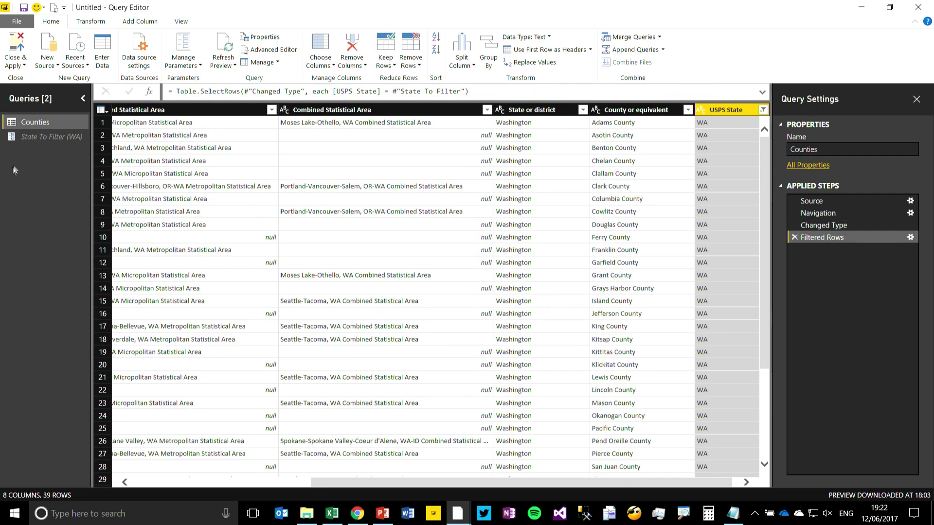
Step: Set the State To Filter parameter's current value to NY, and apply the filtered Counties query to the report
left_click(58, 137)
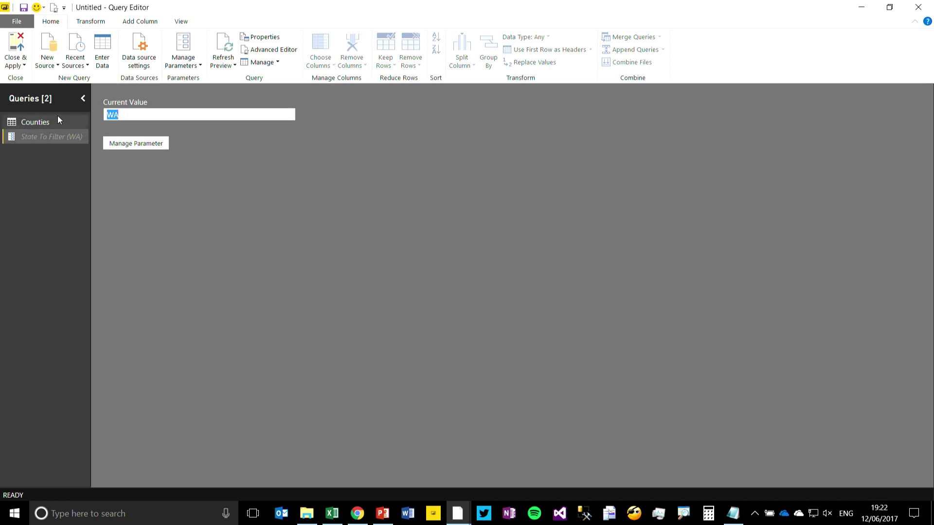
type("NY")
left_click(25, 121)
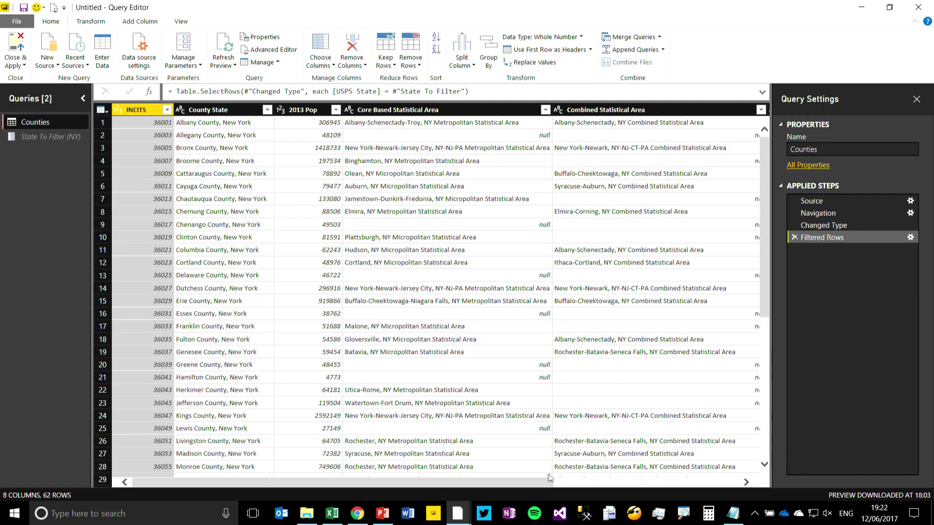
left_click_drag(540, 483, 727, 482)
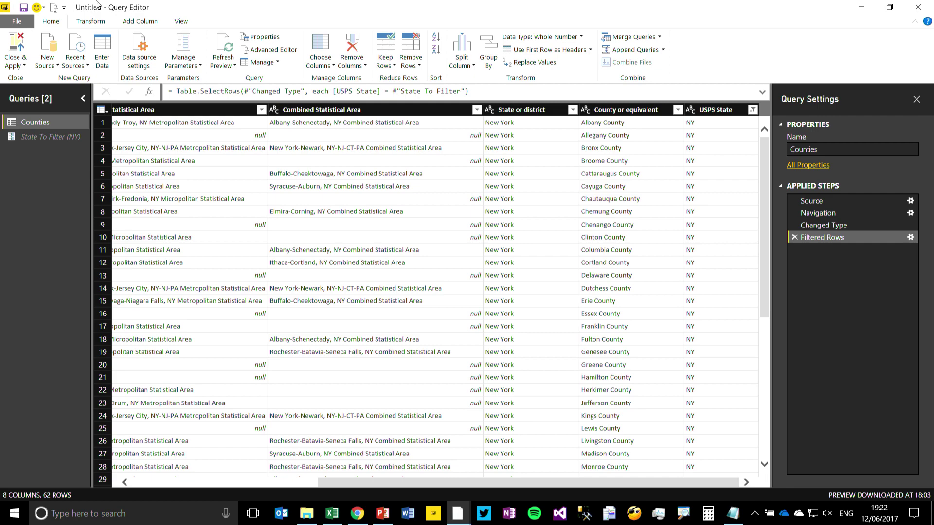
left_click(16, 46)
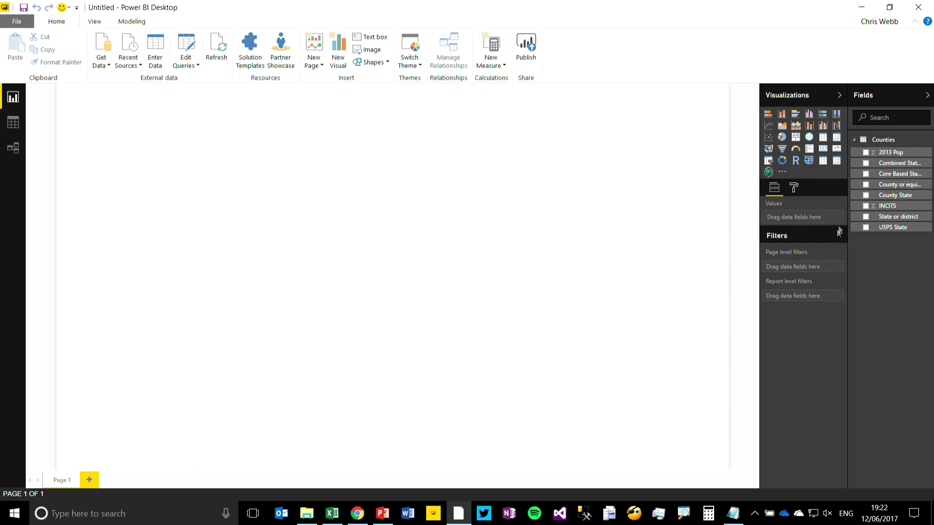
Step: Create a filled map from the County State field and enlarge it to fill the report page
left_click_drag(848, 234, 825, 236)
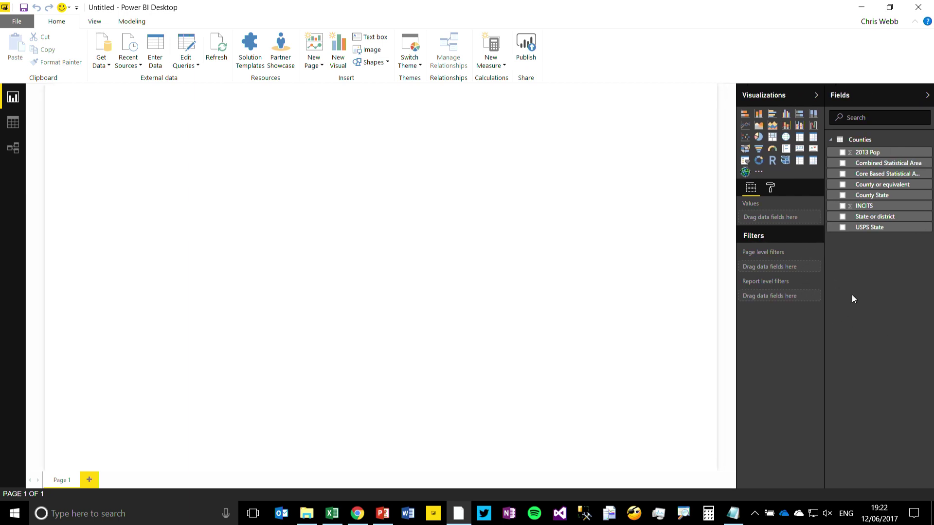
left_click(843, 196)
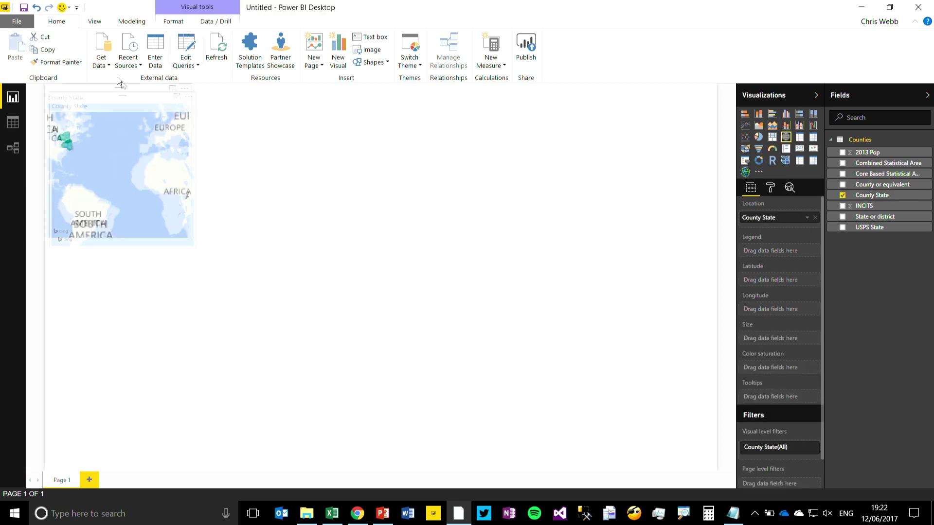
left_click(745, 149)
left_click_drag(189, 237, 736, 483)
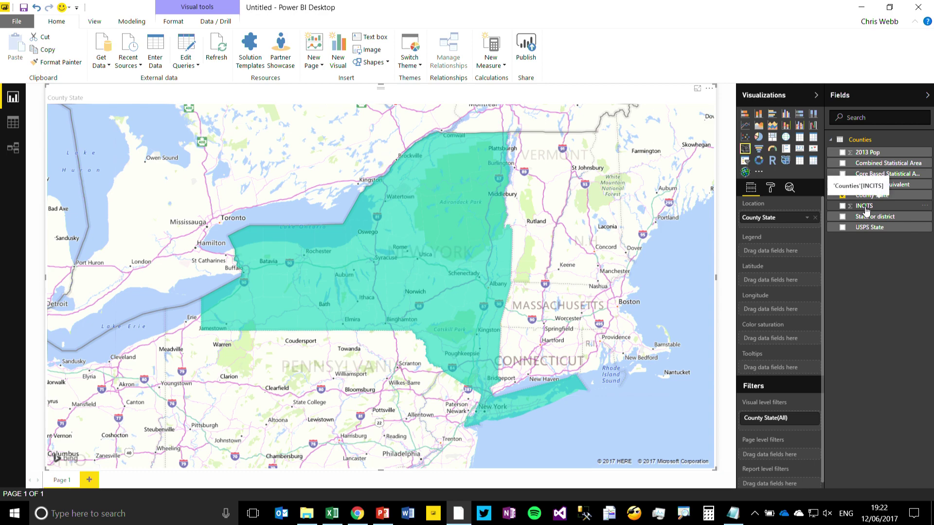
Step: Colour the filled map's counties by using INCITS as the legend field, and turn the legend display off
left_click_drag(866, 210, 795, 254)
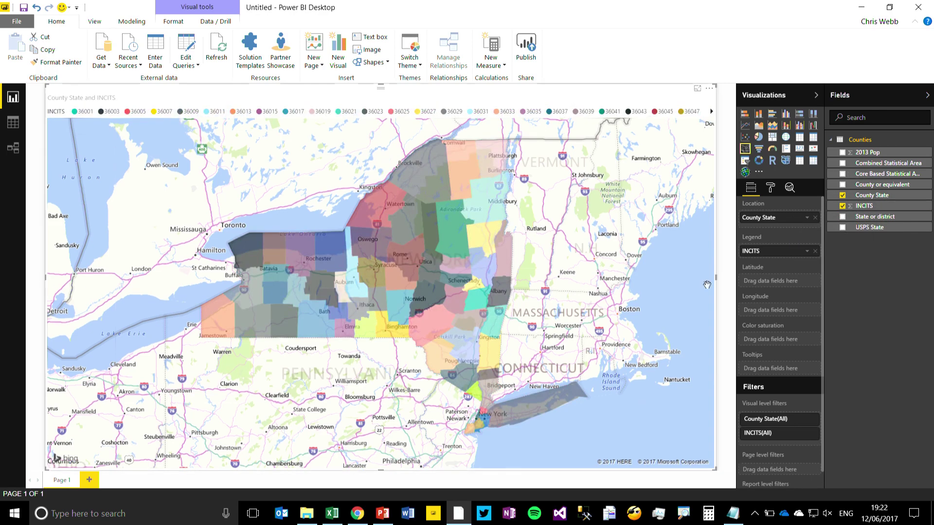
left_click(771, 188)
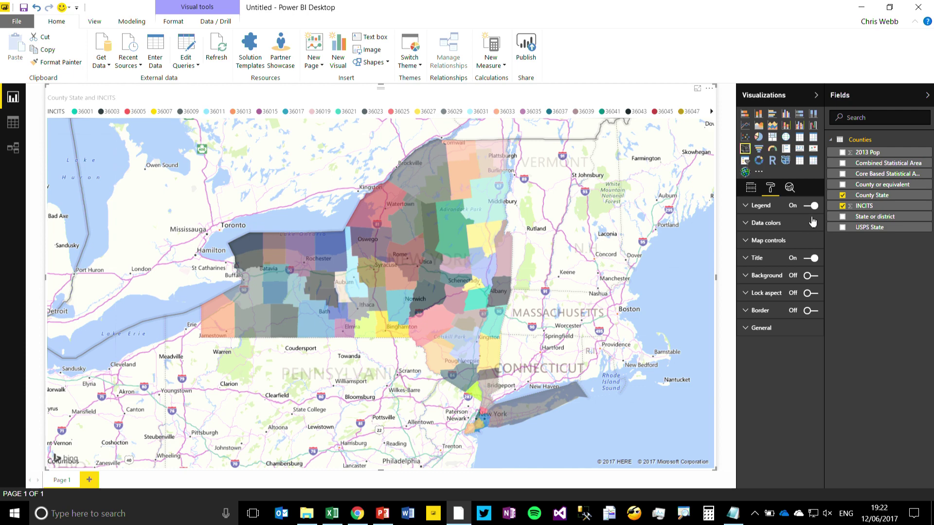
left_click(809, 207)
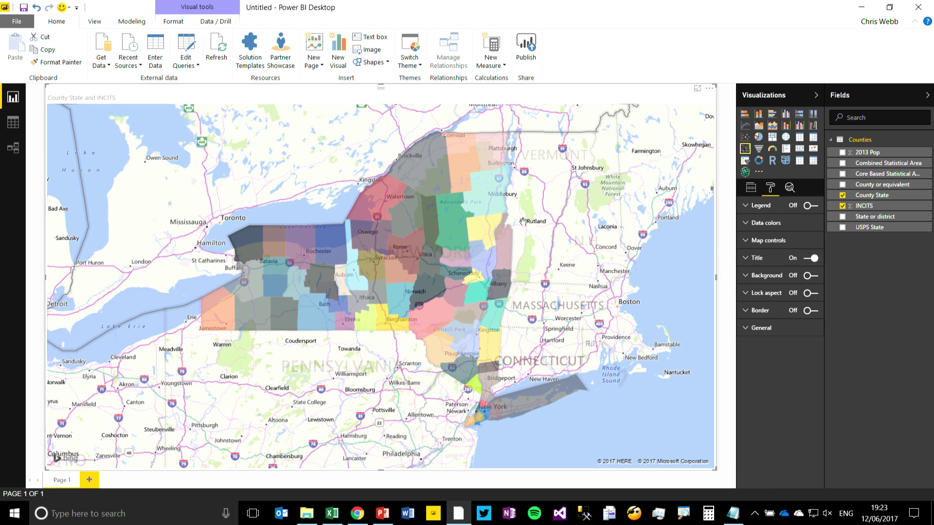
Step: From the report, change the State To Filter parameter to CA and apply the pending changes to the map
left_click(195, 68)
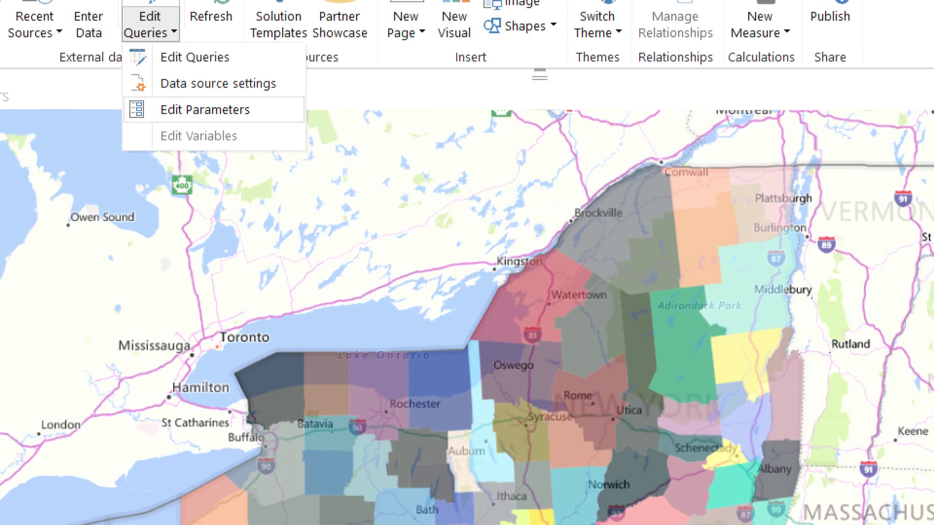
left_click_drag(106, 99, 119, 126)
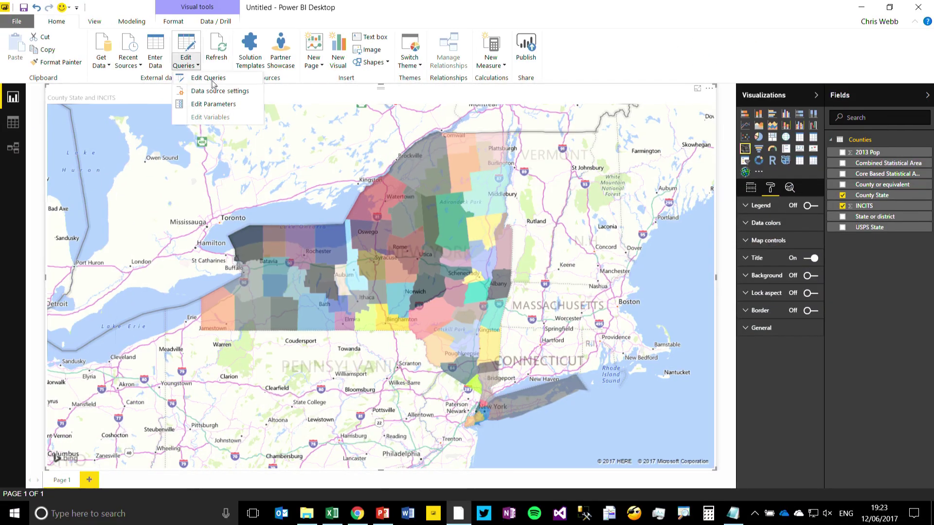
left_click(223, 104)
double_click(306, 251)
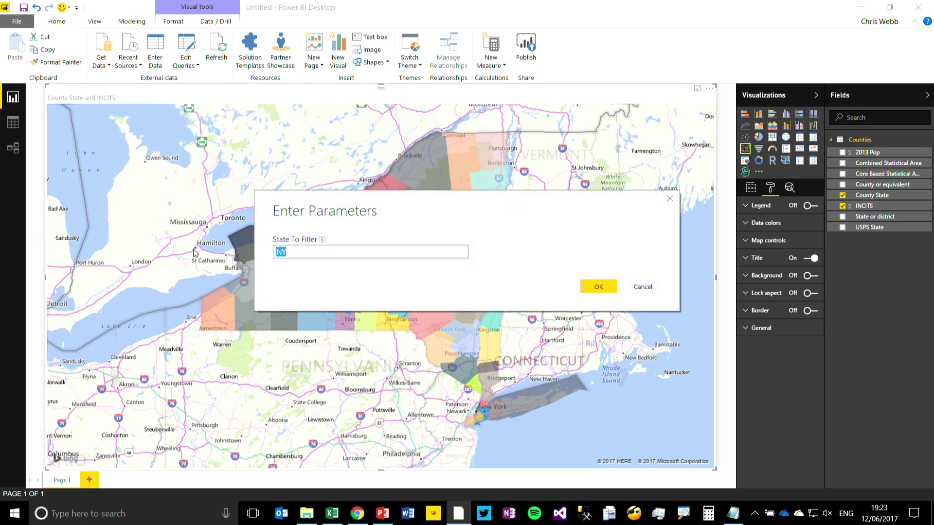
type("CA")
left_click(599, 286)
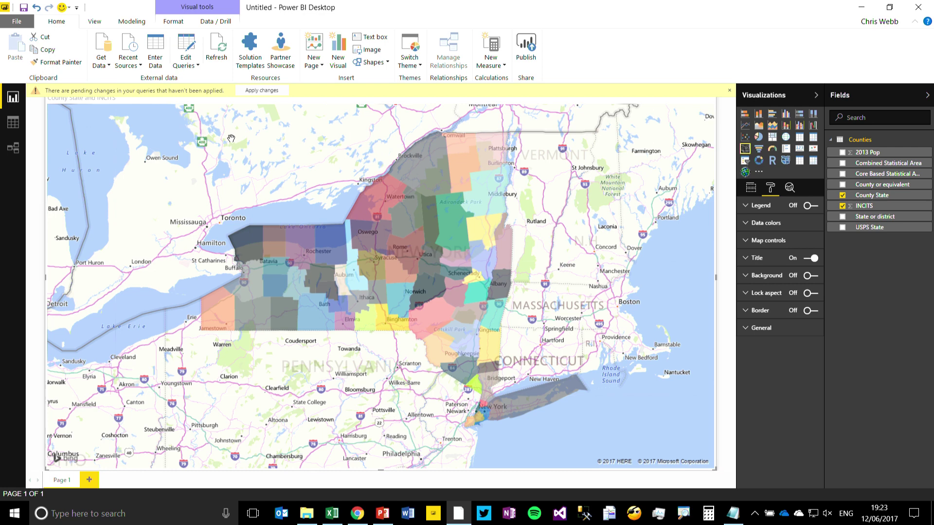
left_click(262, 91)
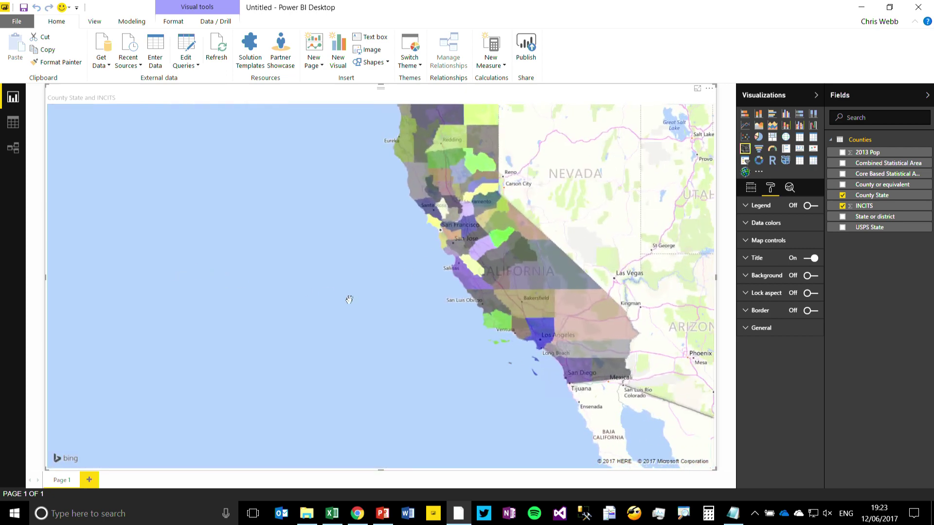
left_click_drag(350, 297, 354, 351)
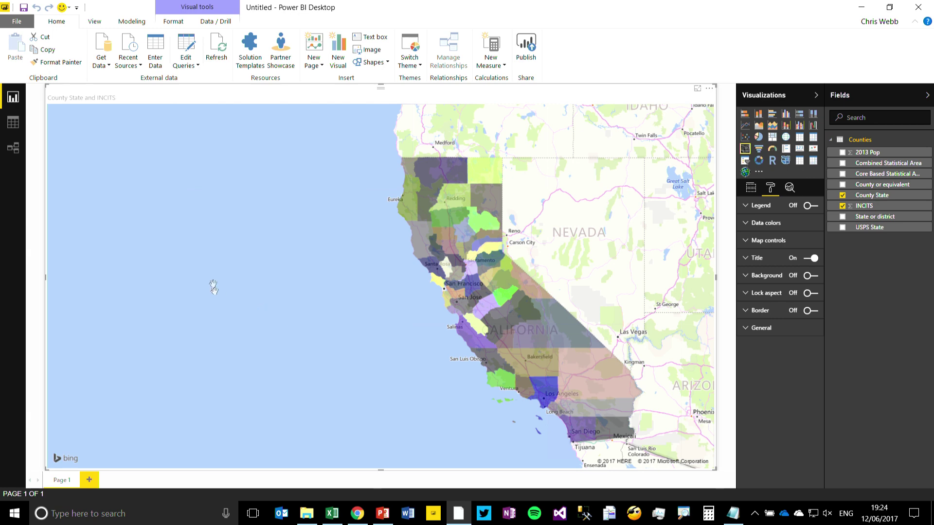
Step: Reopen the Query Editor, then switch to PowerPoint and present the "Configuring parameters" slide
left_click(186, 49)
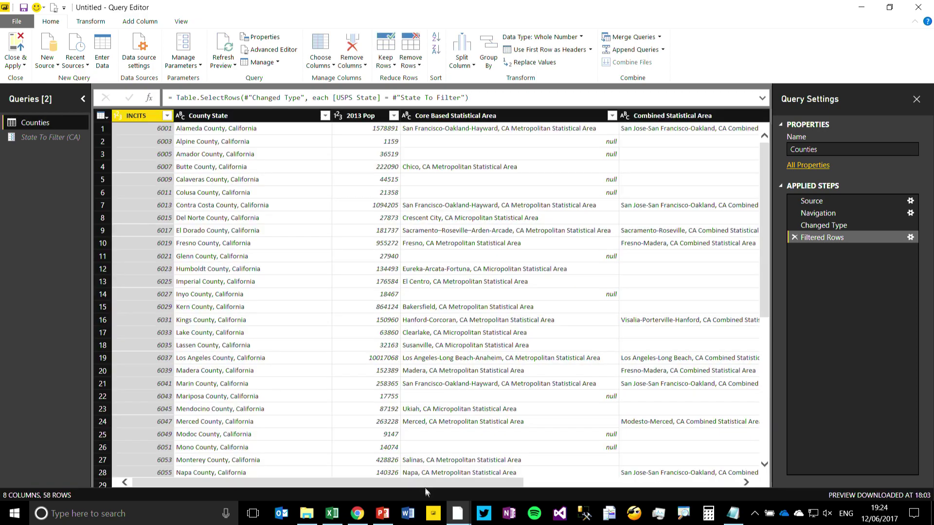
left_click(383, 514)
scroll(157, 327, "down", 2)
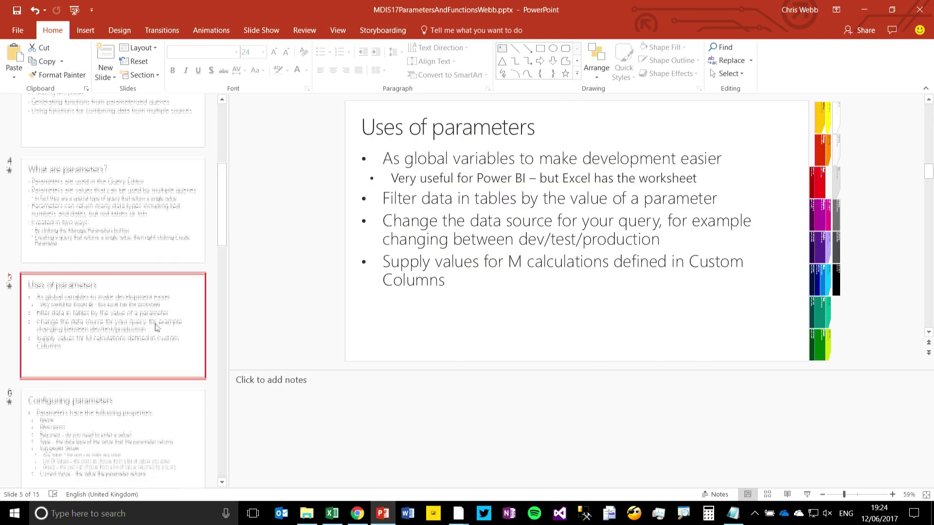
left_click(140, 436)
left_click(807, 494)
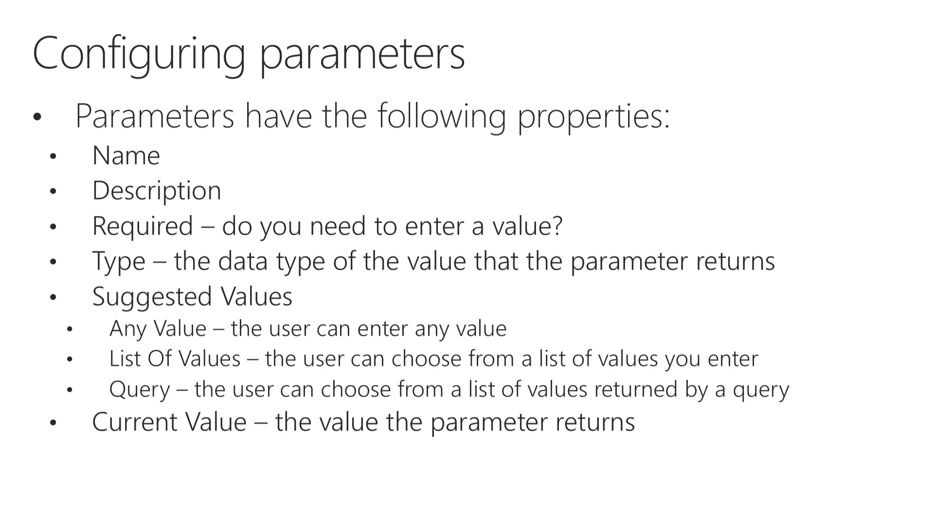
key("Escape")
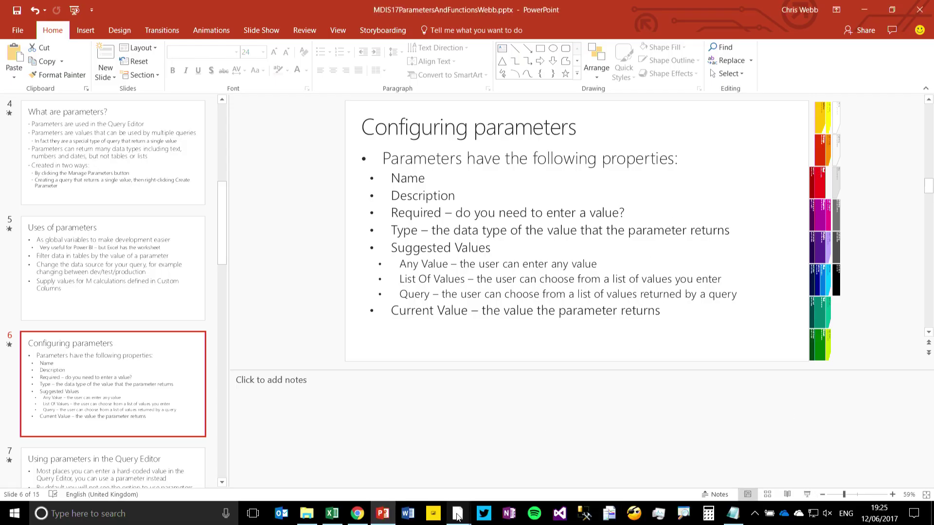
Step: Back in the Query Editor, change State To Filter's suggested values to a list of values containing WA, CA and NY
mouse_move(457, 516)
left_click(540, 457)
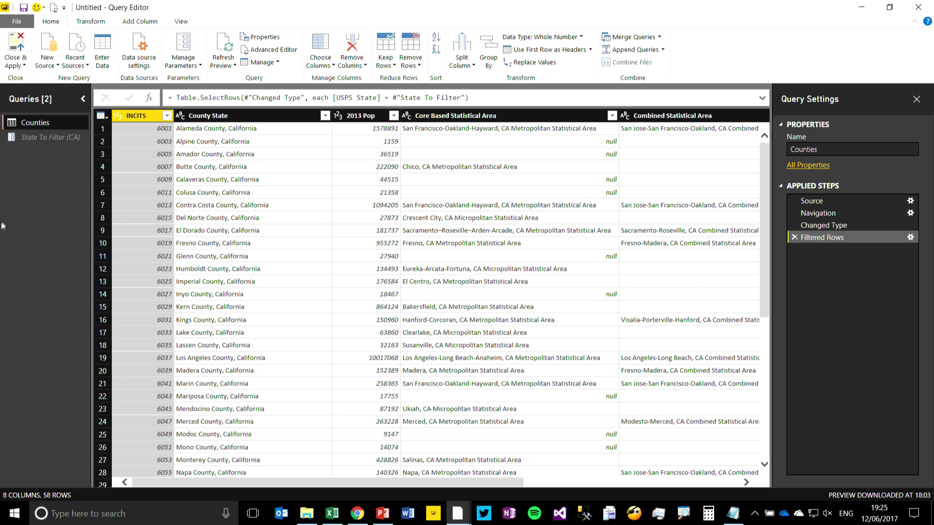
left_click(182, 45)
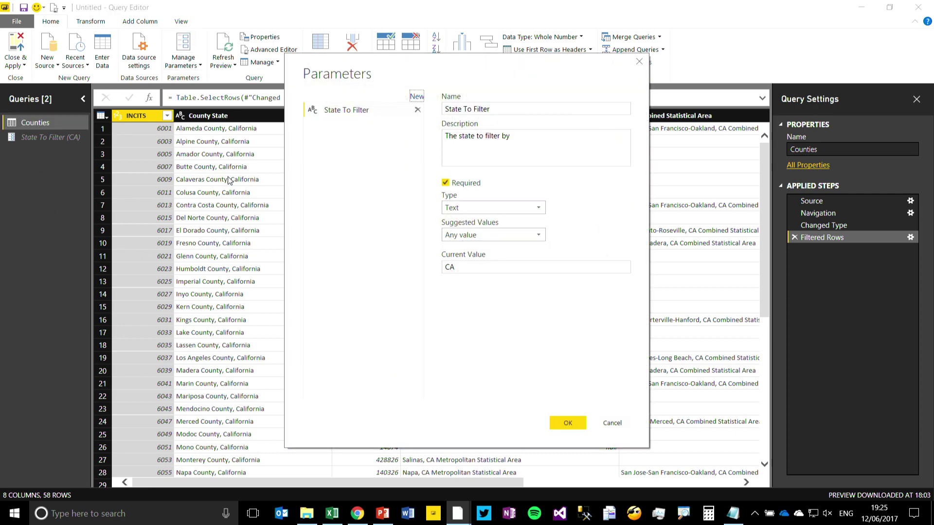
left_click(476, 237)
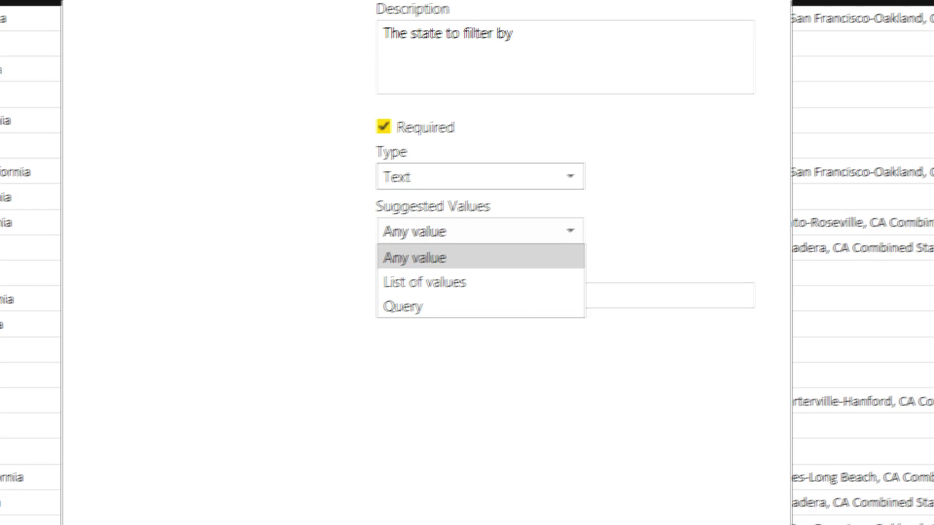
left_click_drag(372, 273, 374, 311)
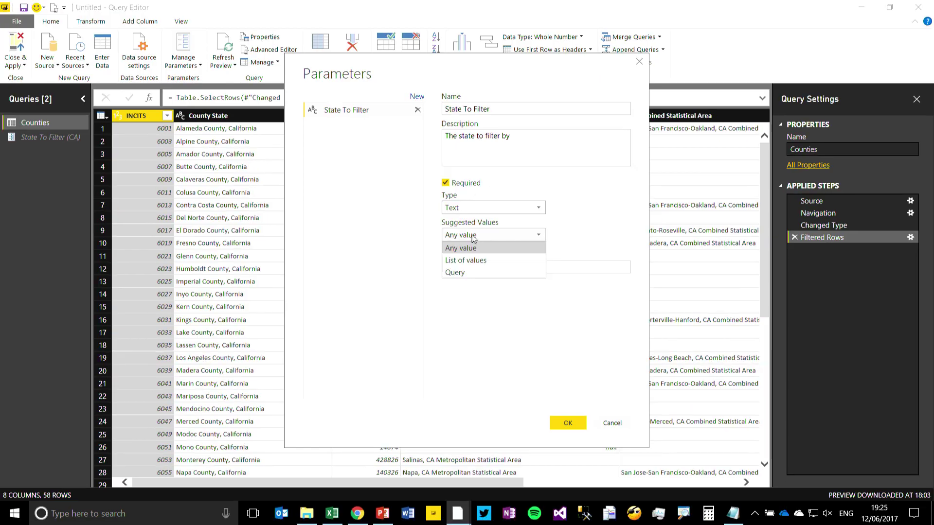
left_click(484, 260)
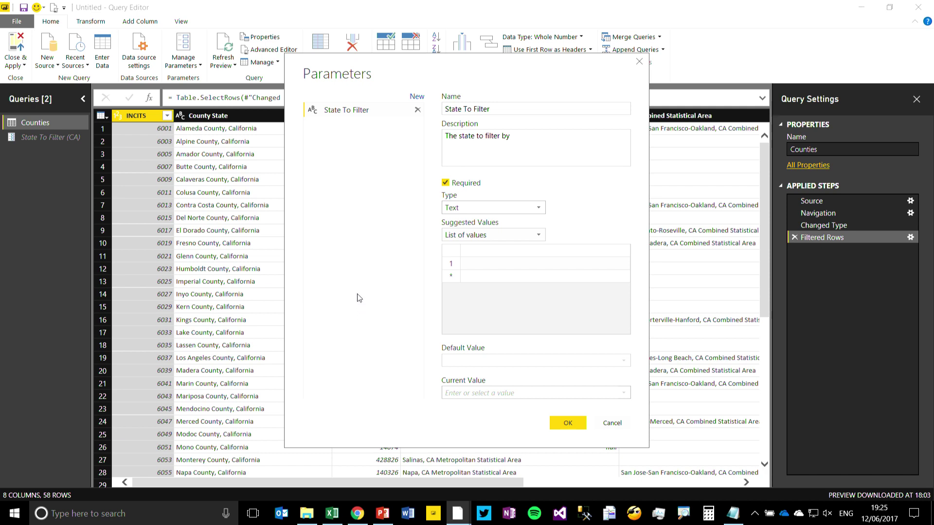
left_click(479, 264)
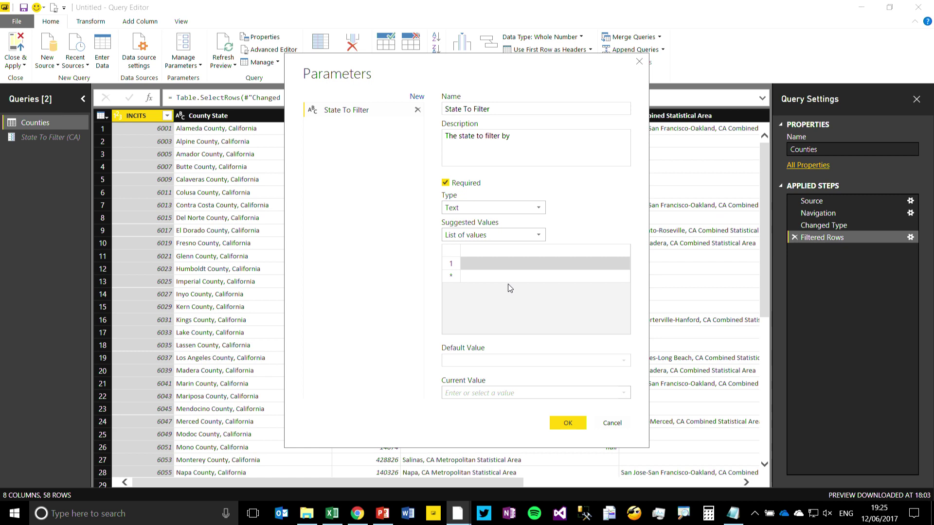
type("WA")
key("Return")
type("CA")
key("Return")
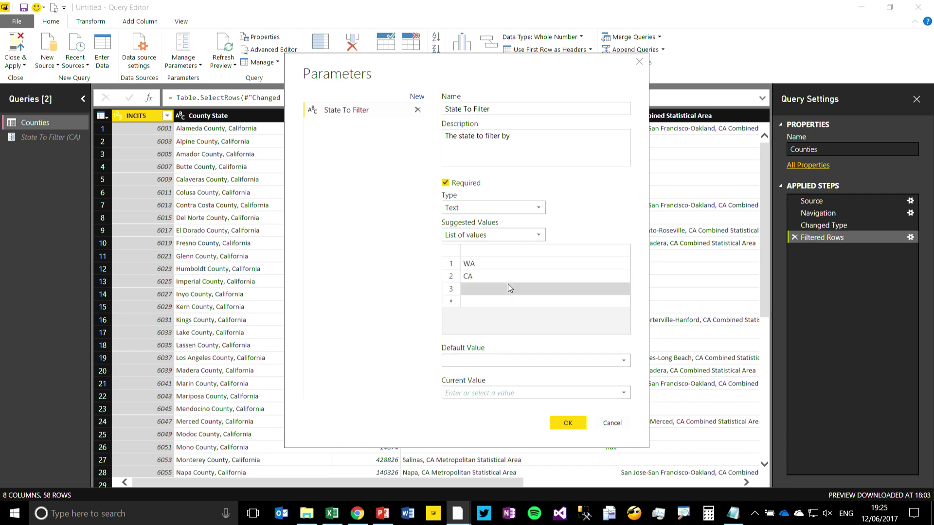
type("NY")
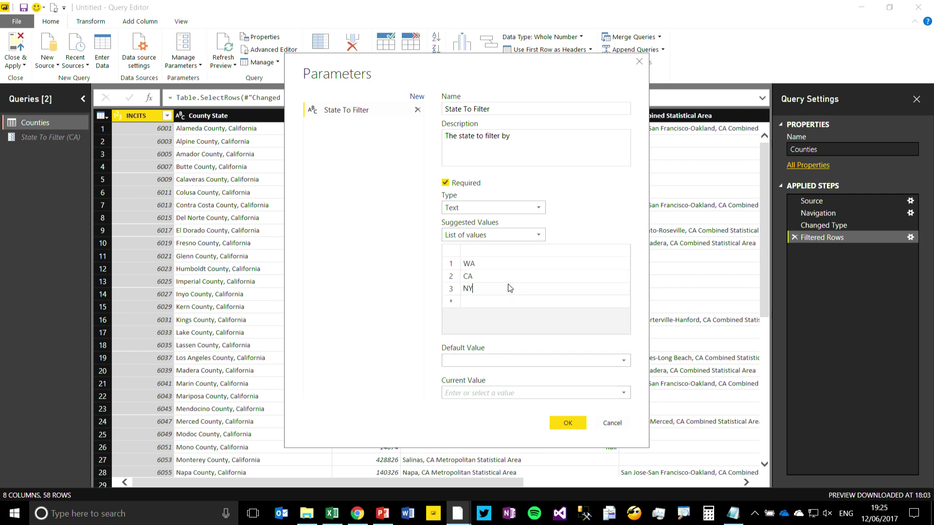
Step: Set the parameter's default and current values to WA, save it, and review the selectable current values
left_click(484, 361)
left_click(452, 375)
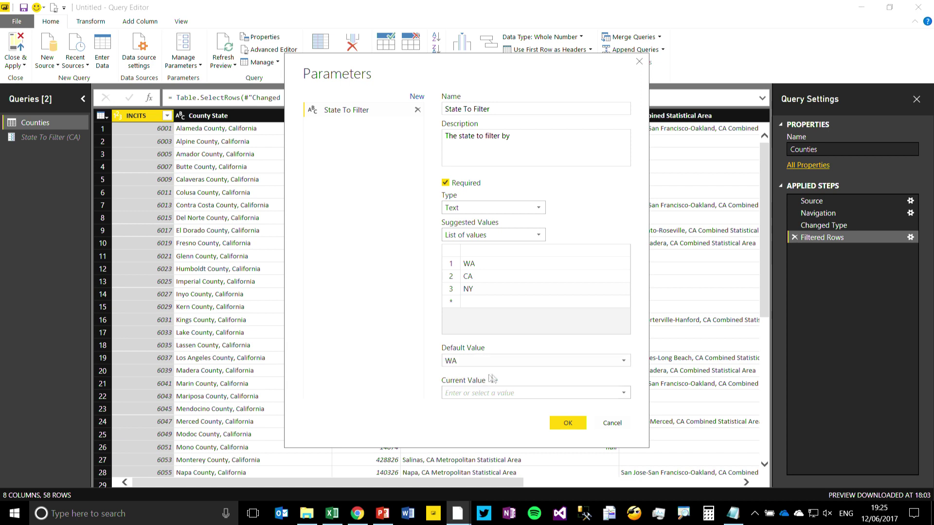
left_click(625, 393)
left_click(506, 407)
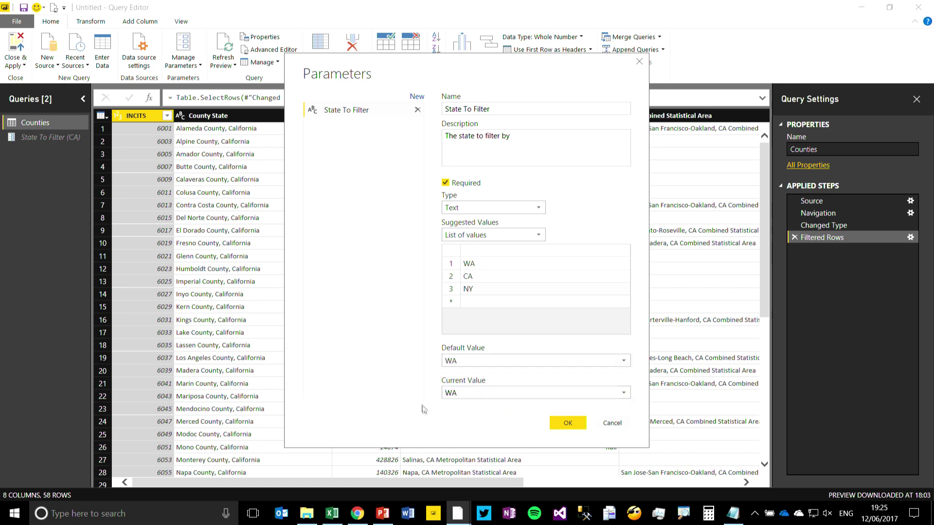
left_click(569, 424)
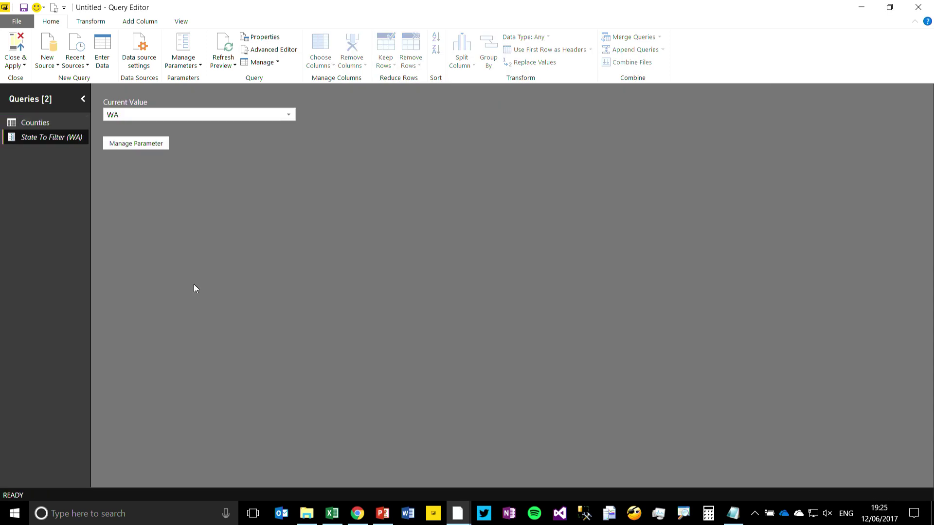
left_click(288, 115)
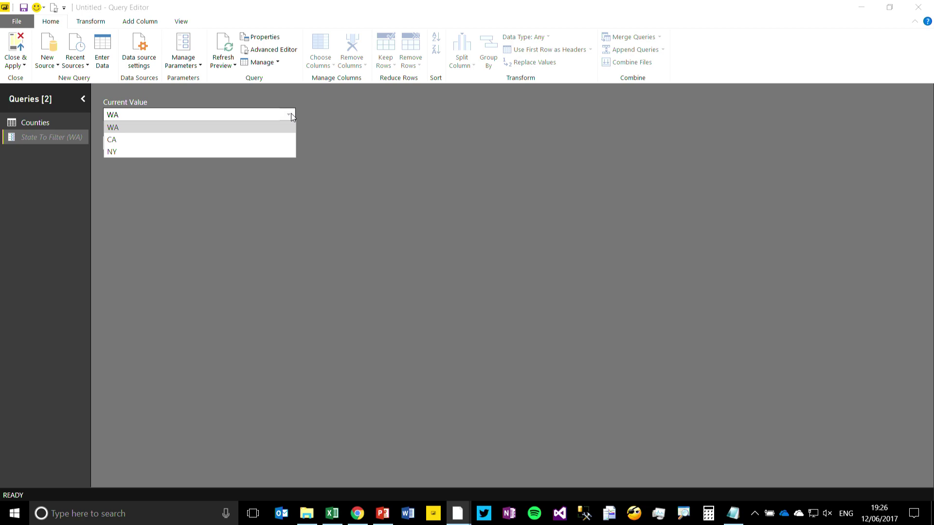
left_click(350, 129)
Step: Switch to the Power BI report, set the State To Filter parameter to NY, and apply the change to the map
key("alt+Tab")
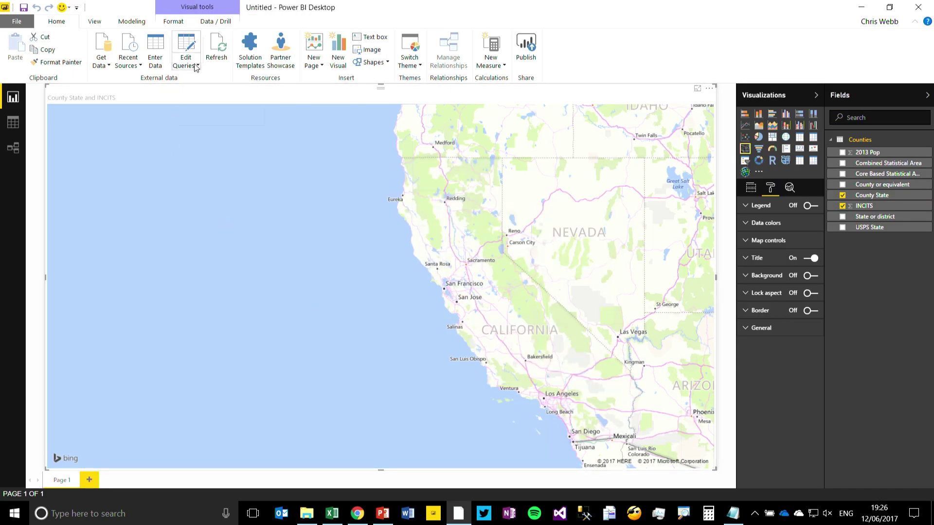
left_click(197, 65)
left_click(204, 103)
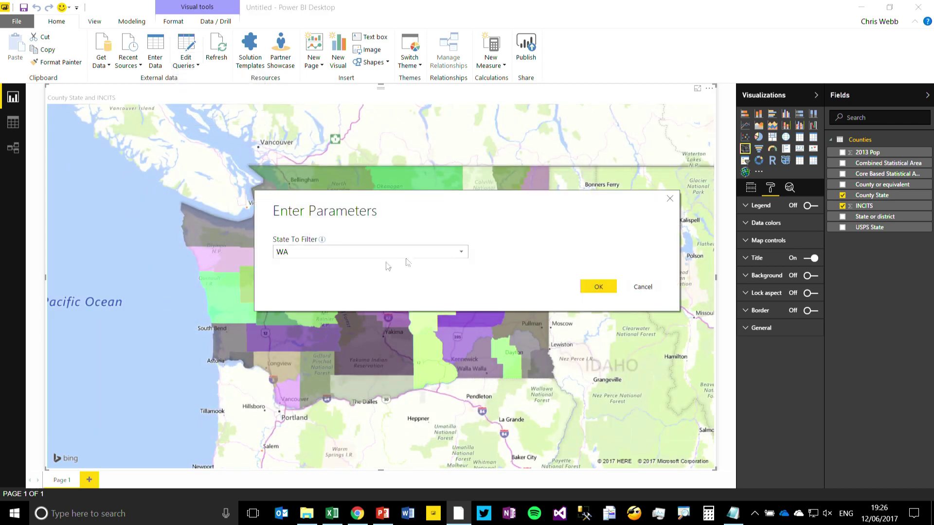
left_click(461, 251)
left_click(304, 291)
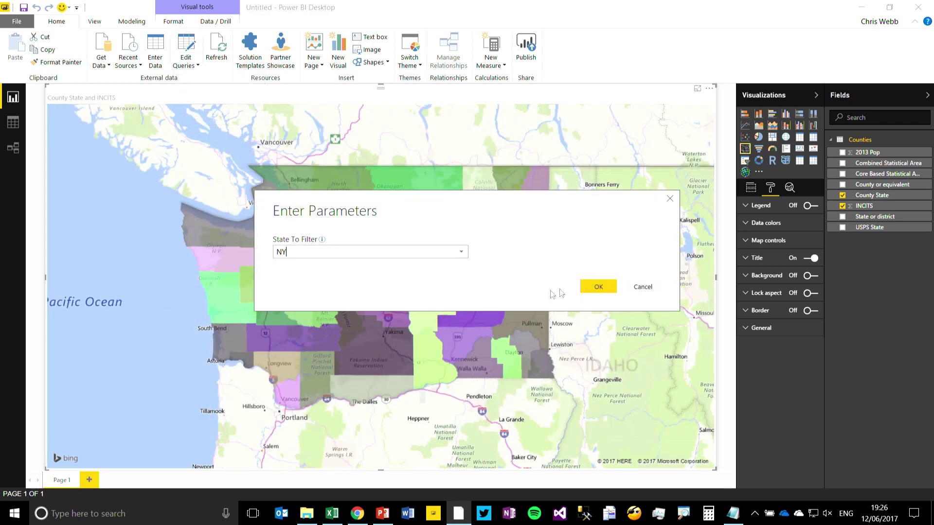
left_click(598, 287)
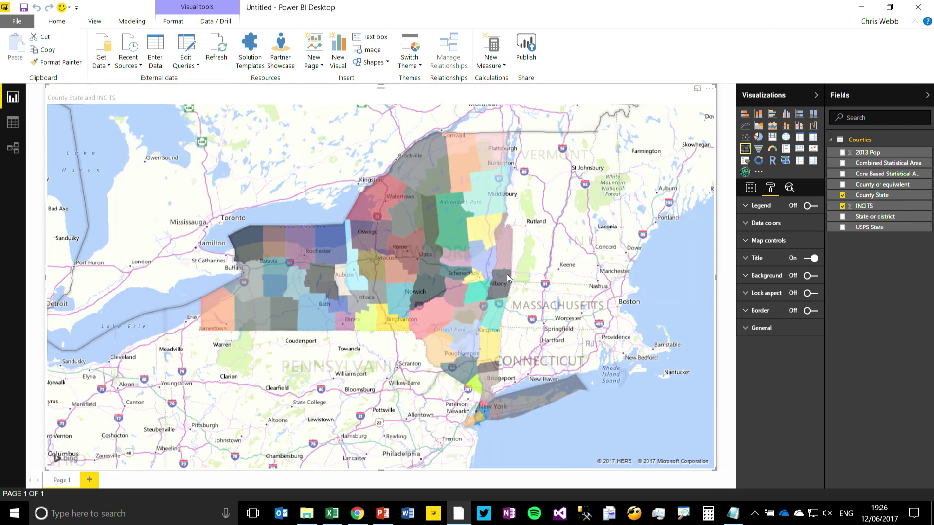
mouse_move(507, 276)
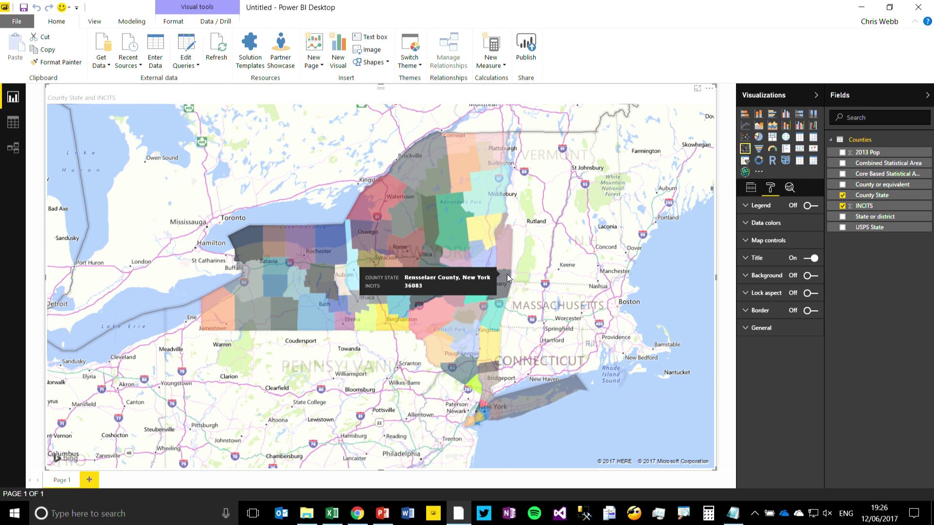
Step: Reopen the Query Editor and load the State_Codes table from the recent source StatesCounties.xlsx as a new query
left_click(193, 48)
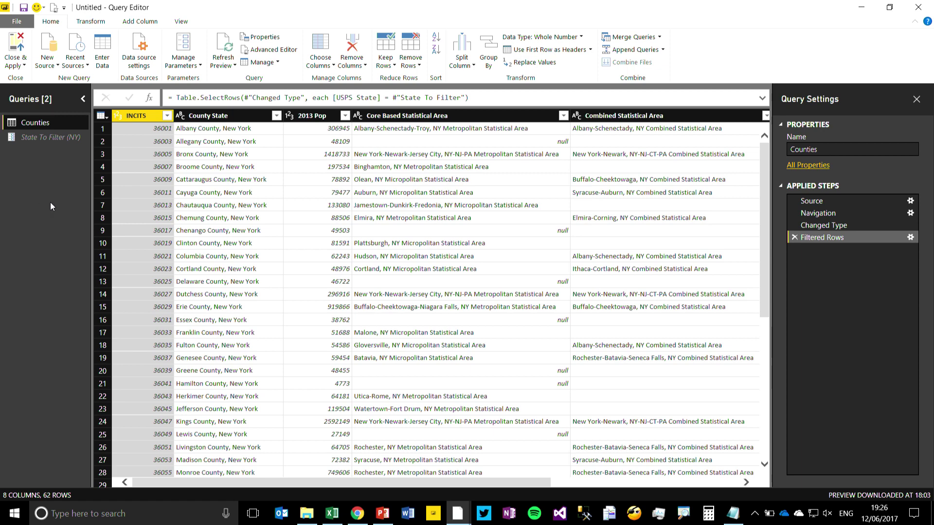
left_click(48, 47)
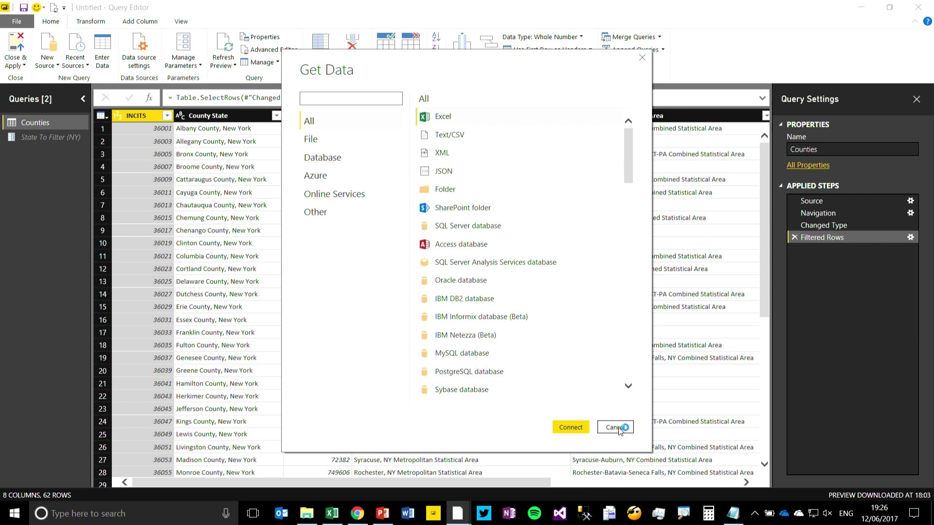
left_click(615, 427)
left_click(76, 56)
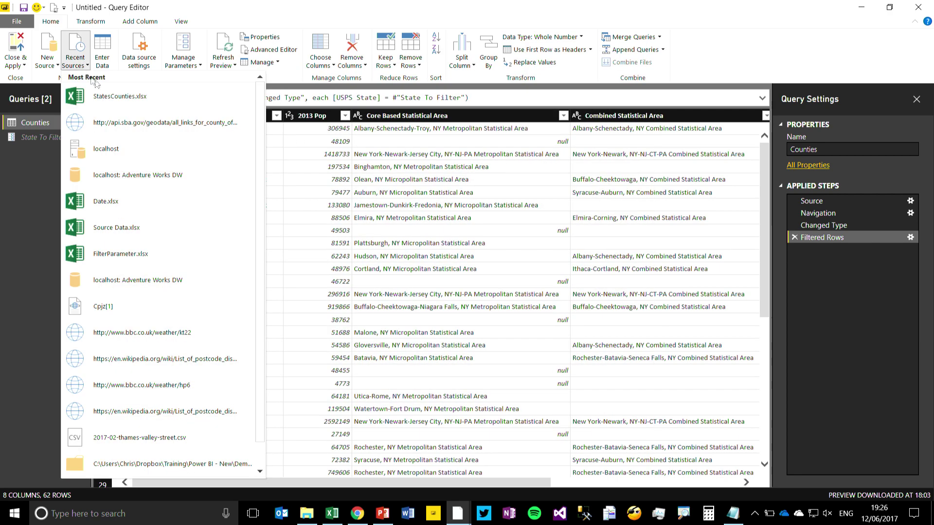
left_click(117, 97)
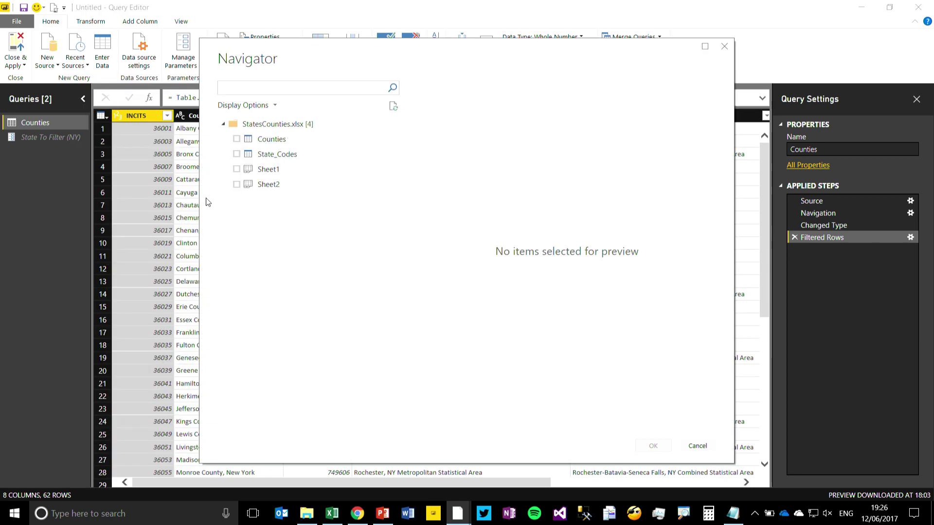
left_click(237, 153)
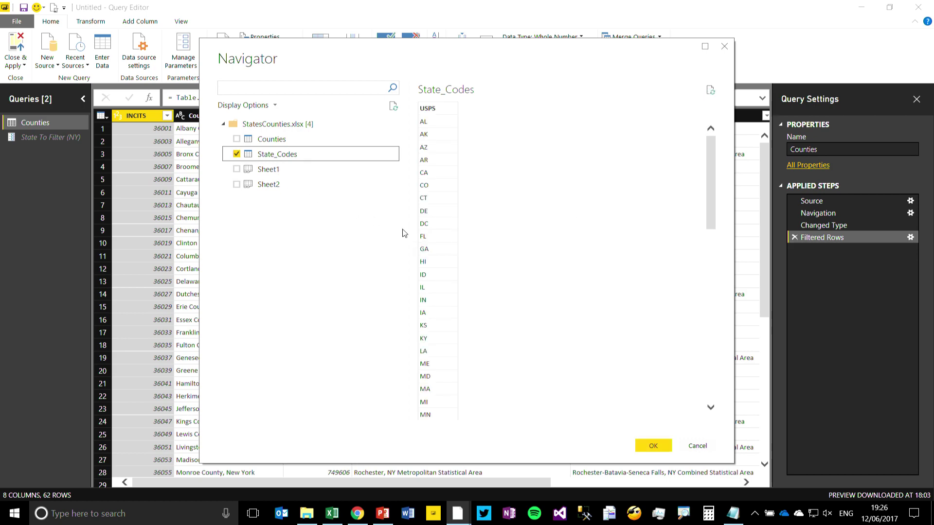
left_click(640, 453)
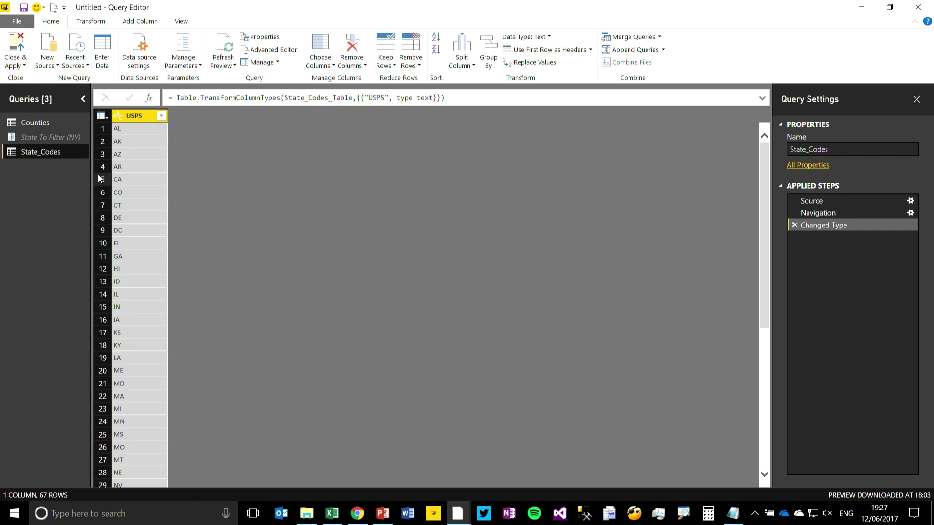
Step: Convert the USPS column of the State_Codes query to a list
left_click(92, 24)
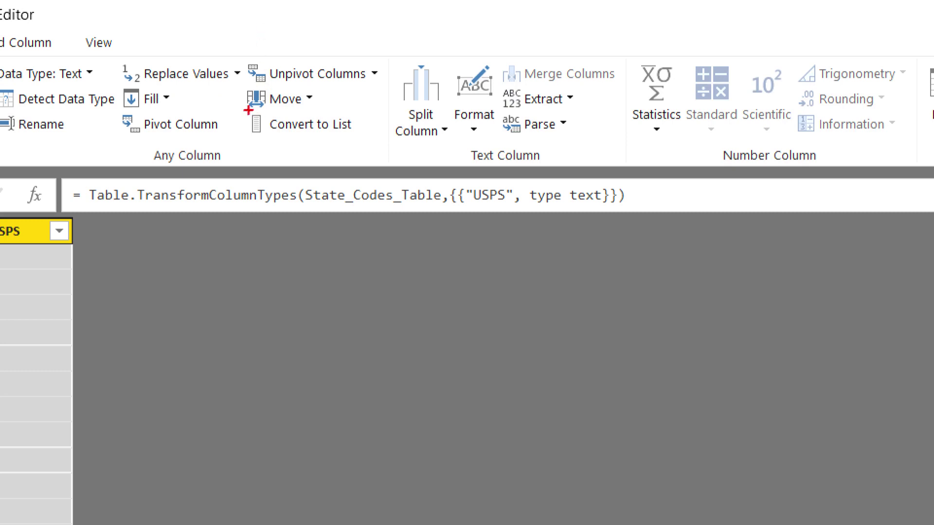
mouse_move(241, 105)
left_mouse_down()
mouse_move(296, 130)
mouse_move(378, 143)
left_mouse_up()
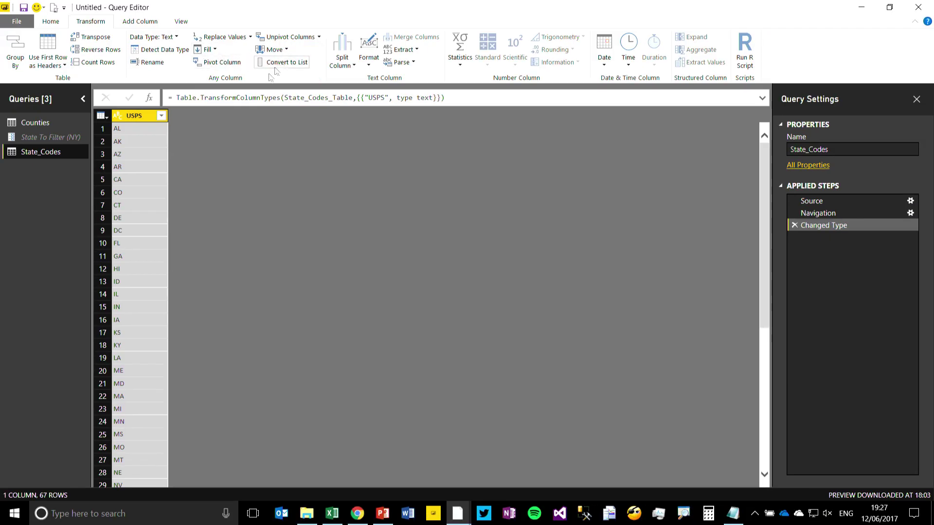
left_click(302, 124)
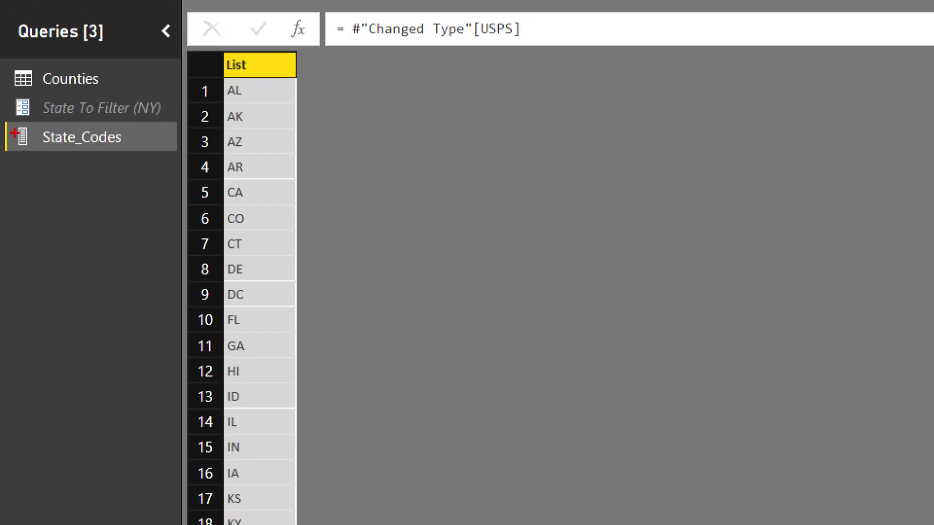
left_click_drag(4, 122, 35, 155)
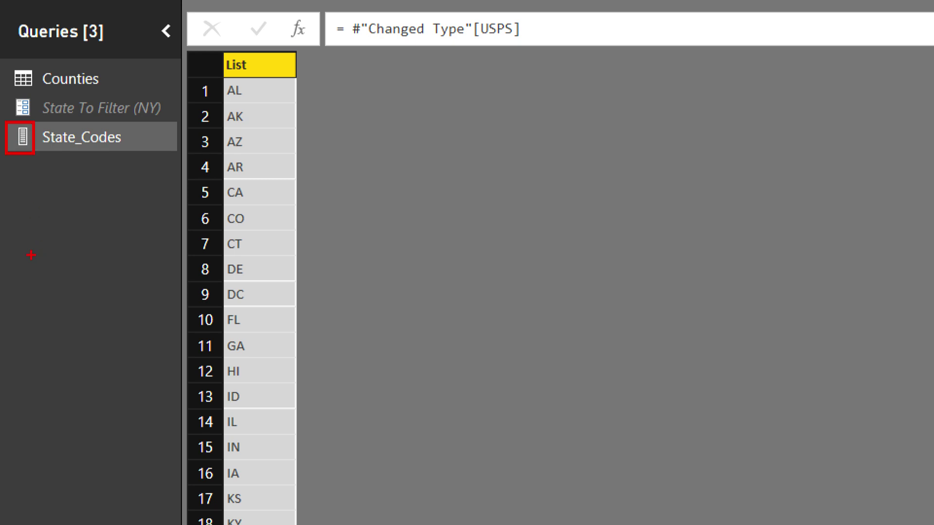
left_click_drag(8, 60, 41, 93)
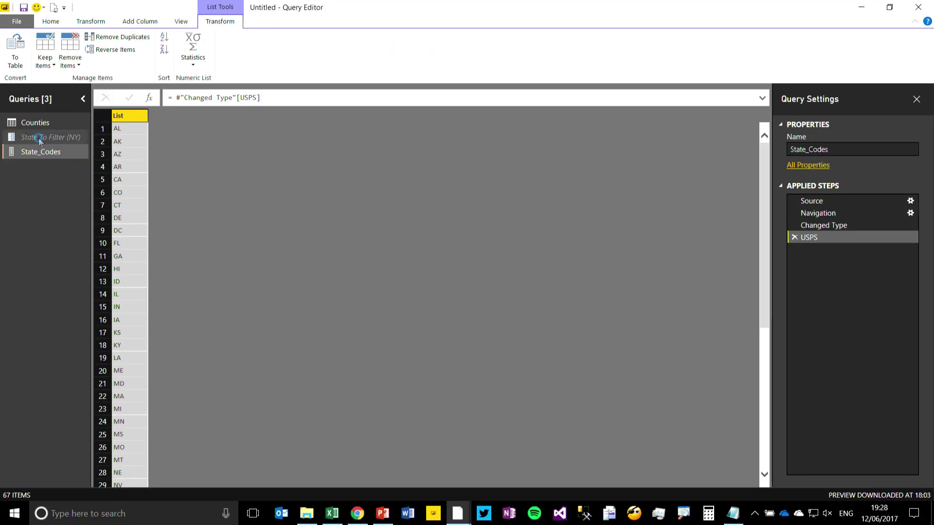
Step: Change State To Filter's suggested values to Query, using the State_Codes query as the source, and save the parameter
left_click(51, 136)
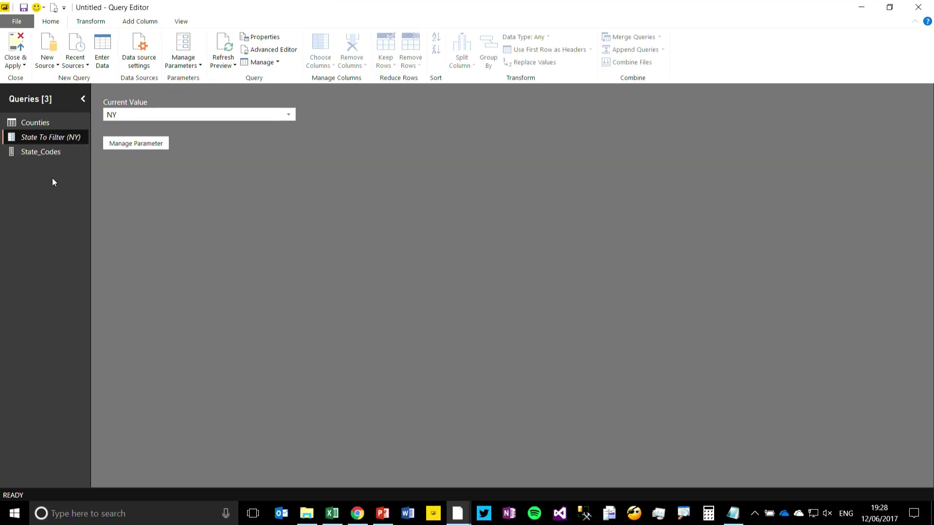
left_click(134, 144)
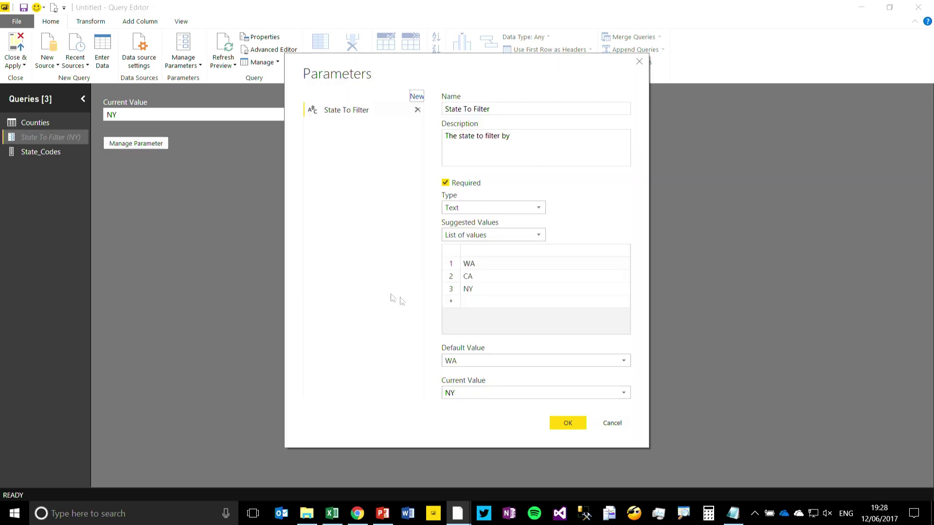
left_click(536, 235)
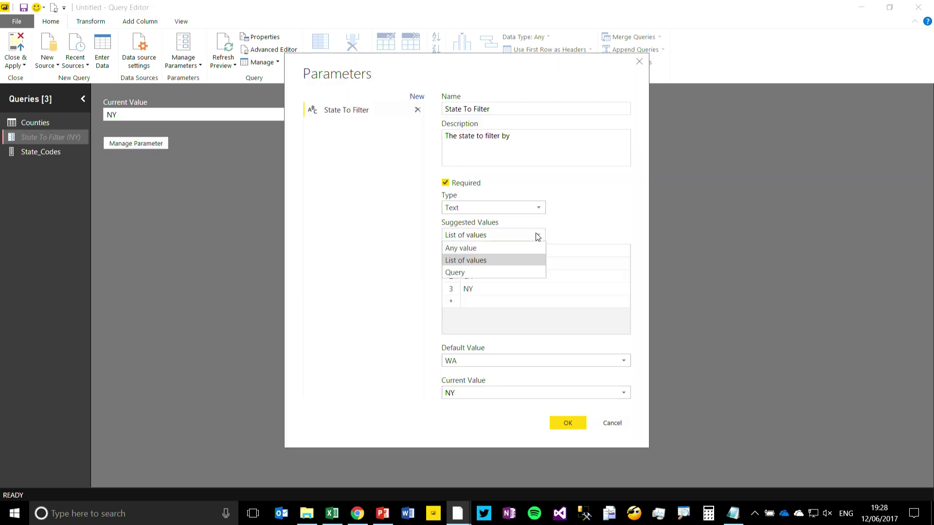
left_click(468, 274)
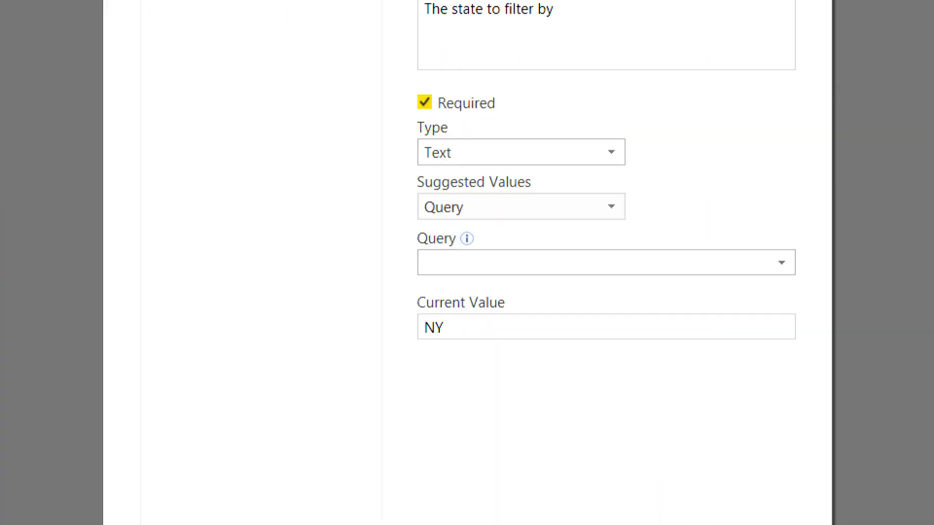
left_click_drag(437, 225, 437, 236)
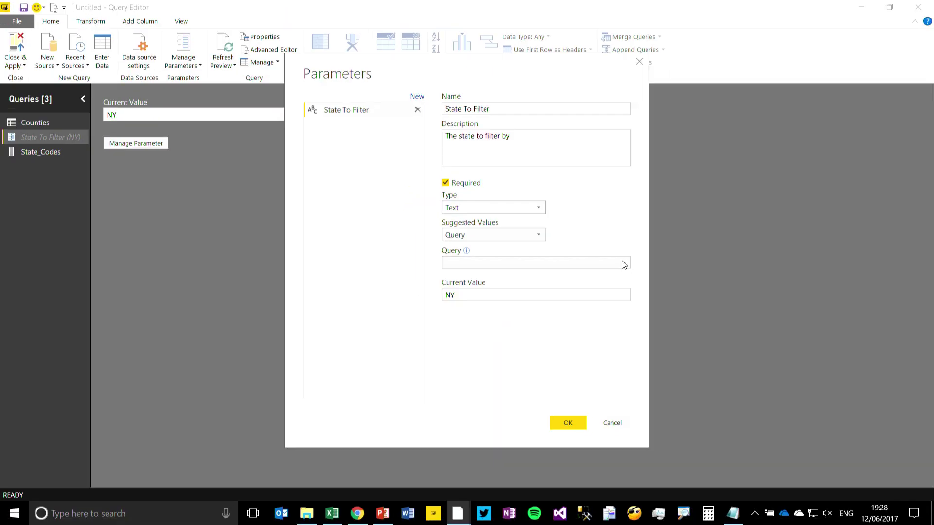
left_click(623, 265)
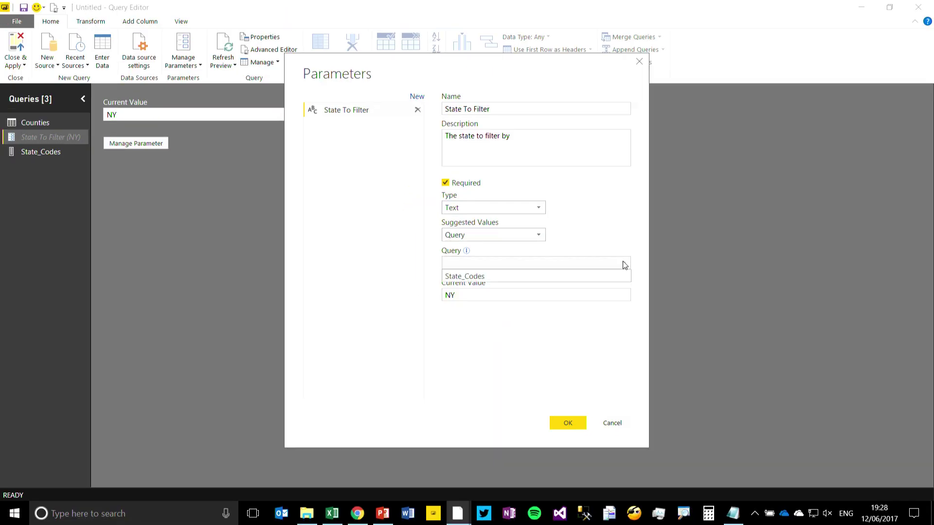
left_click(489, 273)
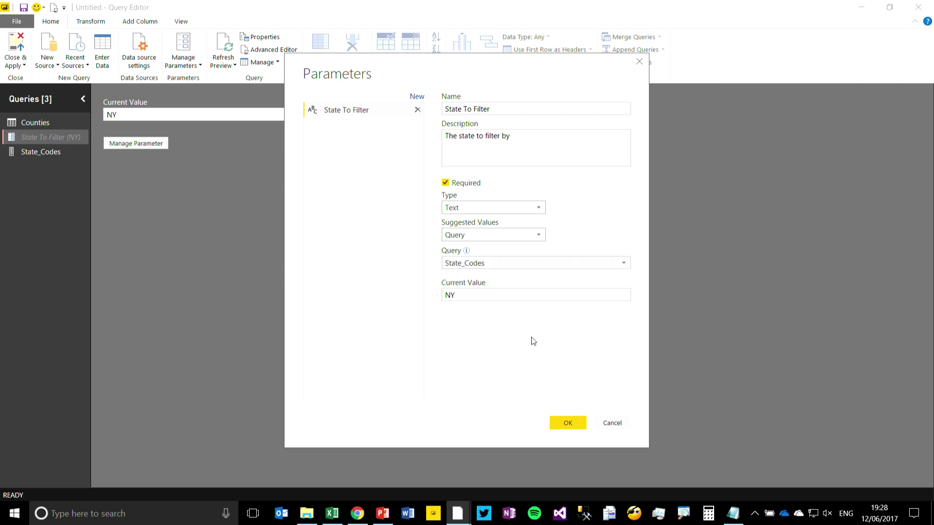
left_click(570, 423)
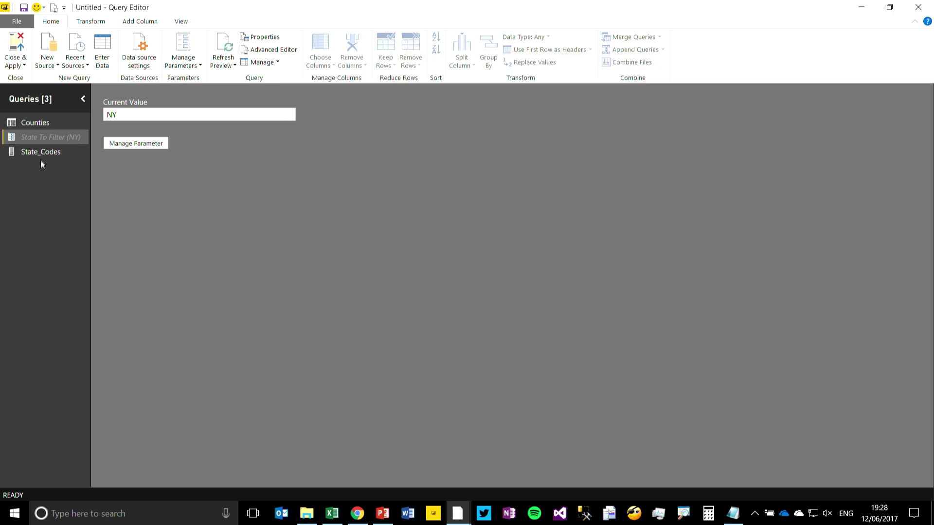
Step: Close the Query Editor applying its changes, then set State To Filter to IN from the report and apply it to the map
left_click(20, 63)
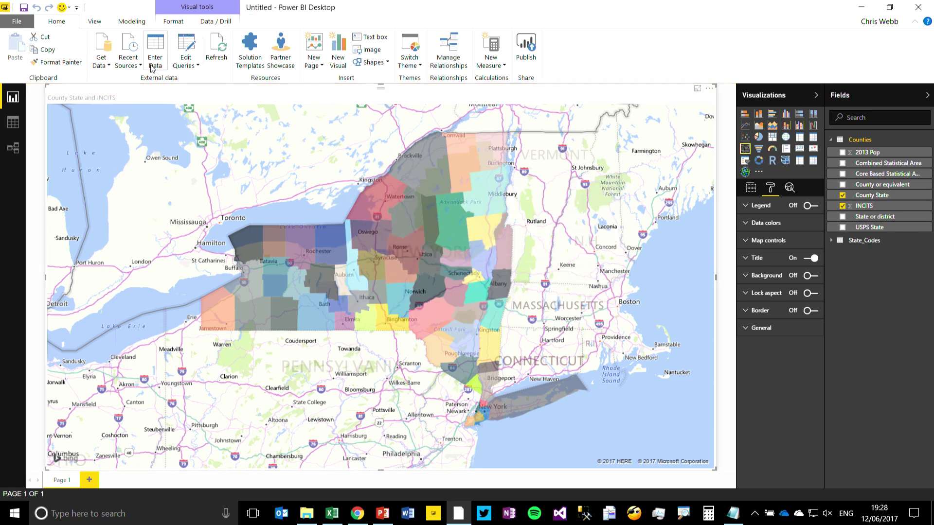
left_click(184, 66)
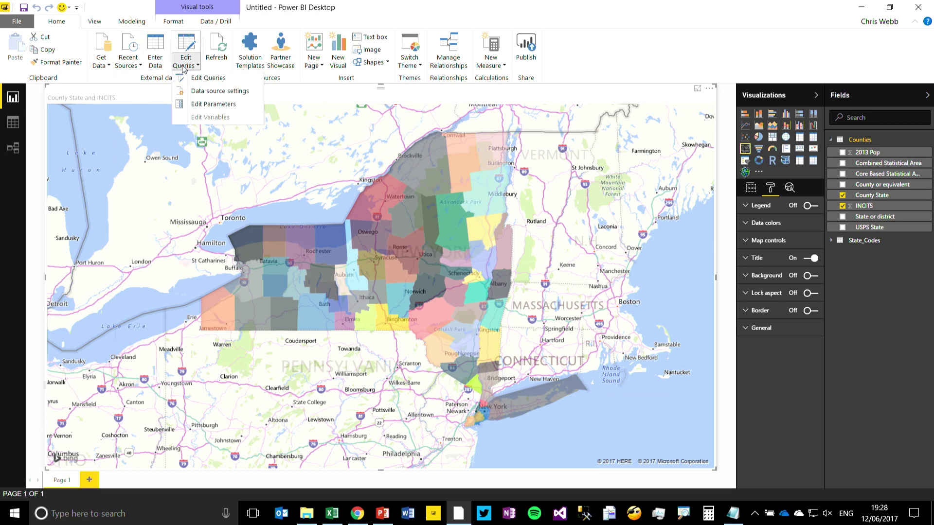
left_click(210, 104)
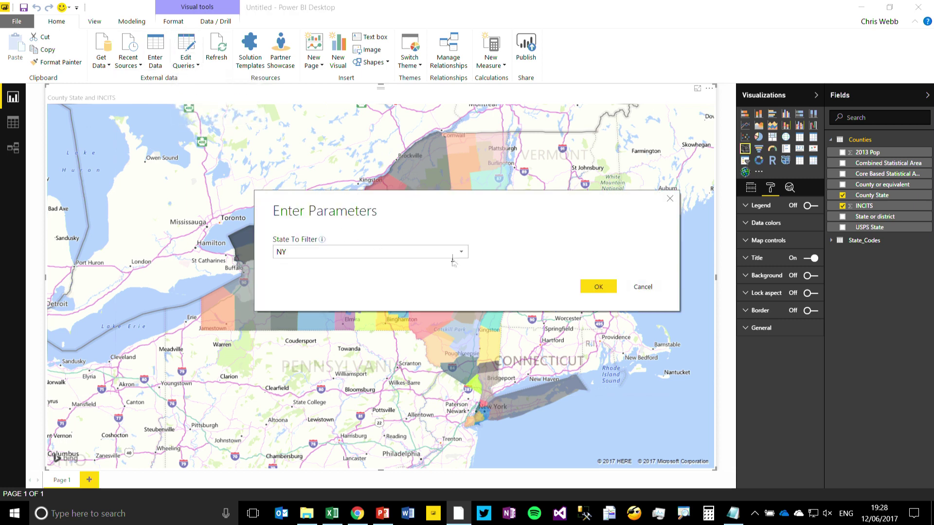
left_click(462, 252)
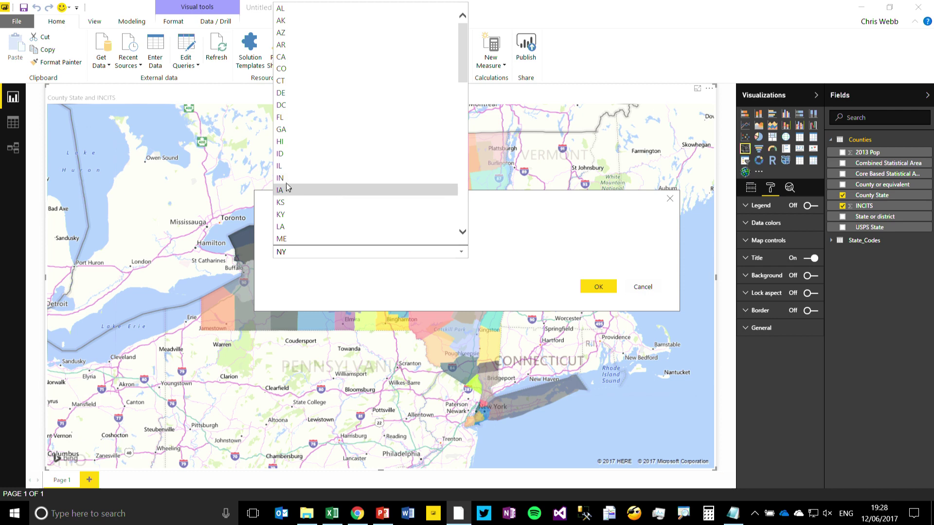
left_click(462, 252)
left_click(598, 287)
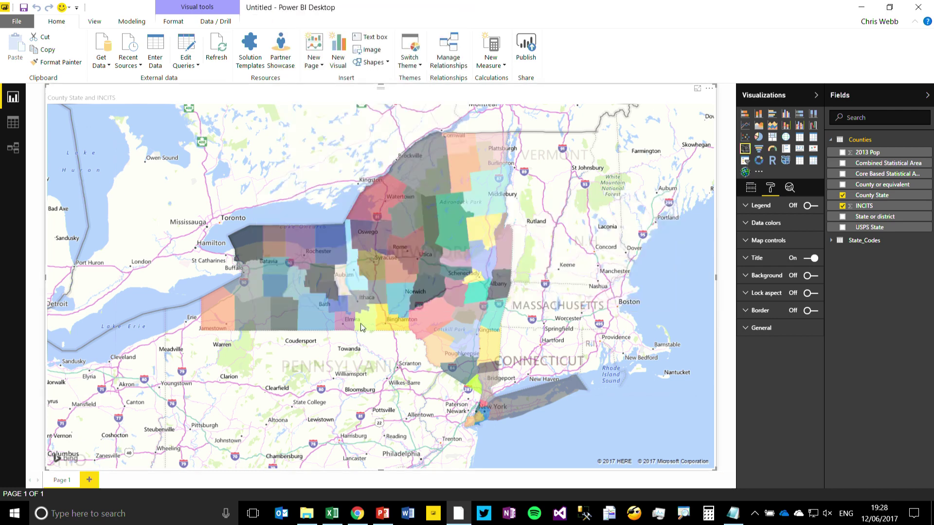
left_click(262, 90)
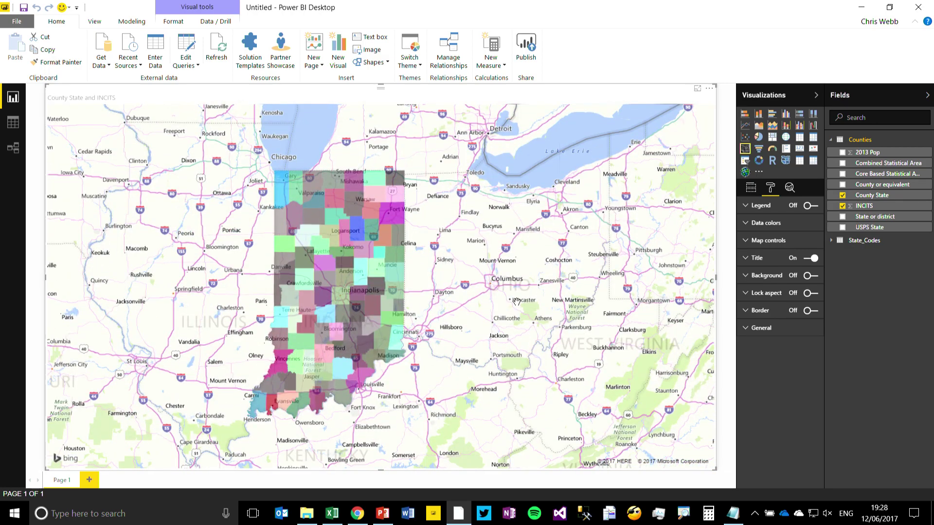
Step: Review the state codes offered for State To Filter from the report, cancel without changing it, and switch to the PowerPoint presentation
left_click(191, 63)
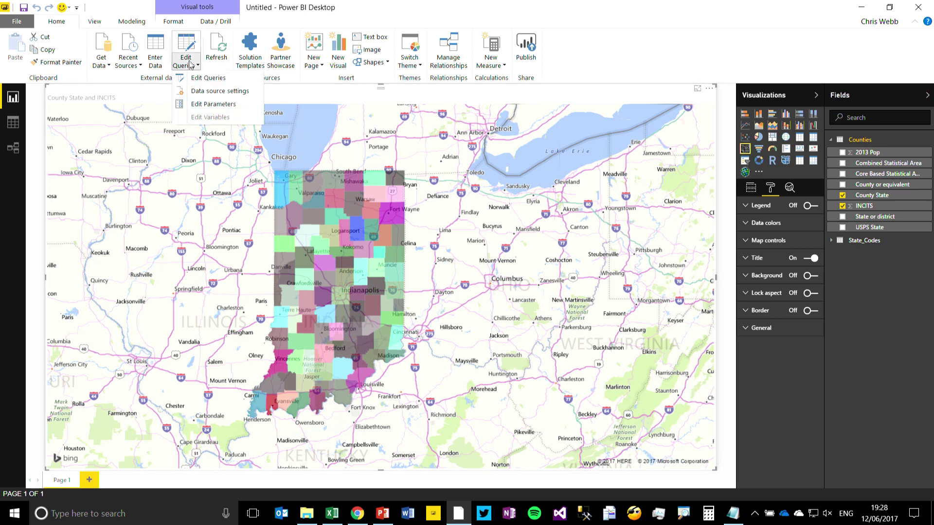
left_click(204, 104)
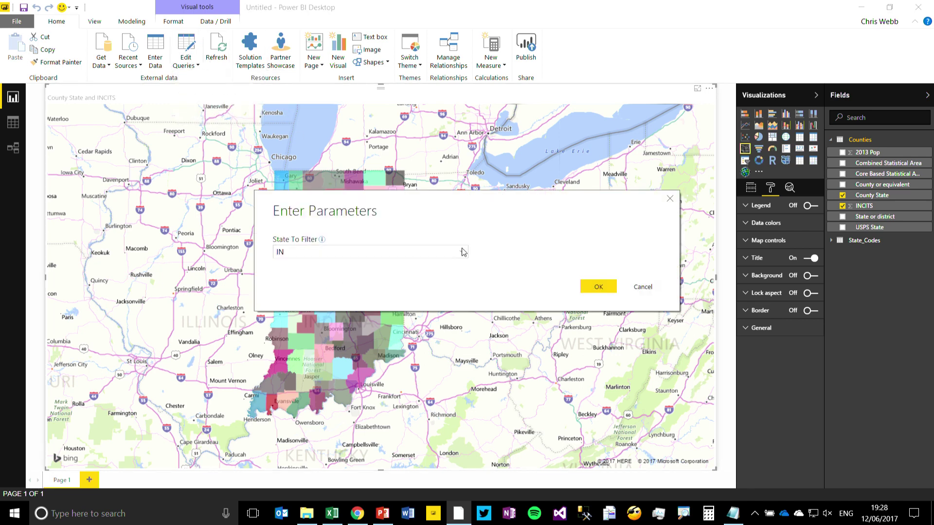
left_click(463, 251)
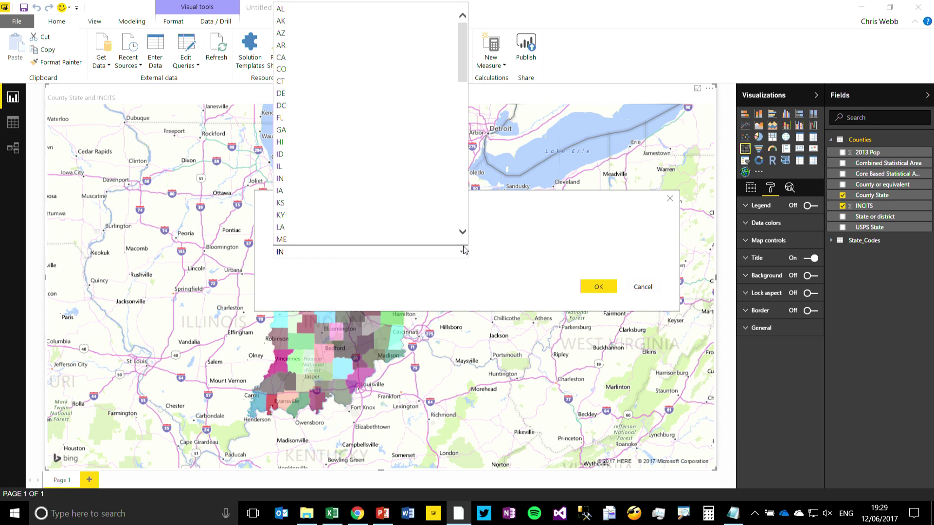
left_click(526, 233)
left_click(643, 288)
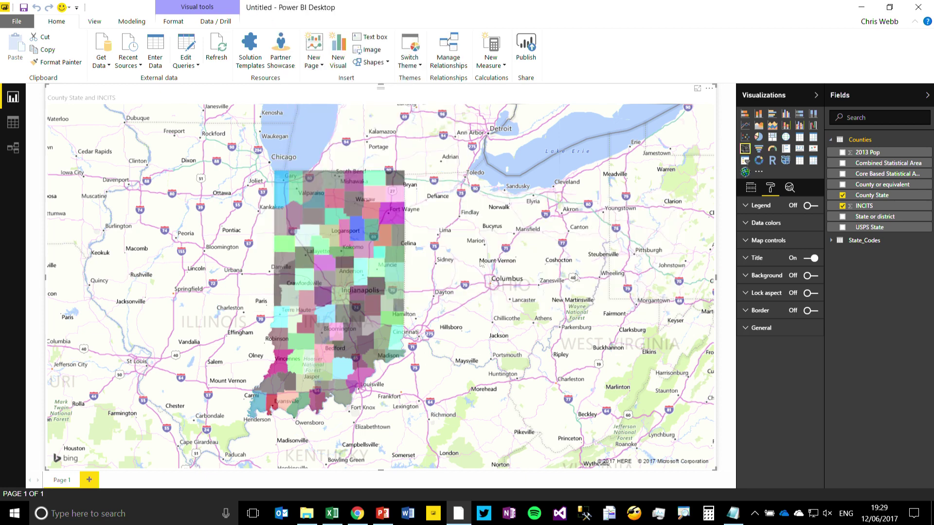
left_click(383, 513)
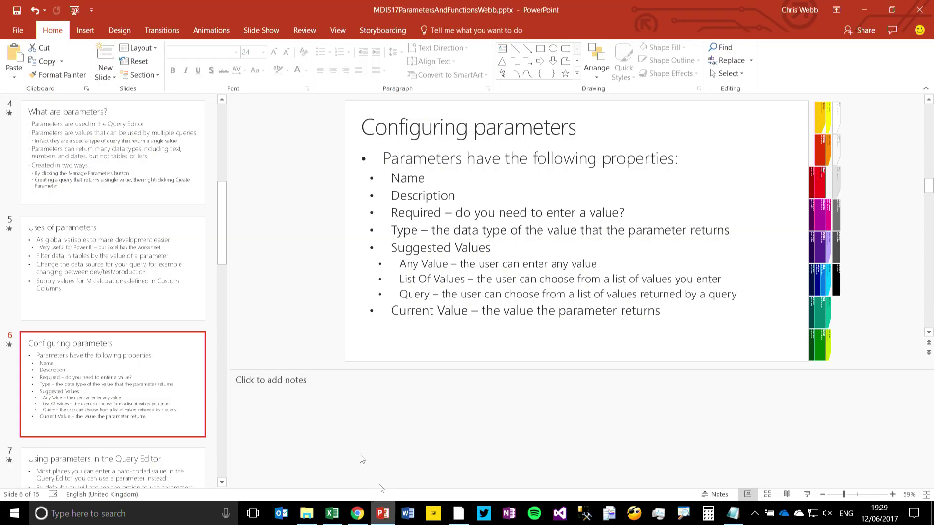
Step: Present the "Using parameters in the Query Editor" slide as a slide show and return to the editing view
scroll(145, 355, "down", 2)
left_click(148, 358)
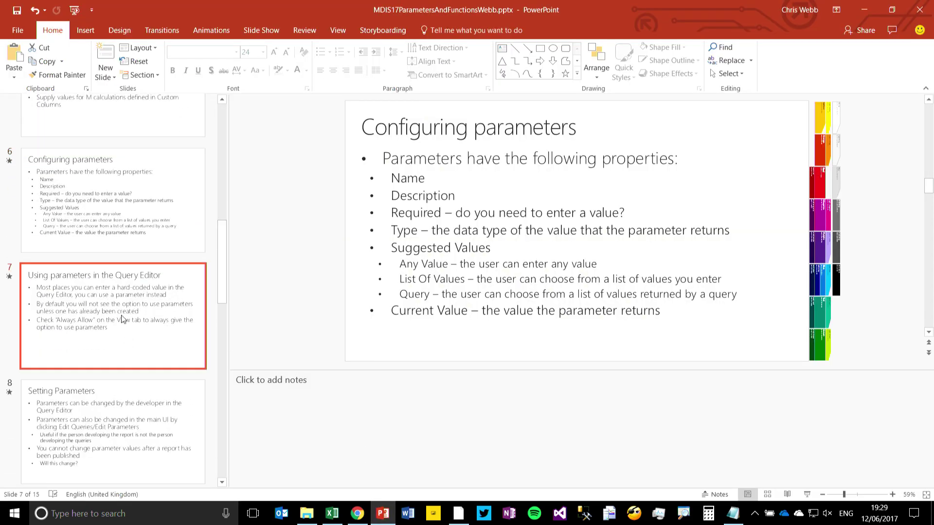
left_click(808, 495)
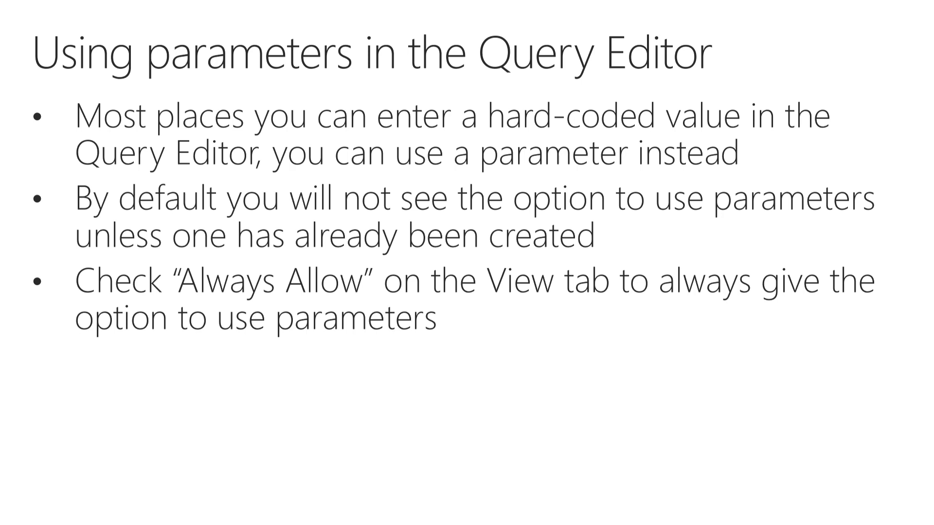
key("Escape")
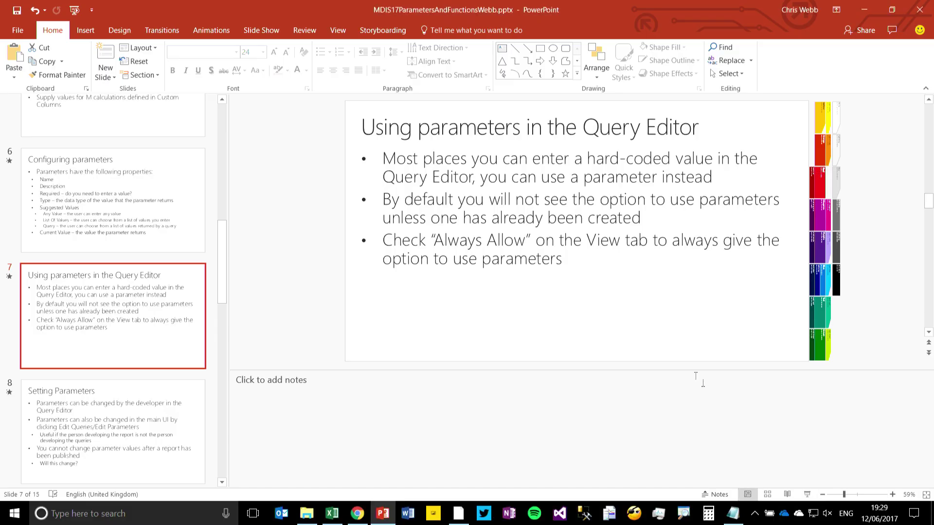
Step: Switch to Power BI Desktop, open the Query Editor, and start a new parameter for the file path of Counties' Source step
left_click(460, 516)
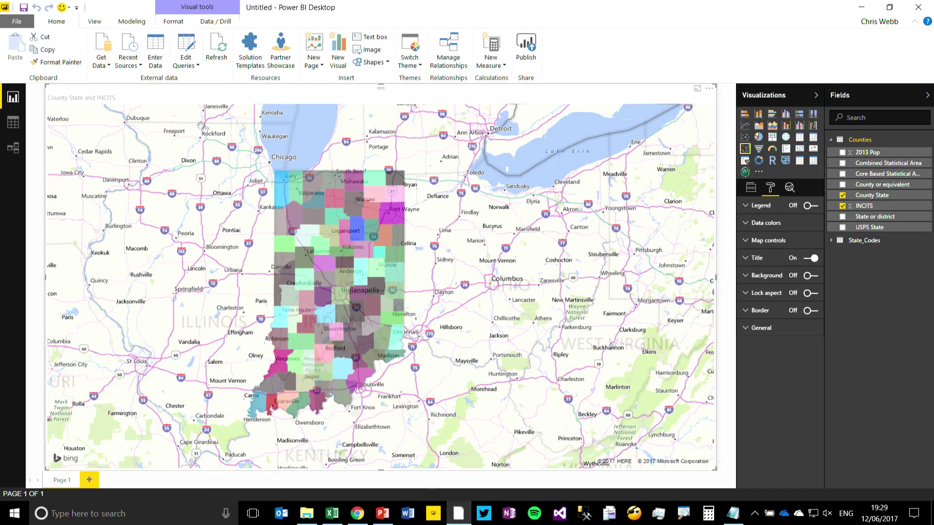
left_click(187, 49)
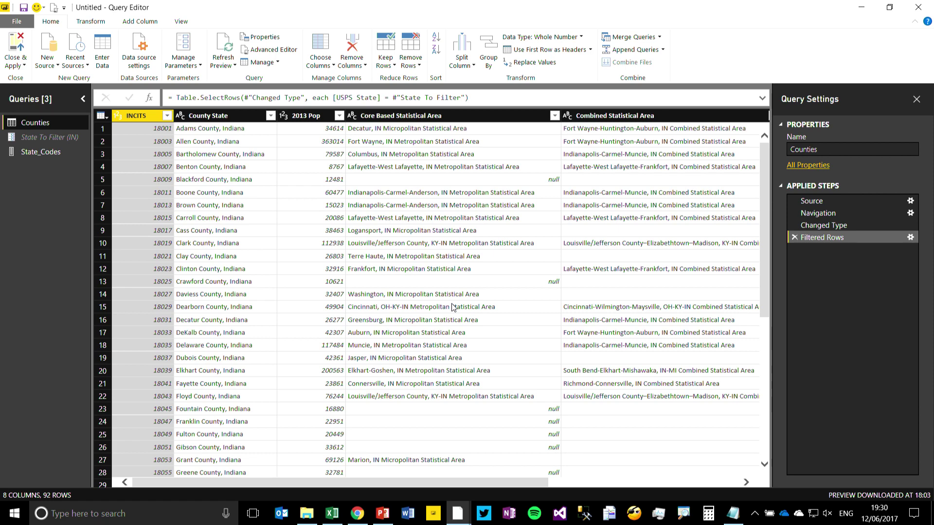
left_click(905, 202)
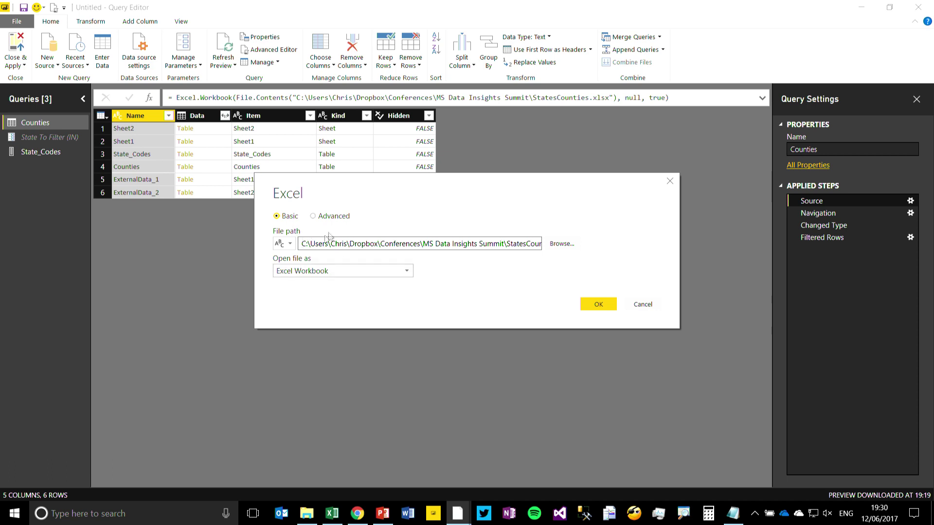
key("ctrl+a")
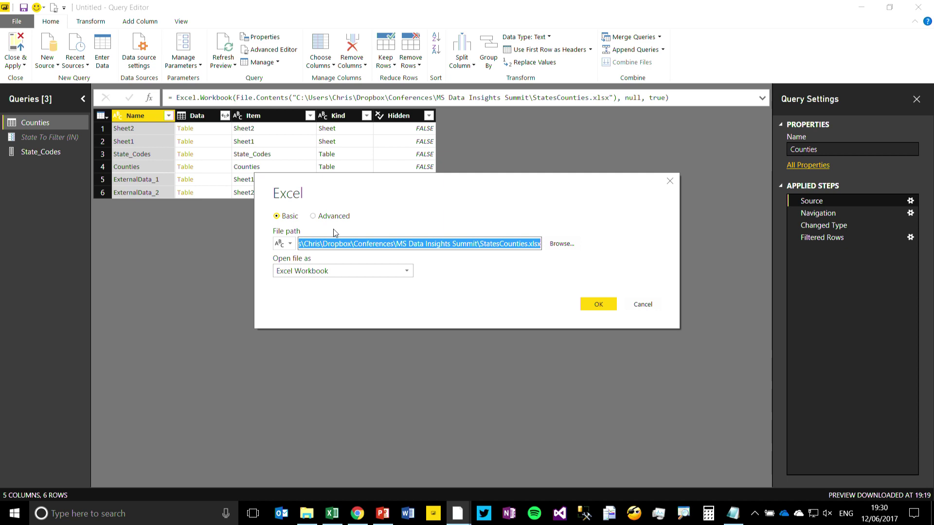
left_click(291, 244)
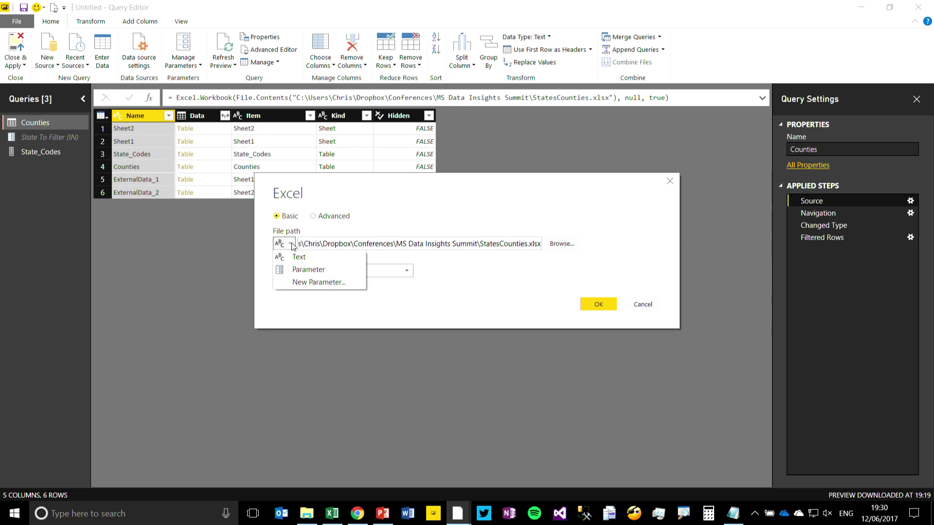
left_click(318, 283)
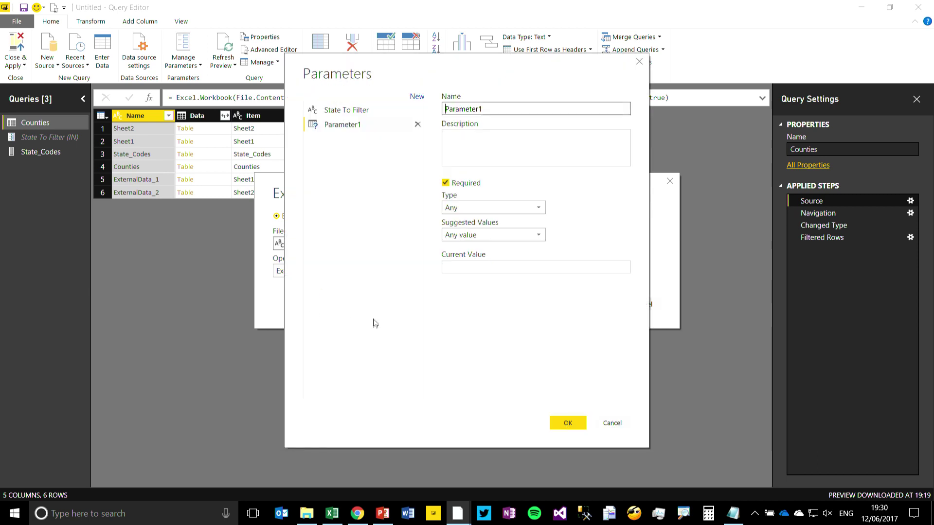
Step: Create a Text parameter named Source File holding the full StatesCounties.xlsx path, and apply it as the Source step's file path
double_click(553, 109)
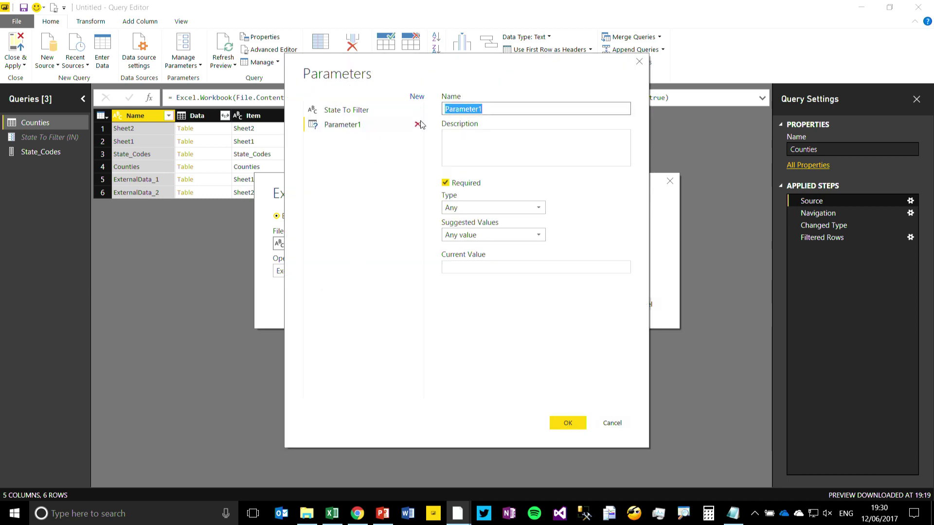
type("Source File")
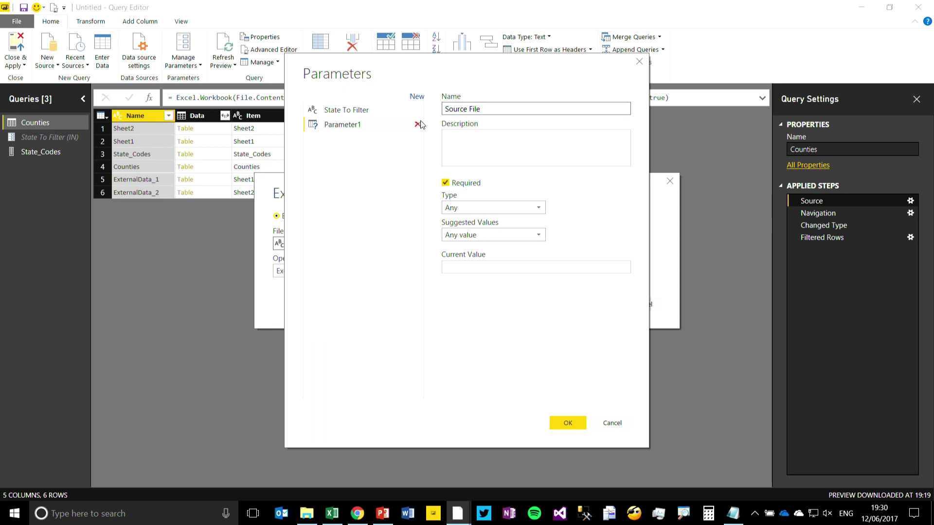
left_click(489, 208)
left_click(453, 306)
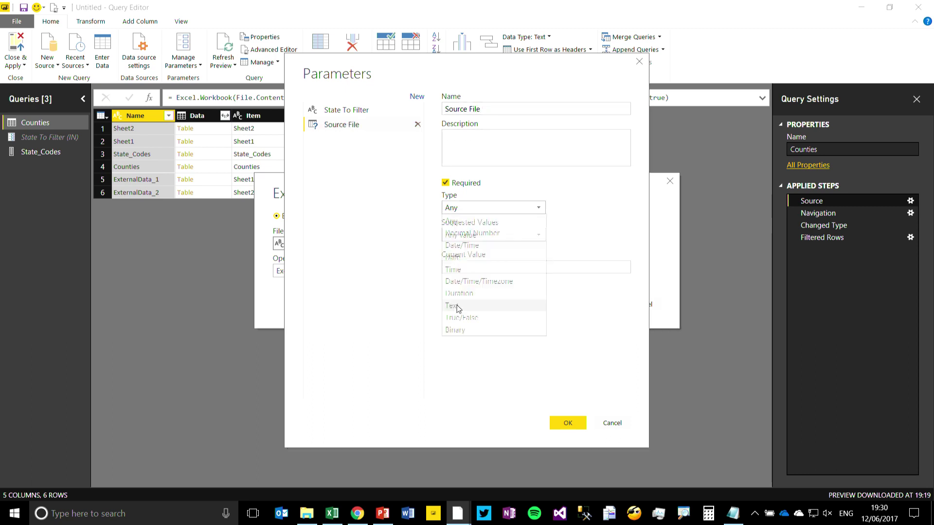
left_click(472, 268)
type("Conferences\\MS Data Insights Summit\\StatesCounties.xlsx")
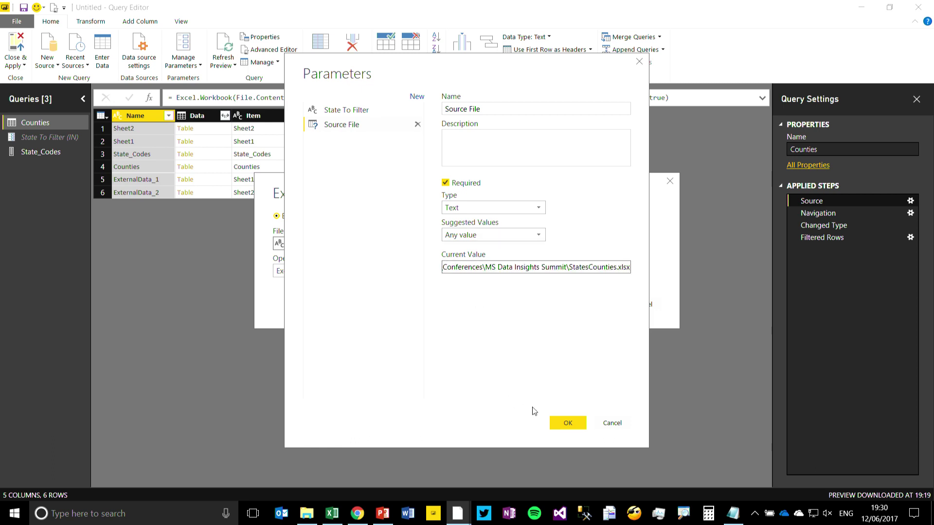
left_click(568, 423)
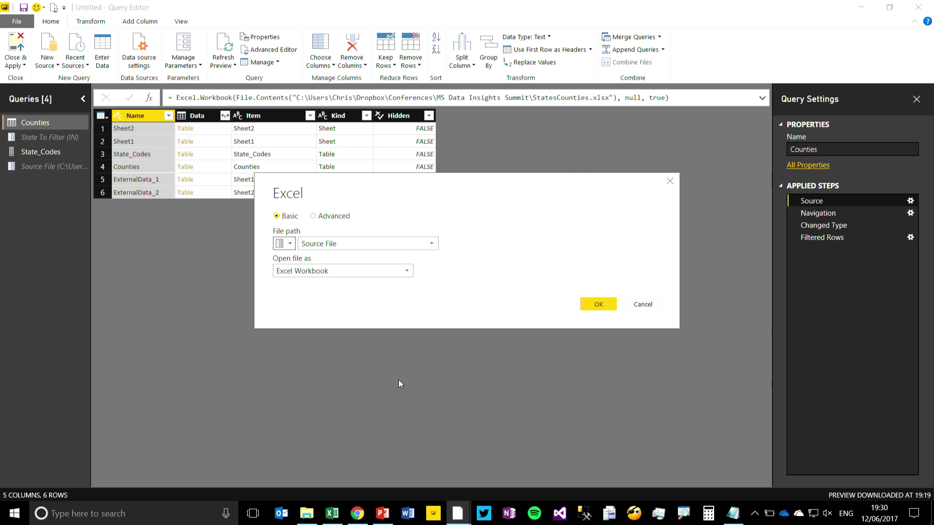
left_click(599, 304)
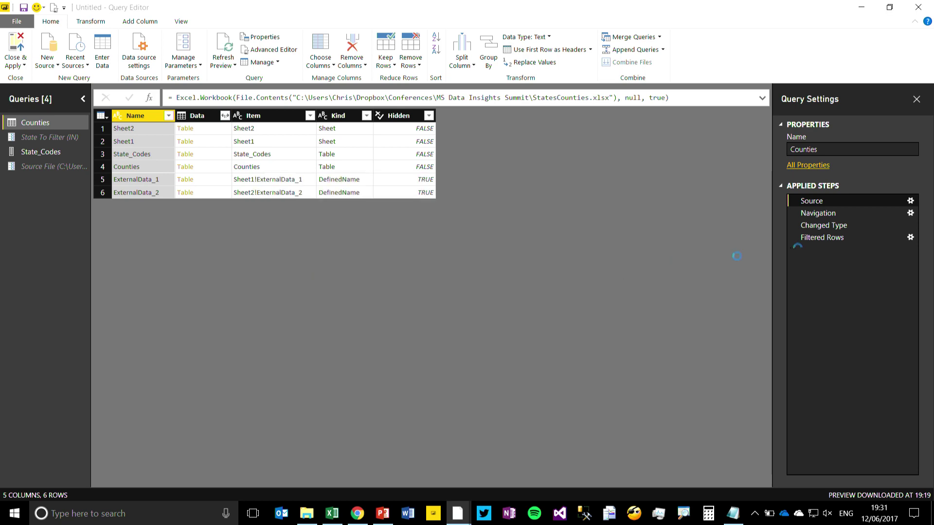
Step: Inspect the Filtered Rows step of Counties and the Source File parameter, and check the setting that always allows parameters
left_click(851, 237)
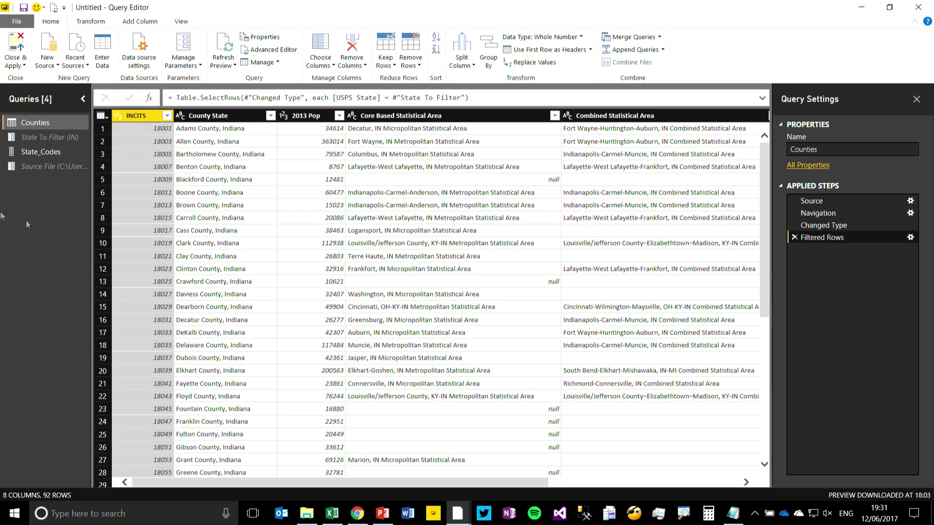
left_click(39, 167)
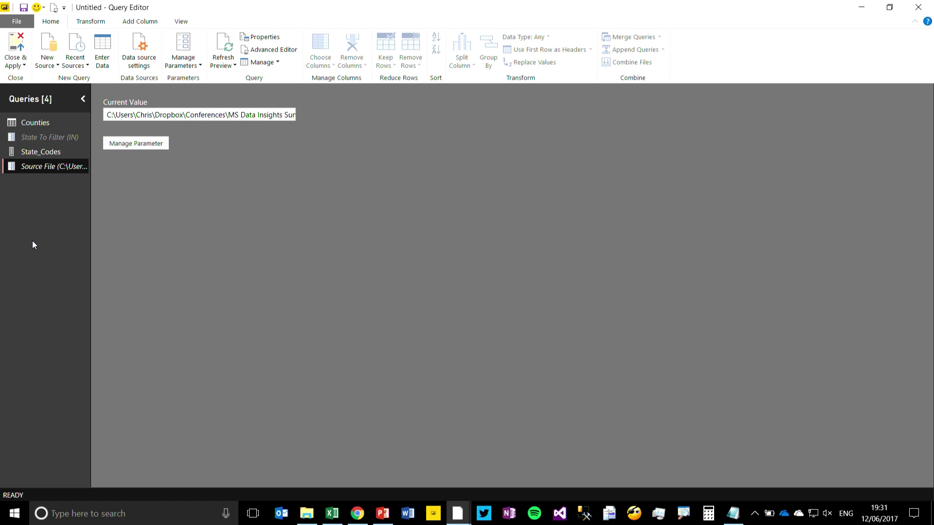
left_click(182, 22)
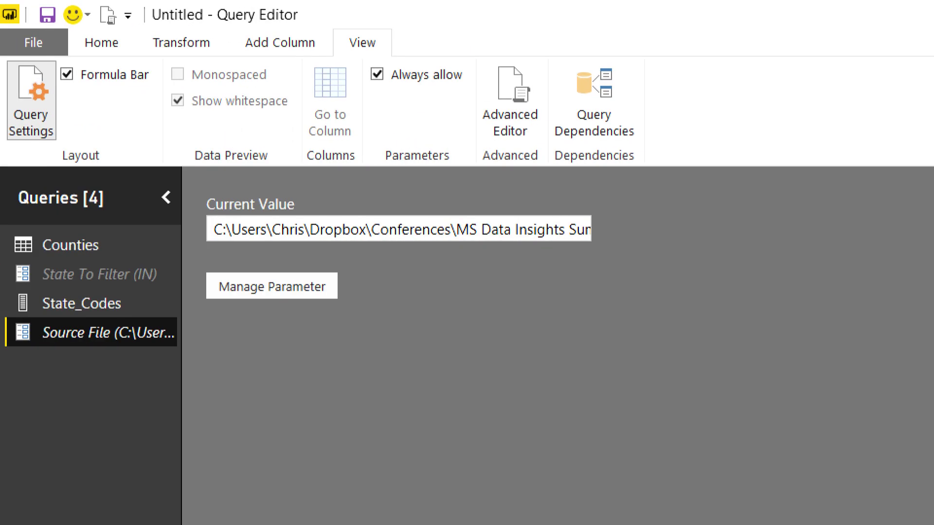
left_click_drag(365, 54, 476, 113)
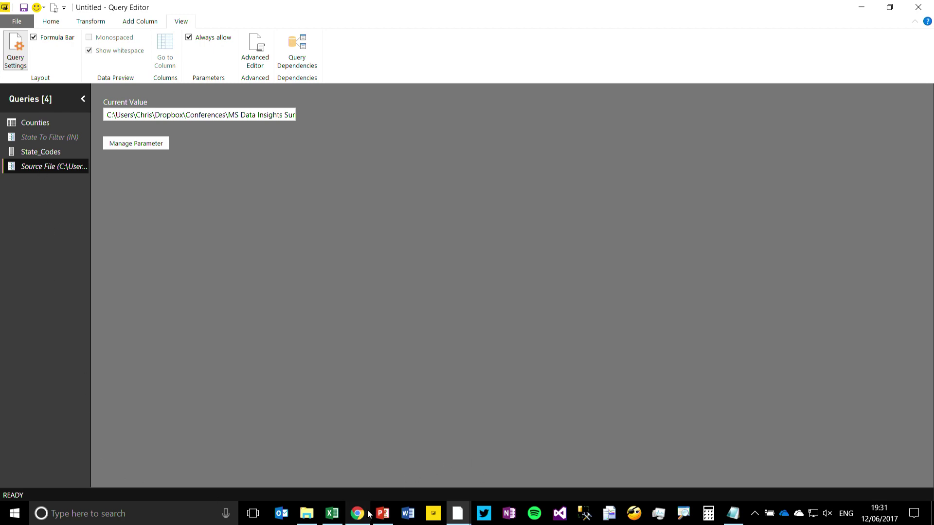
Step: Switch to the PowerPoint presentation and present the "Creating templates" slide as a slide show
left_click(384, 515)
scroll(154, 332, "down", 3)
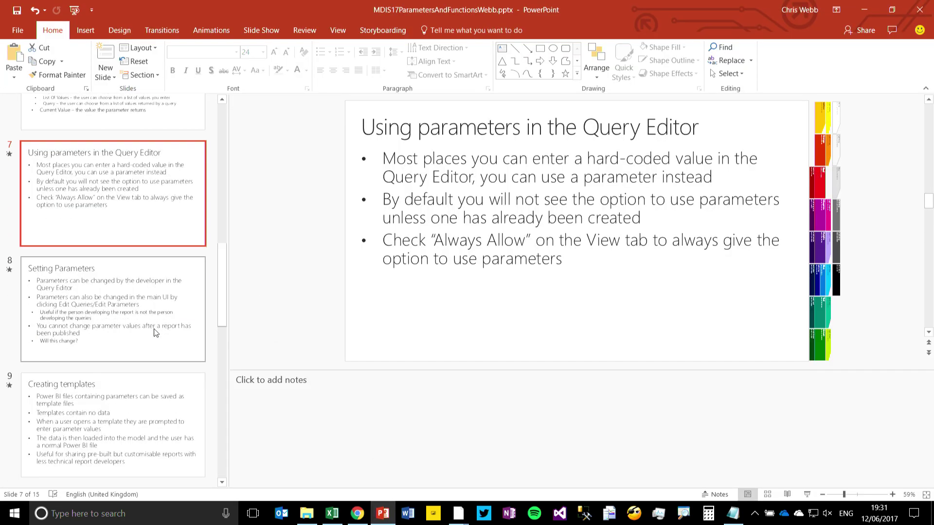
left_click(155, 333)
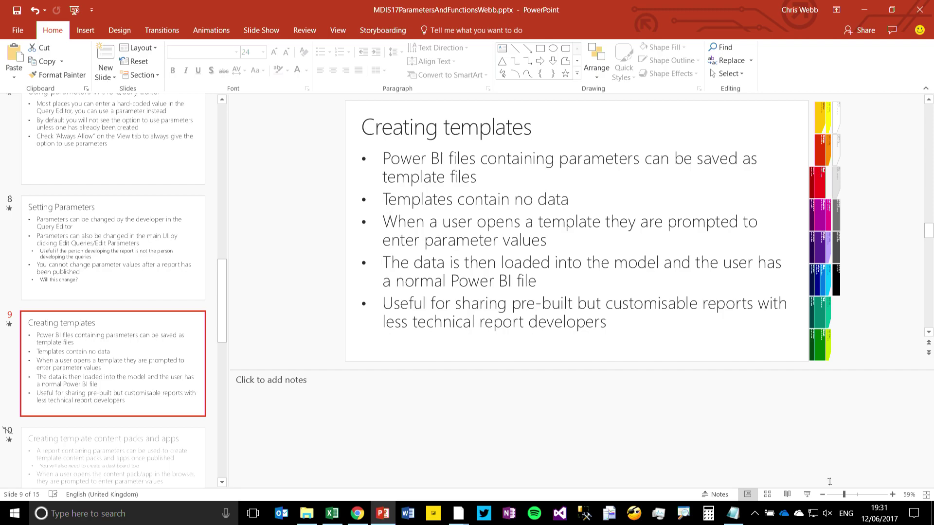
left_click(807, 494)
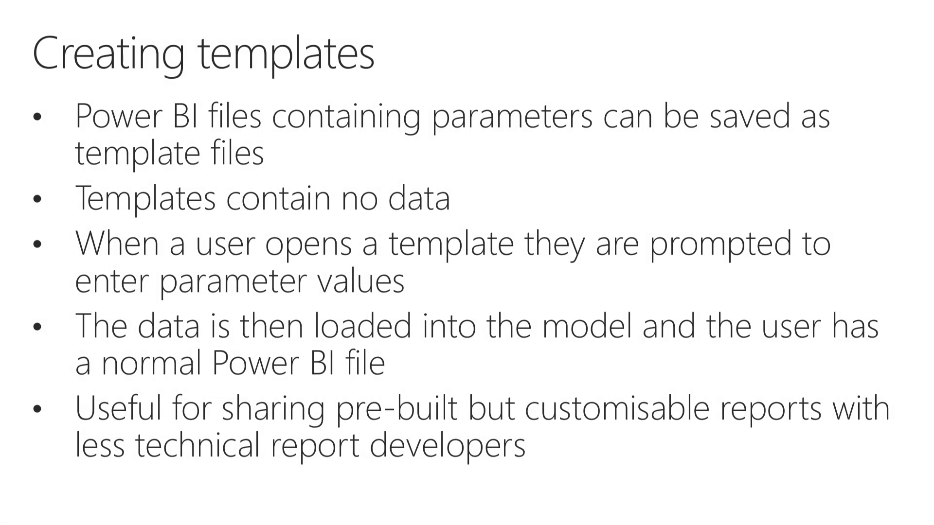
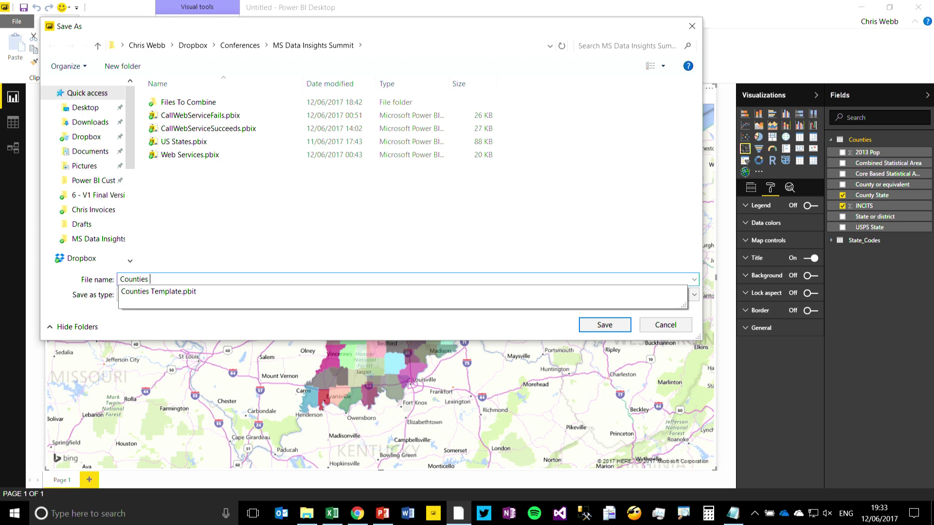
Step: Save the report as Counties Demo.pbix and check the file in the MS Data Insights Summit folder before returning to Power BI Desktop
key("Return")
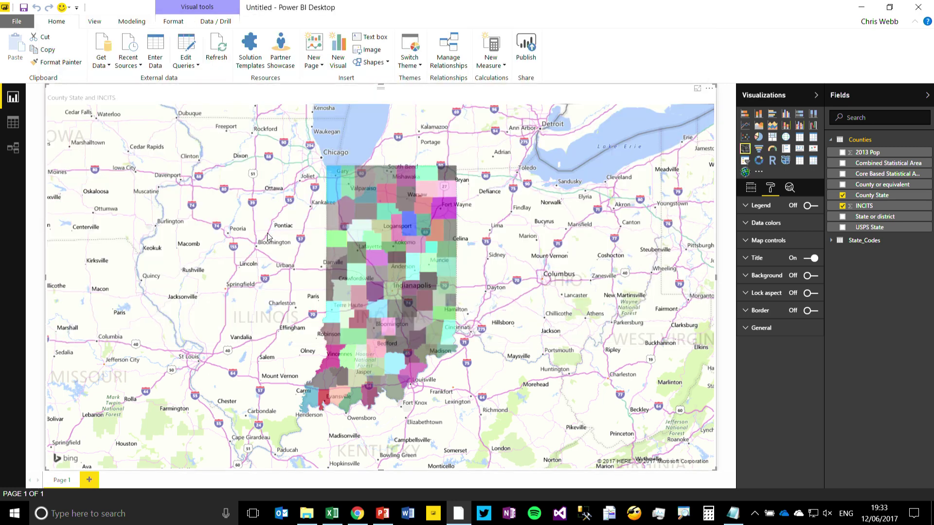
left_click(307, 521)
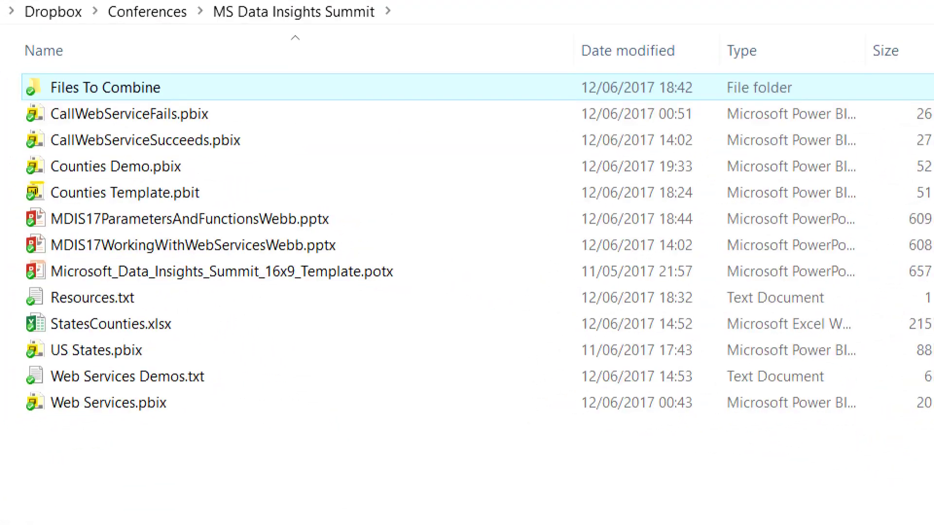
mouse_move(20, 149)
left_mouse_down()
mouse_move(406, 178)
mouse_move(933, 193)
left_mouse_up()
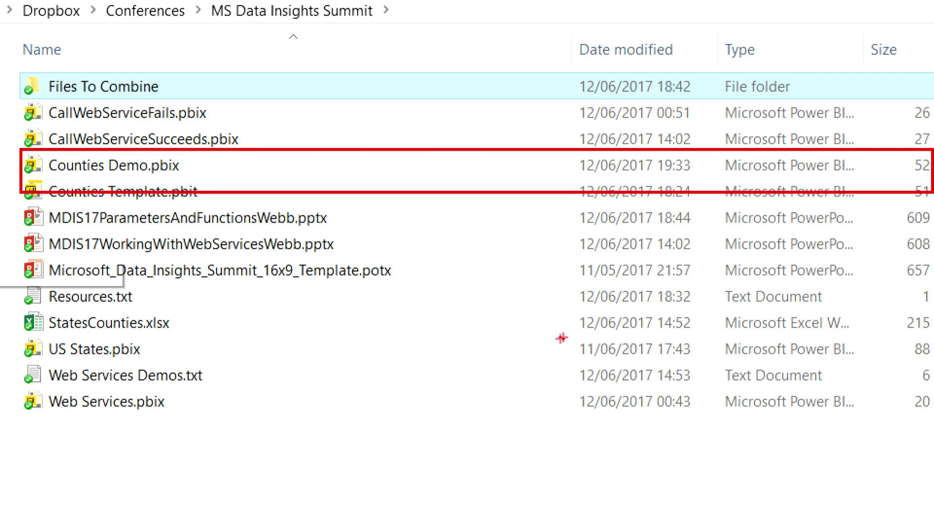
key("Escape")
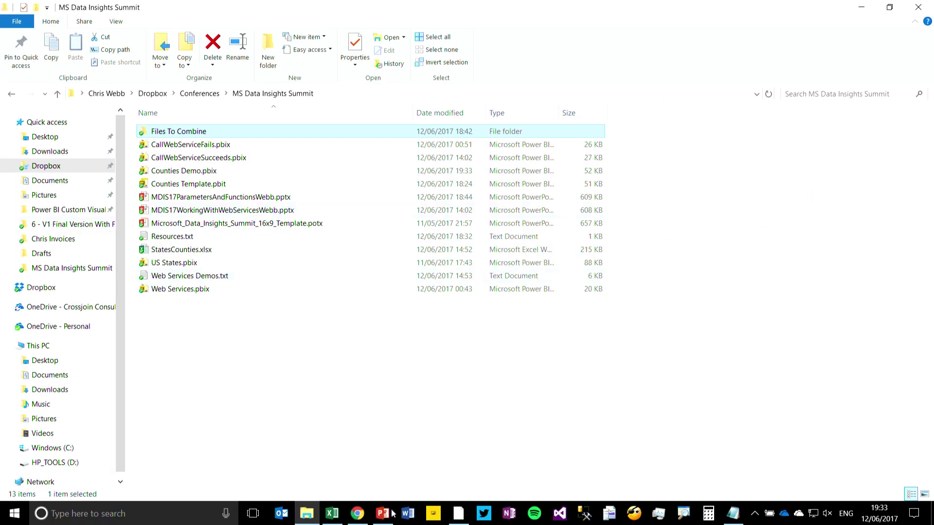
left_click(458, 514)
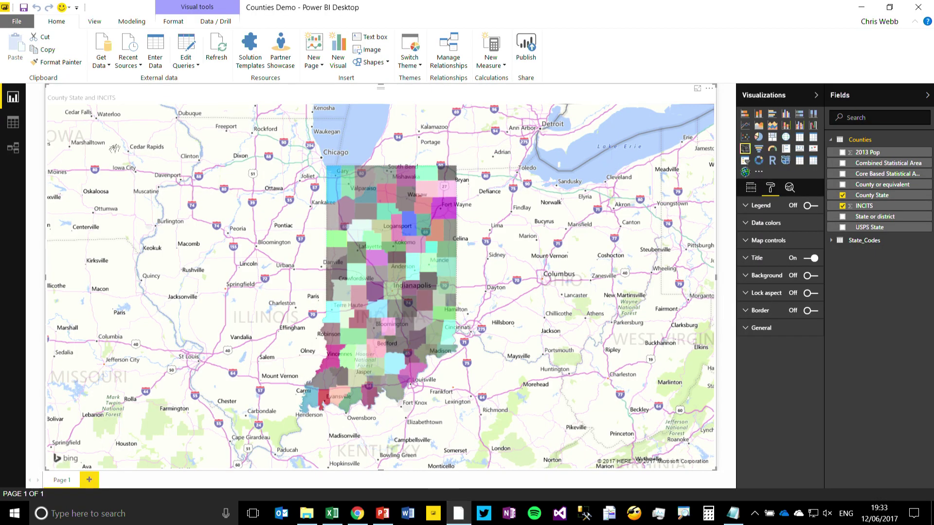
left_click(15, 25)
left_click(38, 121)
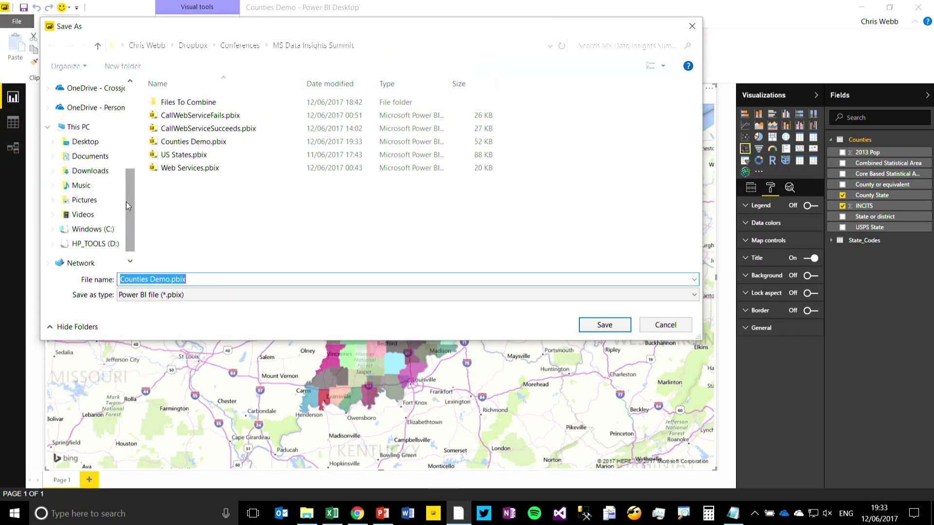
left_click(207, 295)
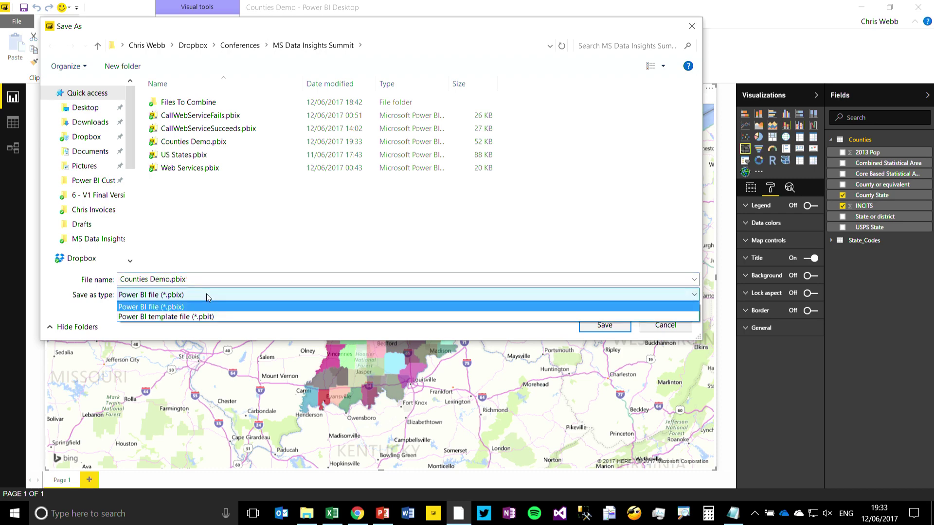
left_click(224, 316)
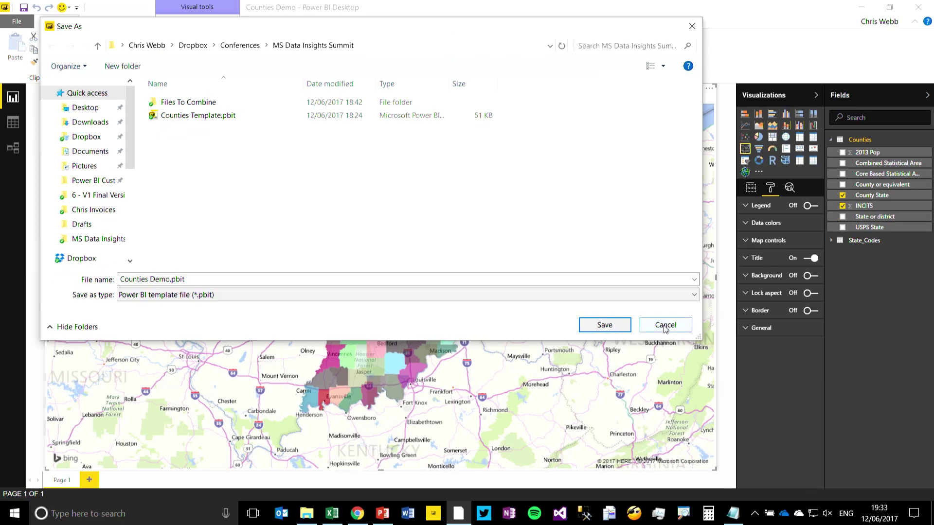
left_click(933, 310)
Step: Export the report as a Power BI template without a description, overwriting the existing Counties Template.pbit
left_click(16, 23)
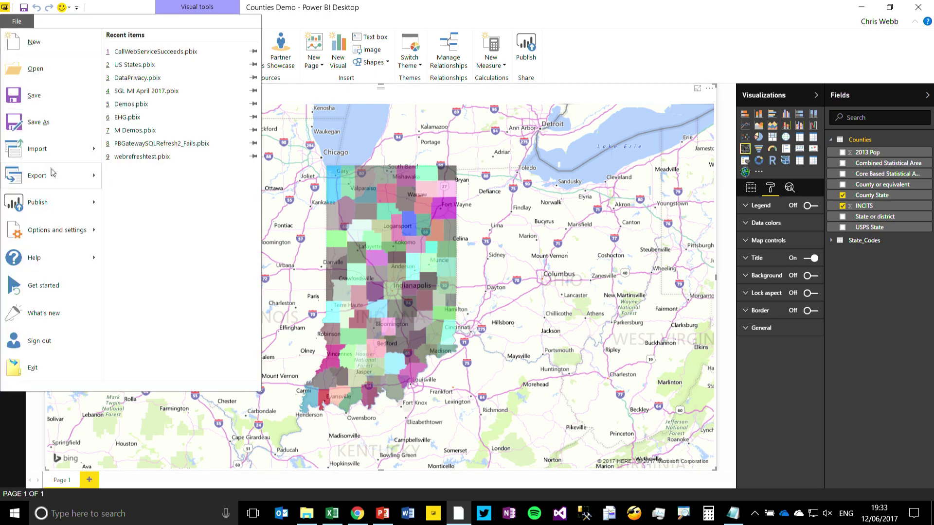
mouse_move(54, 176)
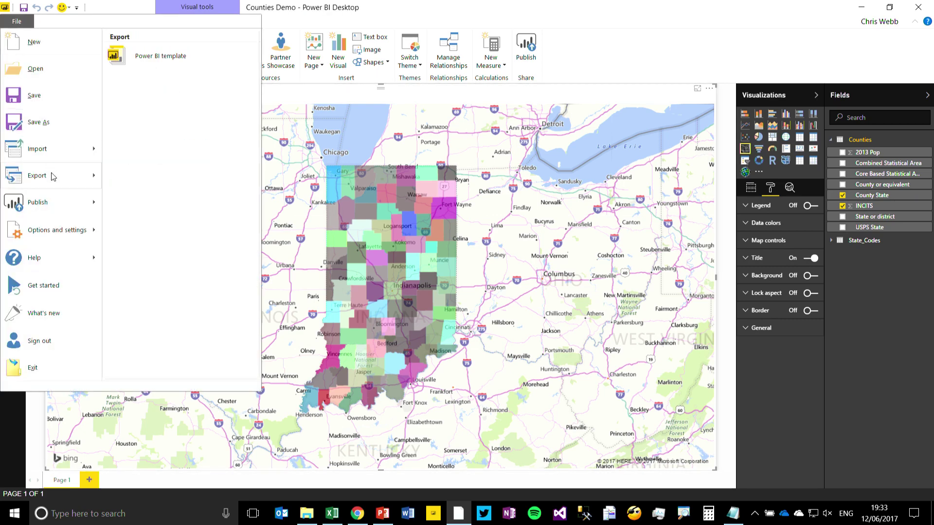
left_click(161, 56)
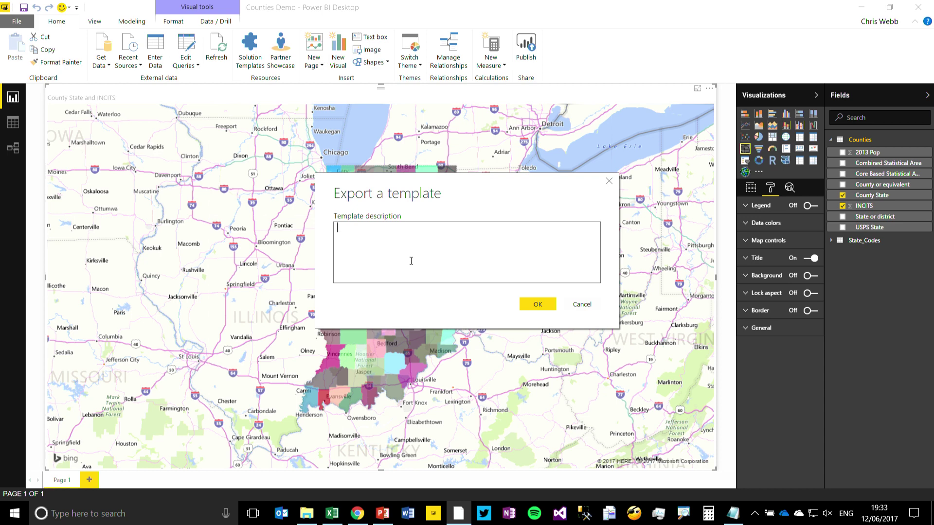
left_click(522, 305)
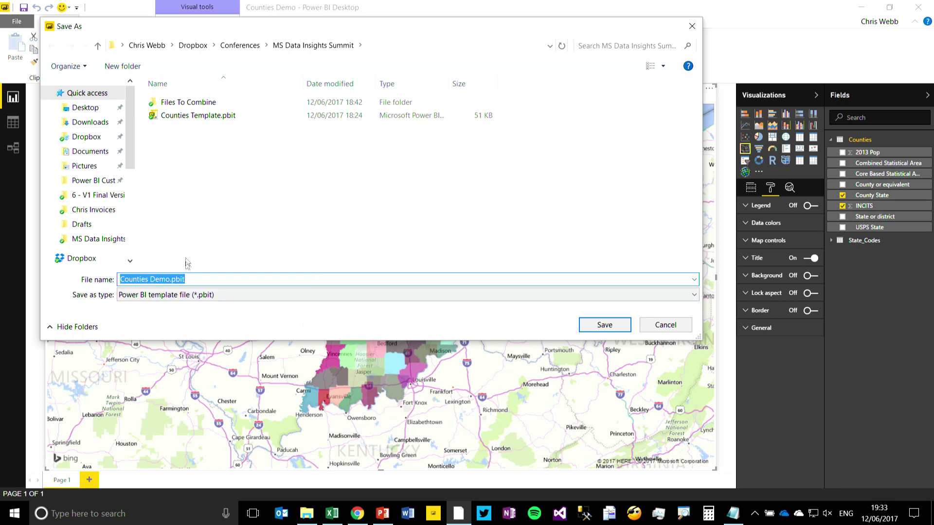
left_click(198, 119)
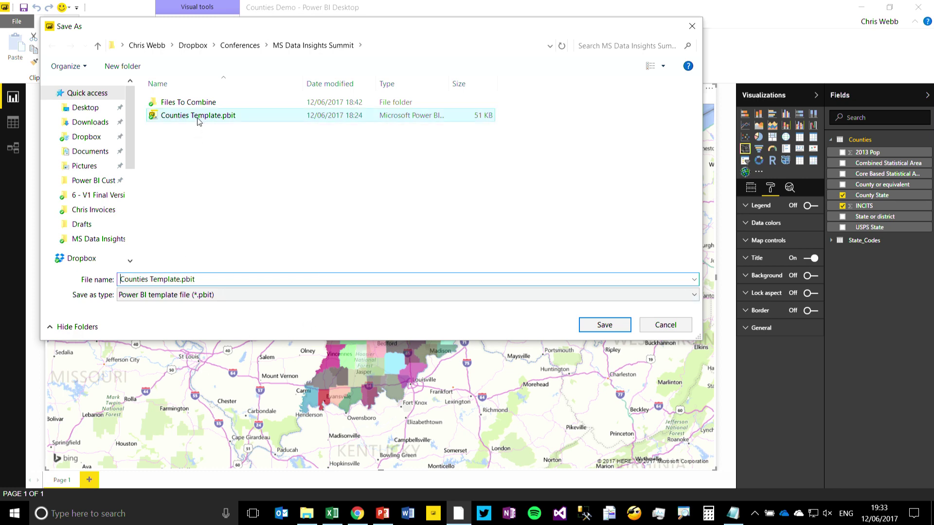
left_click(603, 325)
left_click(495, 260)
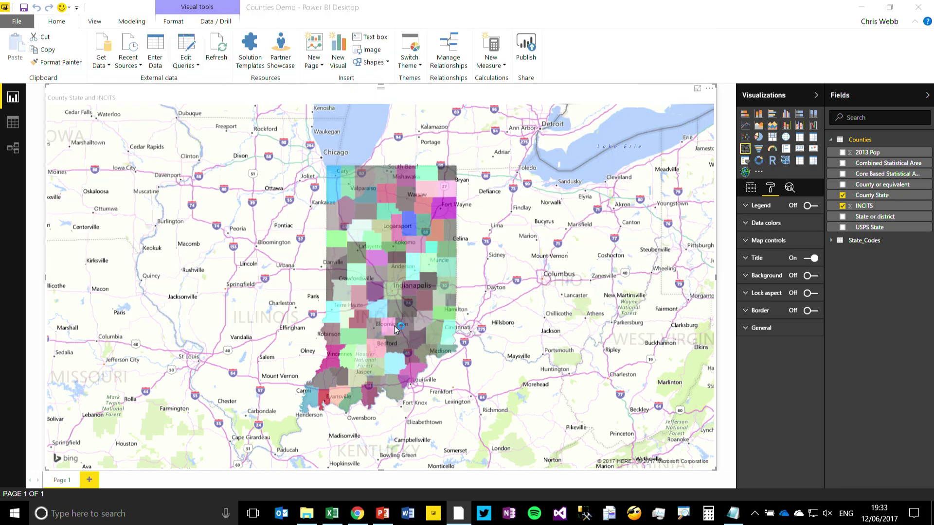
Step: Locate Counties Template.pbit in the MS Data Insights Summit folder, check its size, and open it in Power BI Desktop
left_click(306, 514)
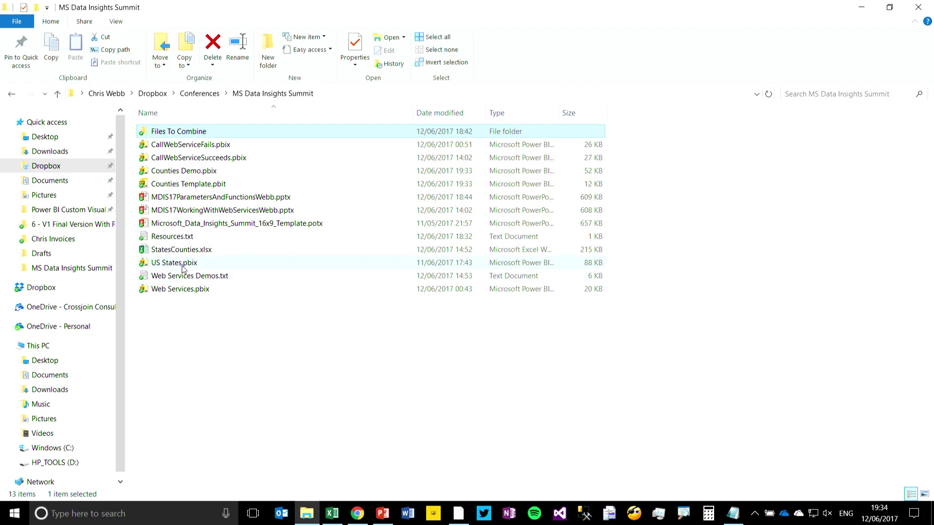
left_click(200, 184)
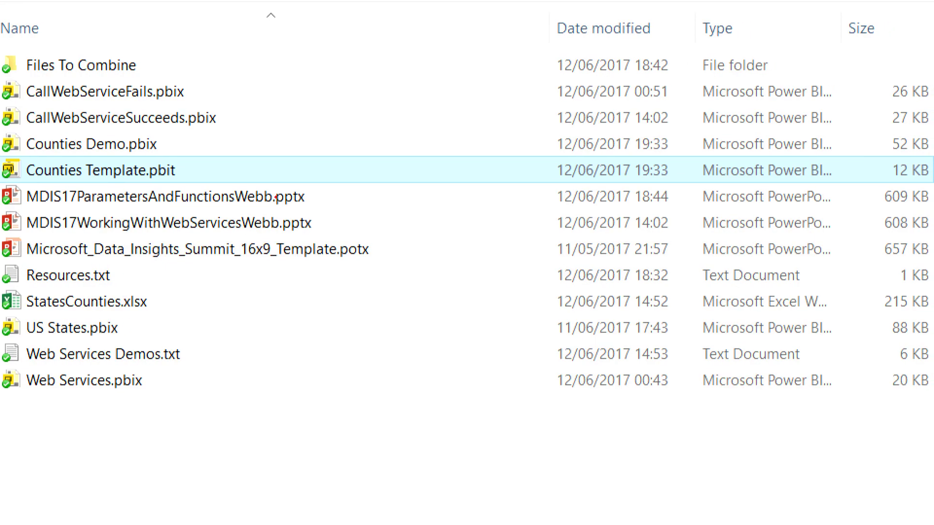
left_click_drag(887, 139, 885, 181)
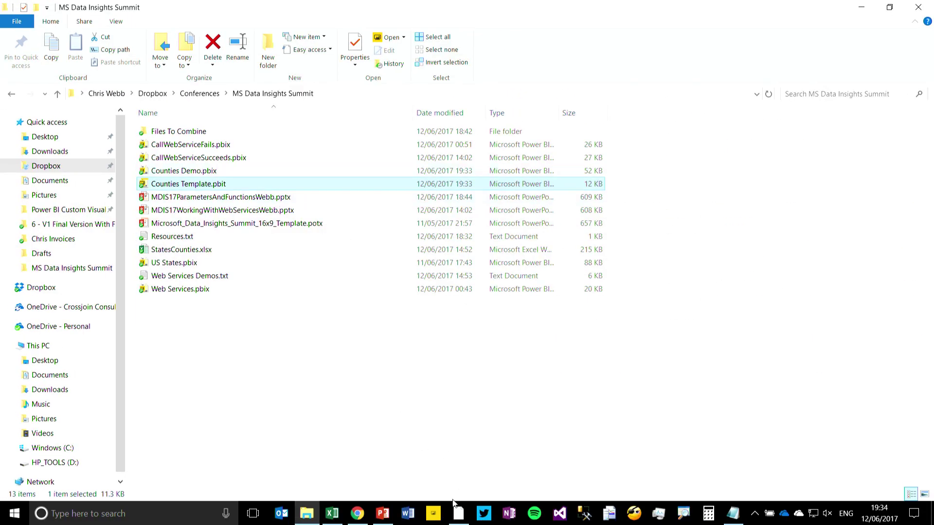
left_click(433, 514)
key("alt+Tab")
left_click_drag(208, 185, 332, 373)
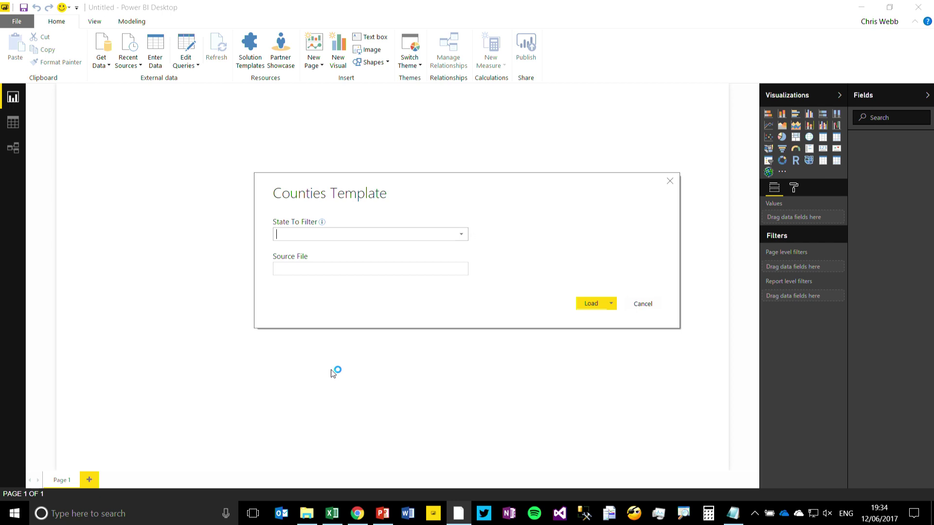
Step: Set State To Filter to AK and fill Source File with the copied path of the MS Data Insights Summit folder
left_click(461, 234)
left_click(289, 259)
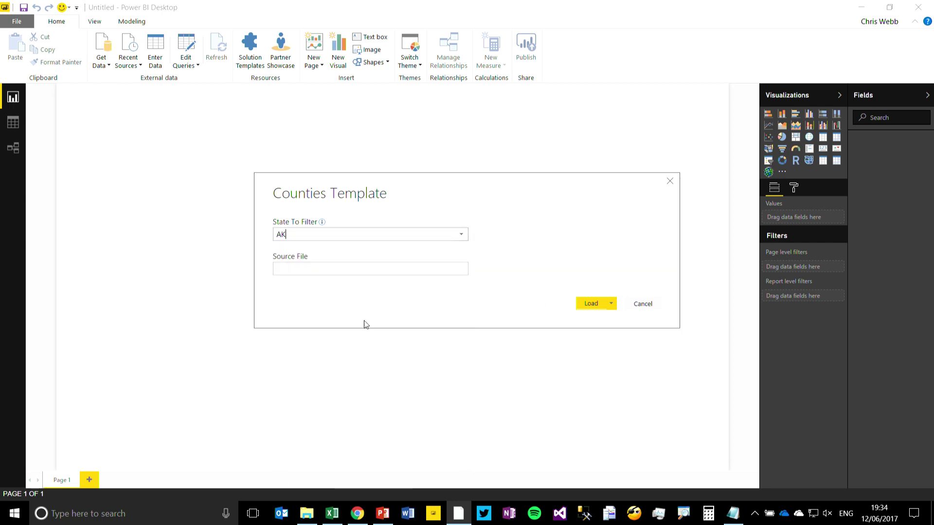
left_click(306, 520)
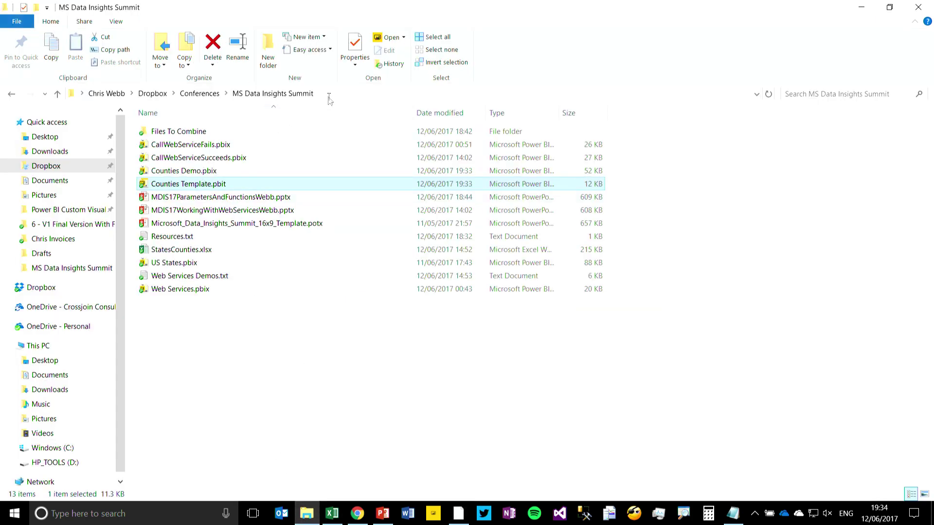
left_click(320, 97)
key("ctrl+c")
left_click(459, 513)
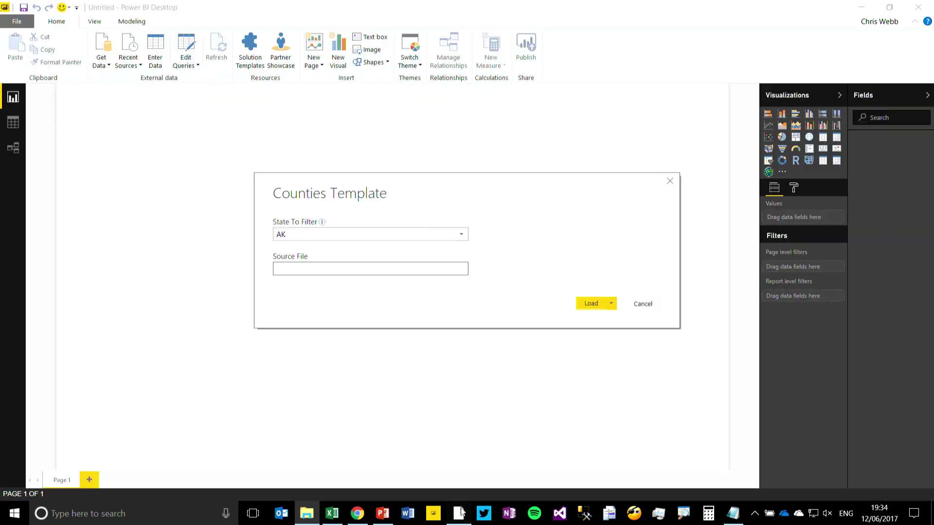
left_click(300, 269)
key("ctrl+v")
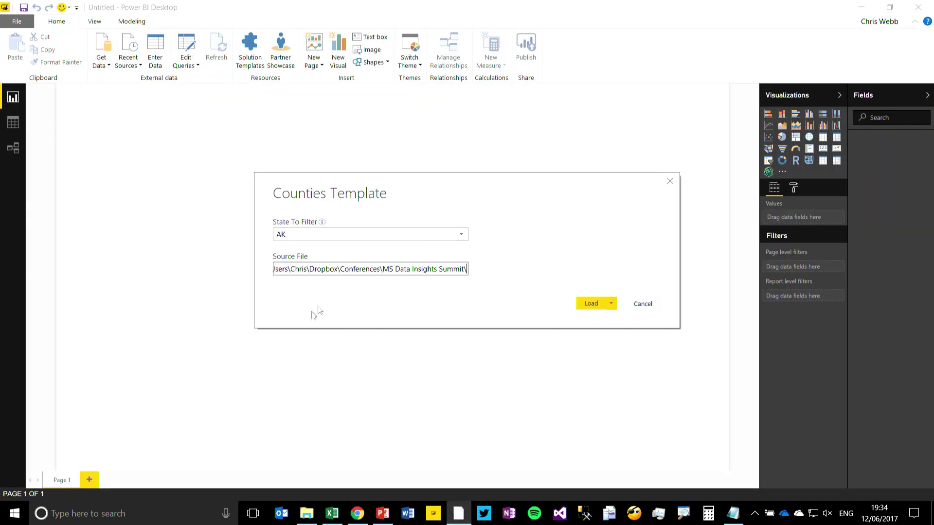
Step: Append the file name StatesCounties.xlsx, copied from the folder, to the Source File path and load the template
left_click(307, 514)
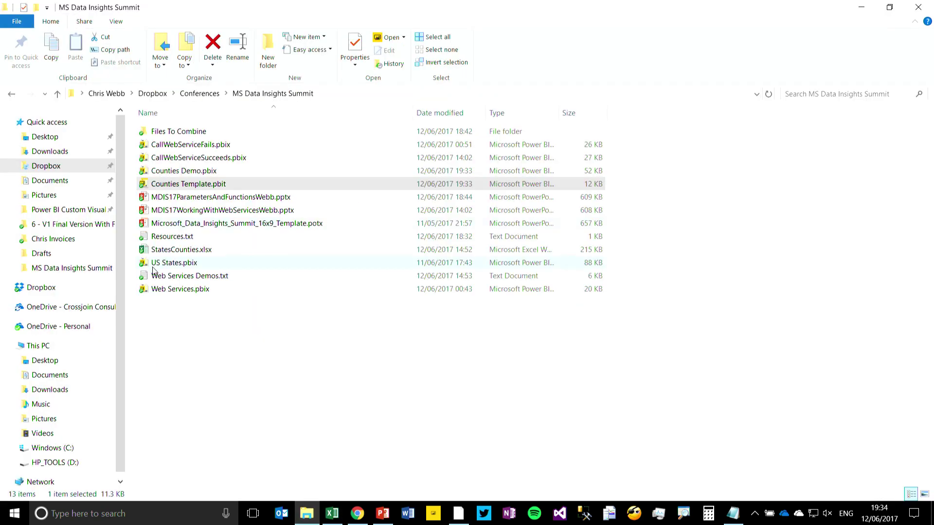
right_click(176, 253)
left_click(238, 473)
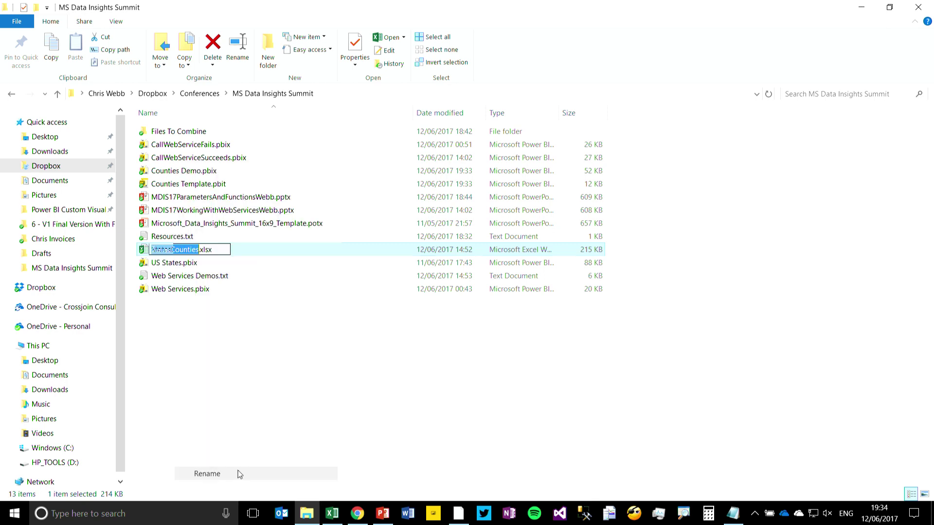
key("shift+Right")
key("shift+Right")
key("shift+Right")
key("shift+Right")
key("shift+Right")
key("ctrl+c")
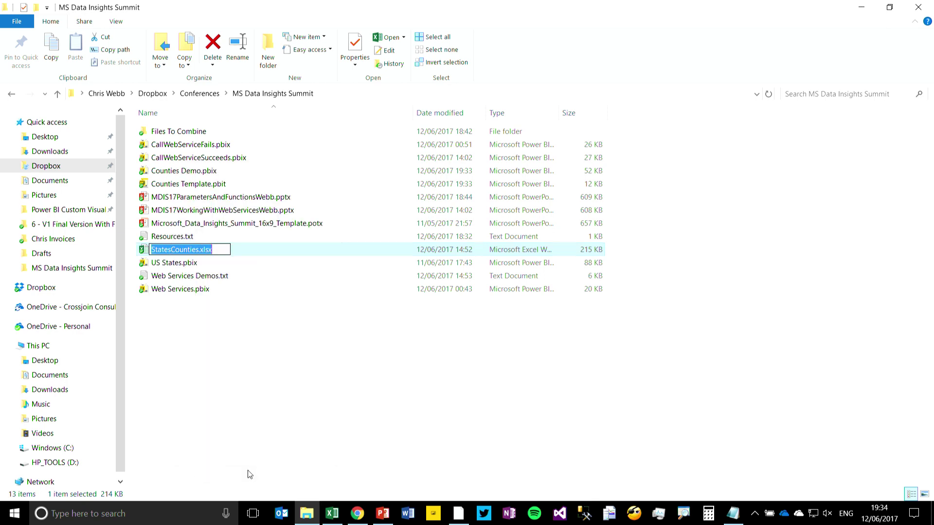
left_click(458, 514)
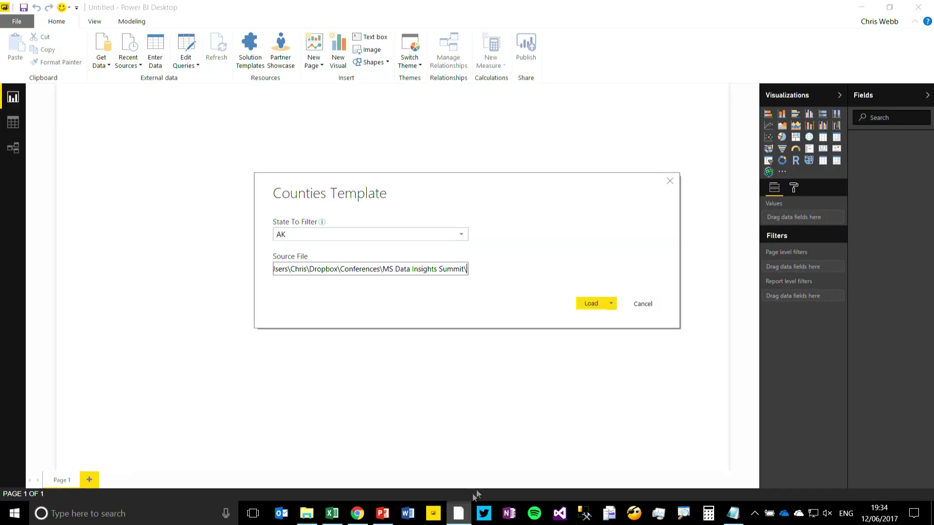
key("ctrl+v")
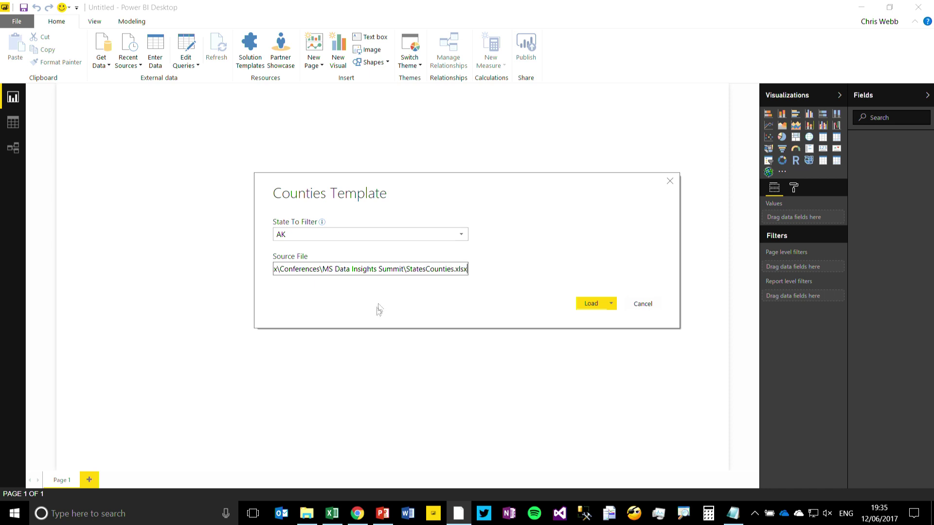
left_click(586, 307)
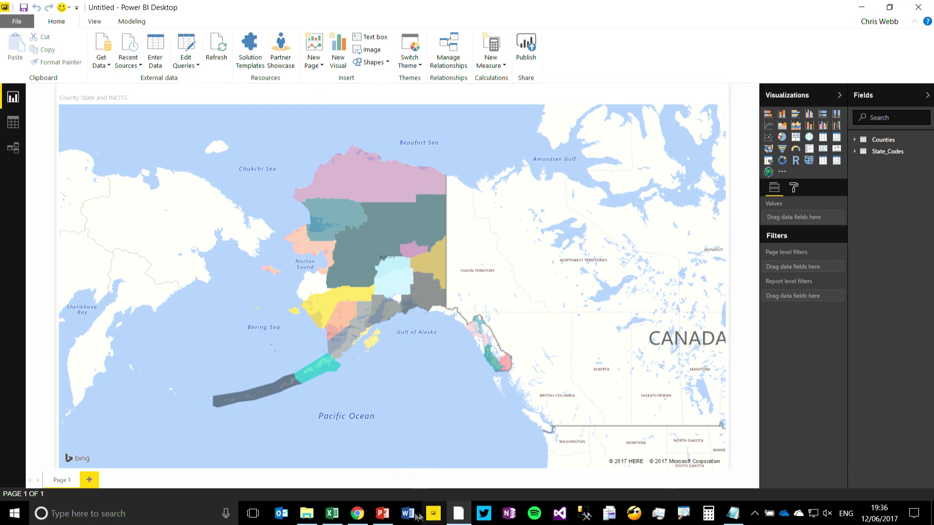
Step: Switch to the PowerPoint presentation and present the "Generating functions" slide as a slide show
left_click(382, 515)
scroll(190, 384, "down", 3)
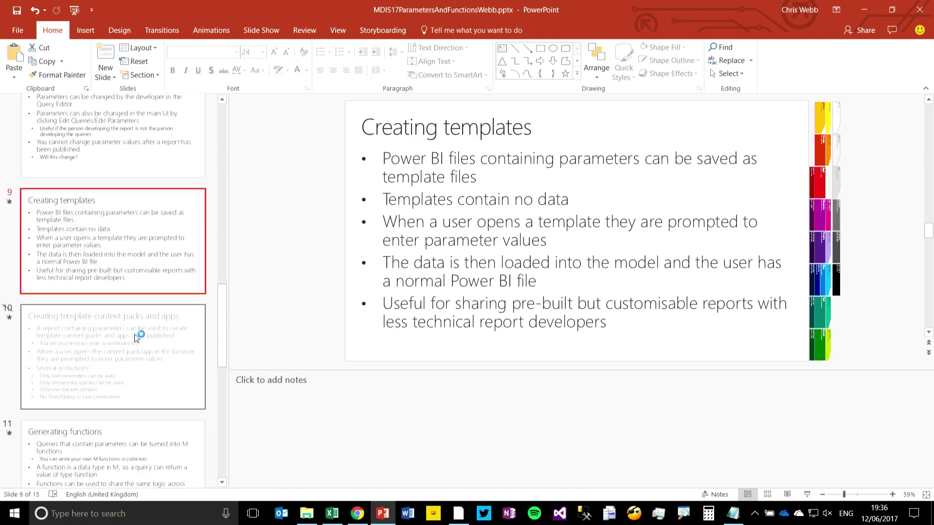
left_click(104, 472)
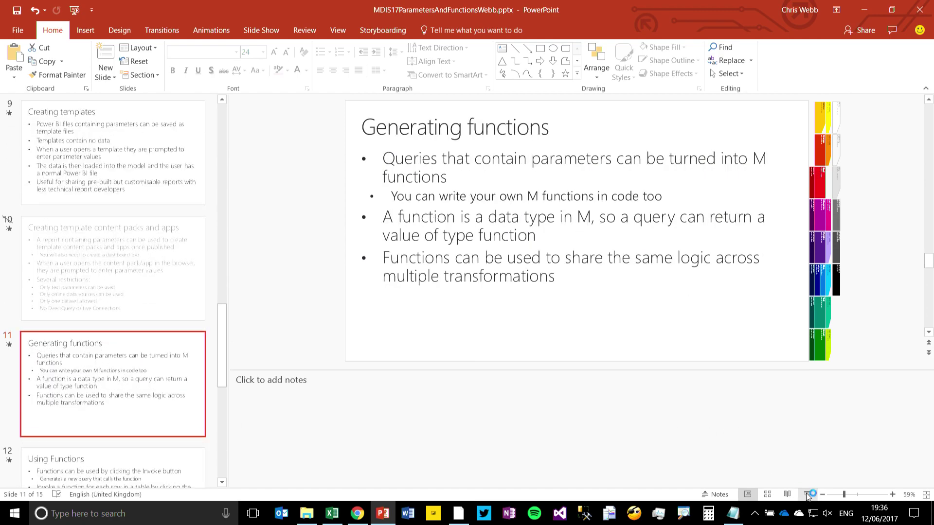
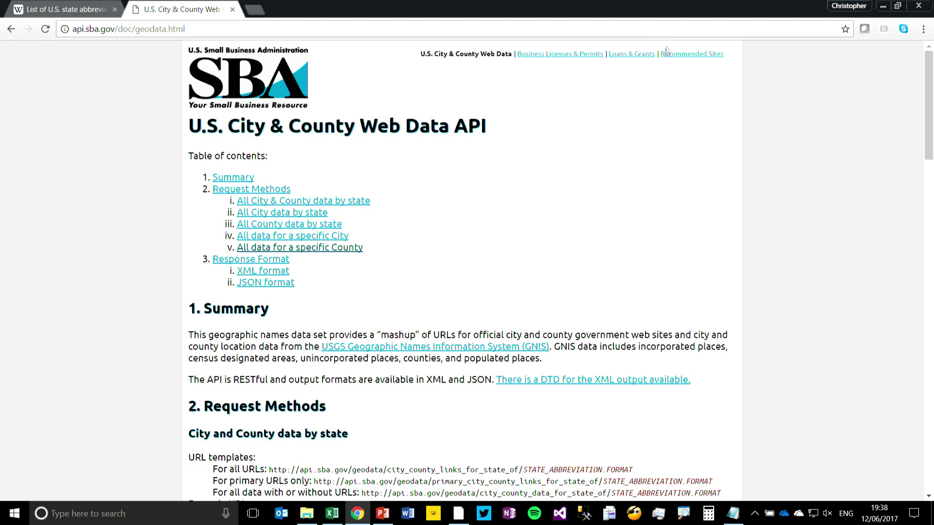
Step: In the U.S. City & County Web Data API documentation, copy the example URL for all data for a specific county
scroll(705, 224, "down", 3)
scroll(696, 215, "down", 9)
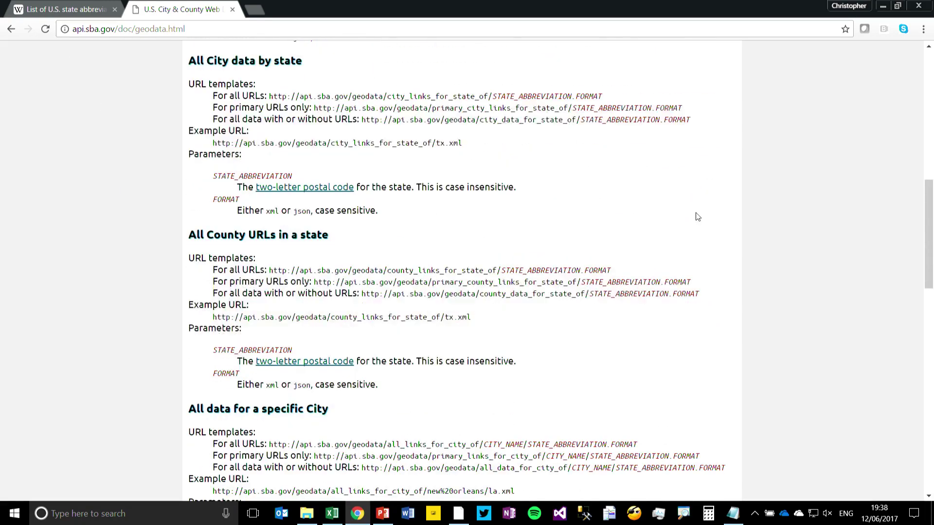
scroll(627, 234, "down", 3)
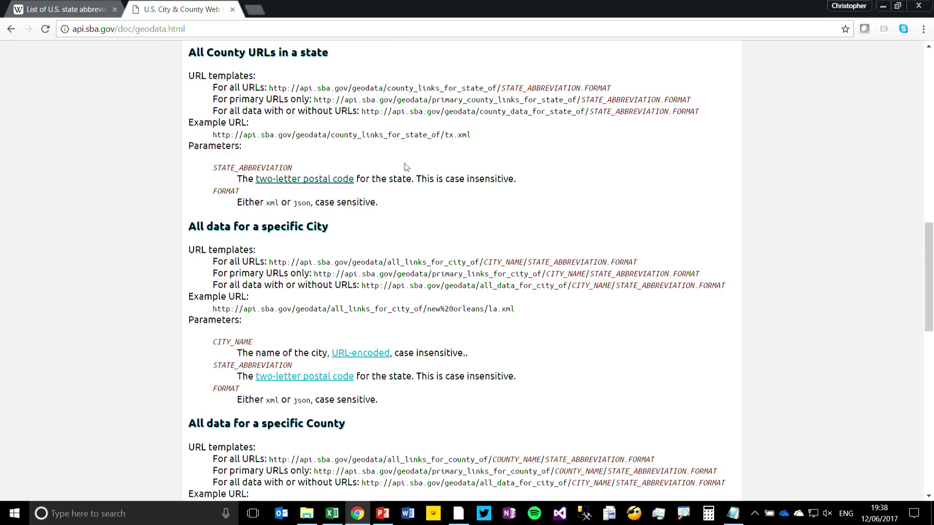
scroll(481, 219, "down", 1)
scroll(481, 218, "down", 6)
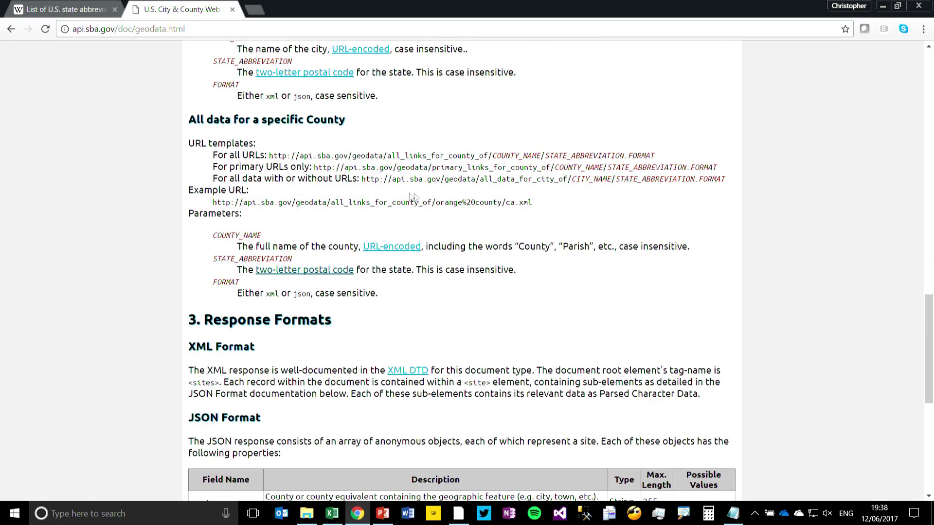
left_click_drag(539, 202, 212, 204)
key("ctrl+c")
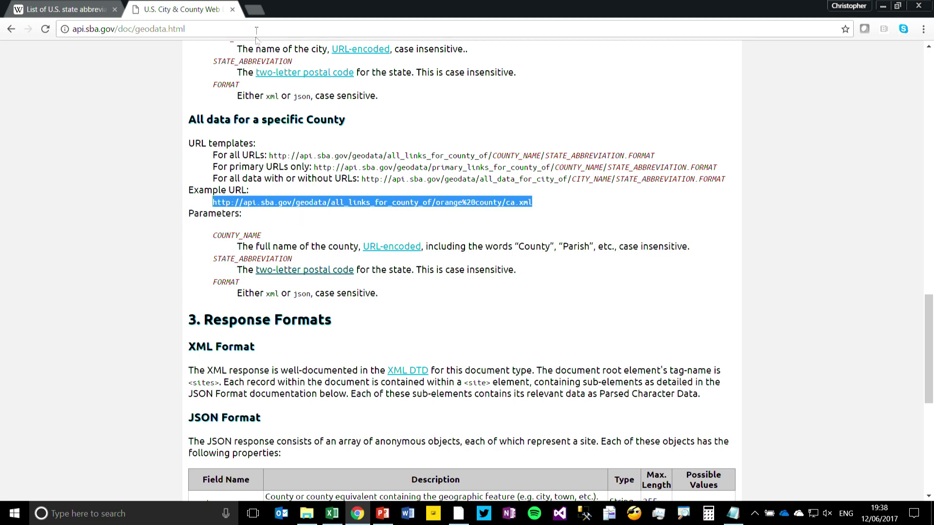
Step: Open the copied Orange County URL in a new browser tab and examine the place names and coordinates in the XML
left_click(258, 9)
key("ctrl+v")
key("Return")
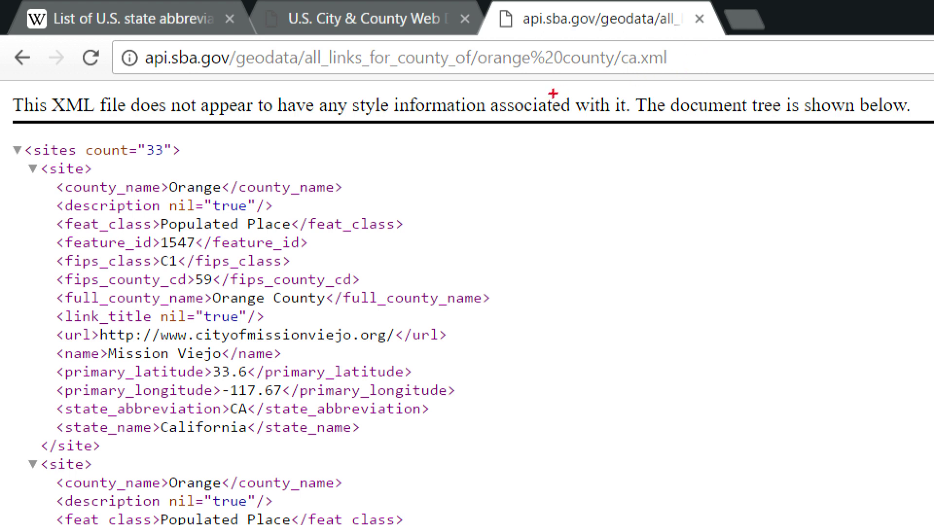
left_click_drag(480, 82, 636, 73)
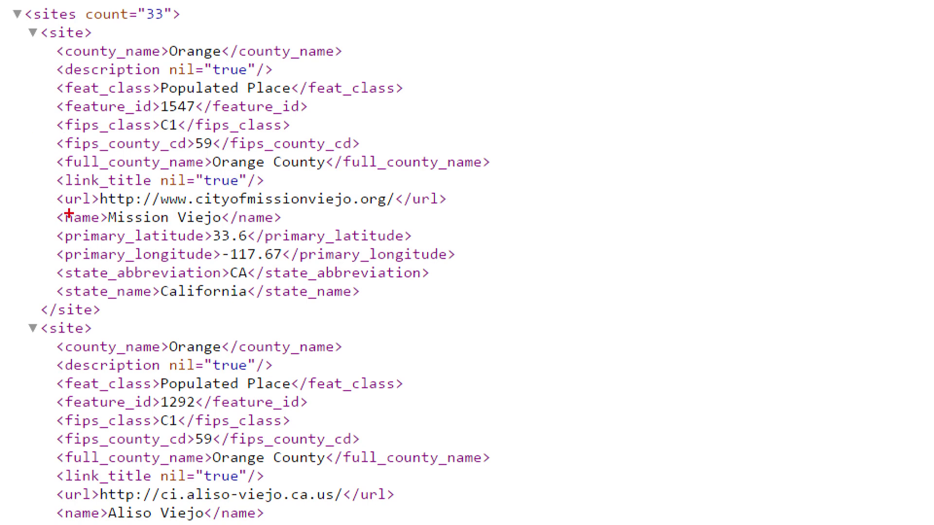
left_click_drag(197, 227, 213, 273)
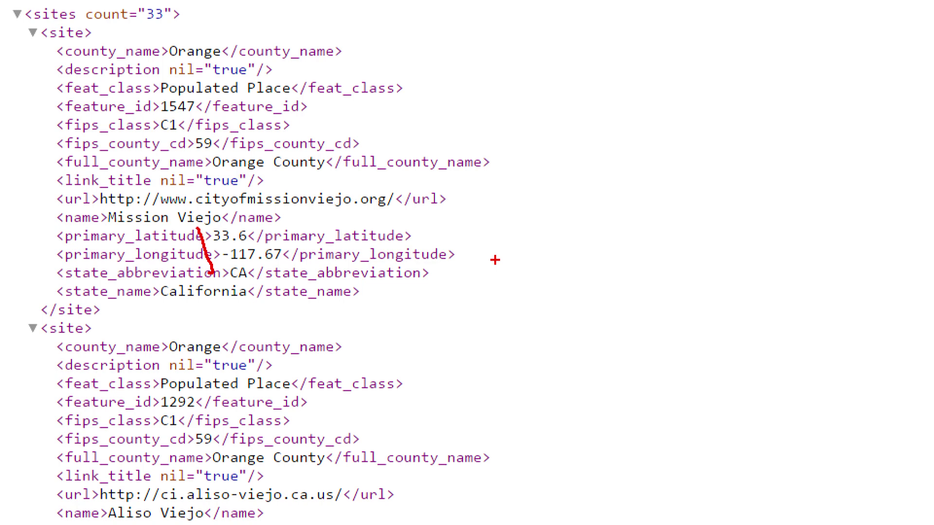
Step: Copy the Orange County XML page's URL and switch to the Query Editor of Power BI Desktop
left_click(349, 32)
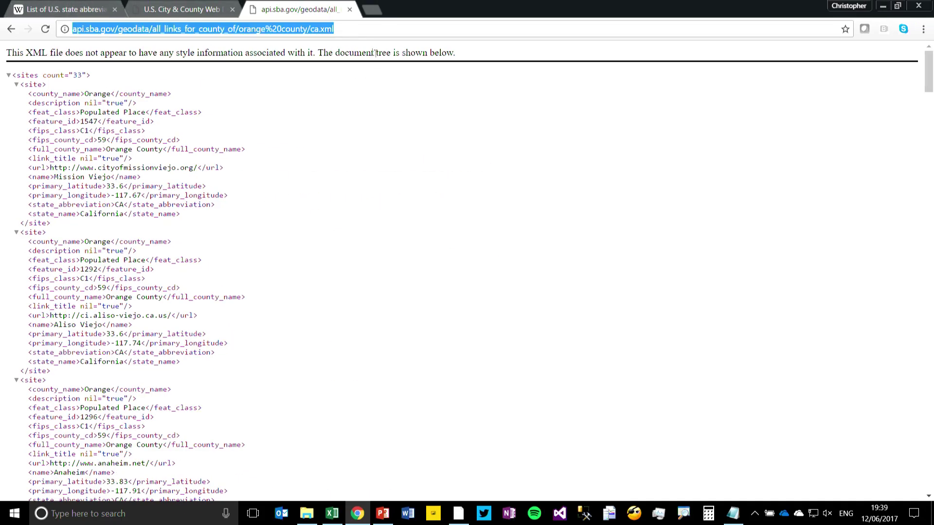
left_click(457, 513)
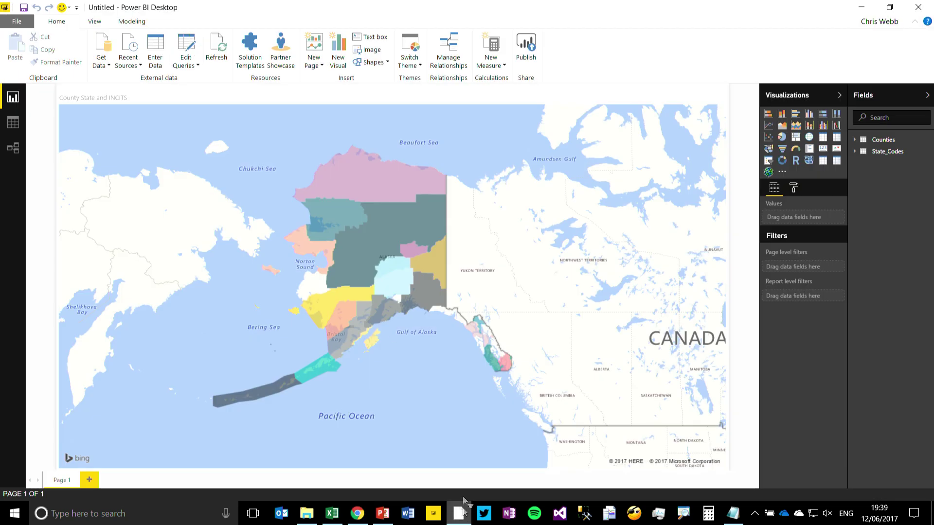
left_click(186, 45)
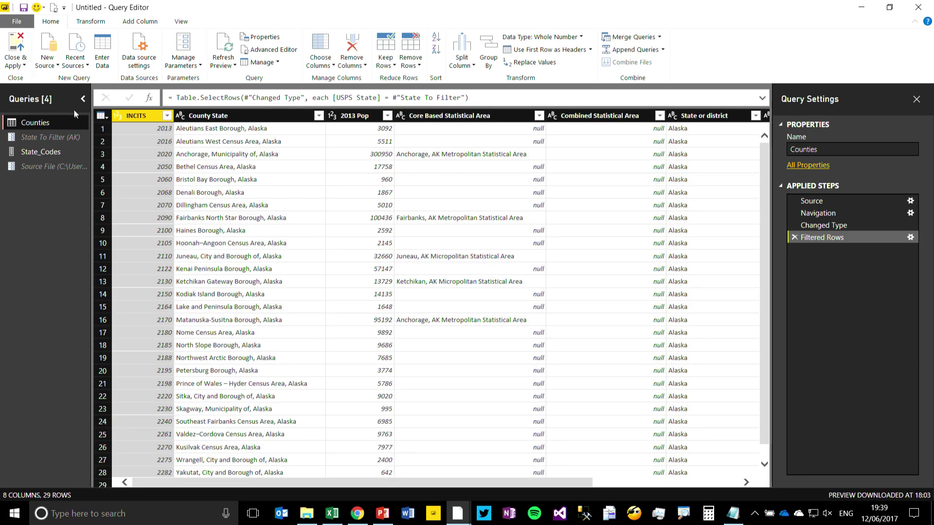
left_click(47, 49)
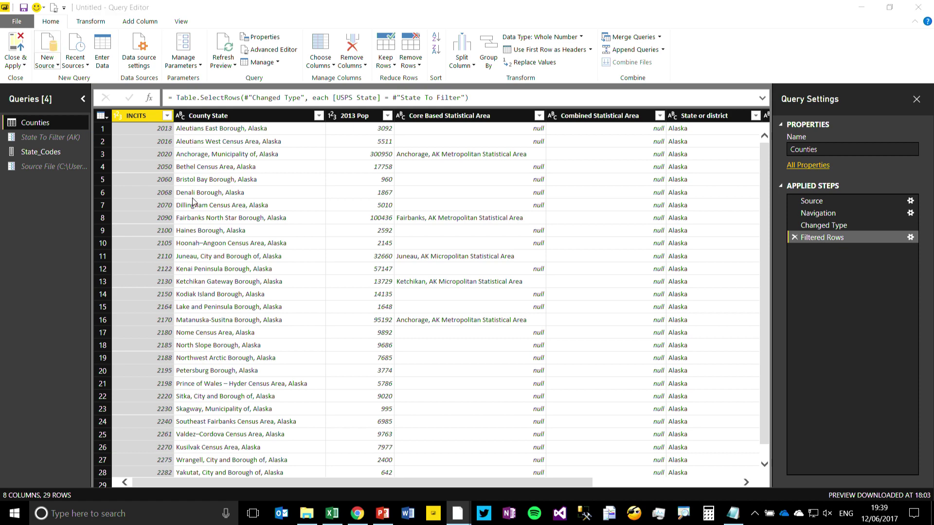
left_click(312, 214)
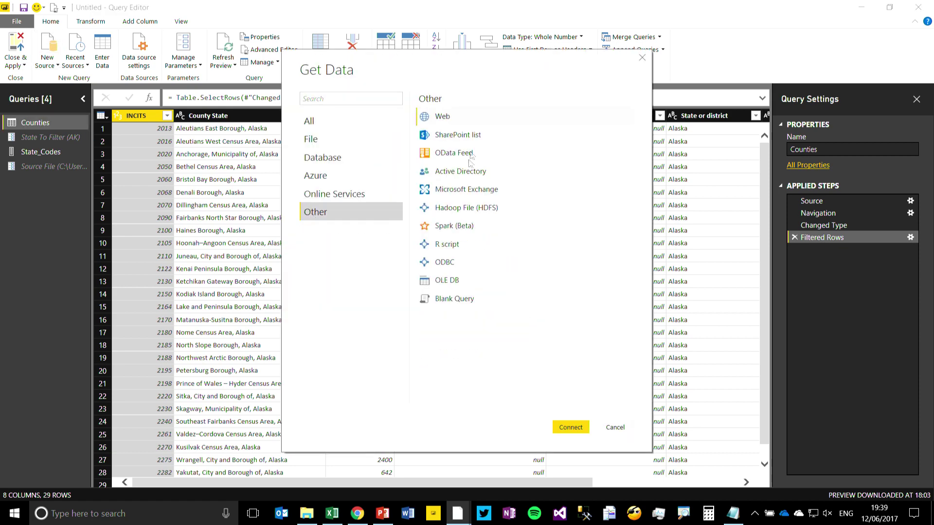
left_click(449, 121)
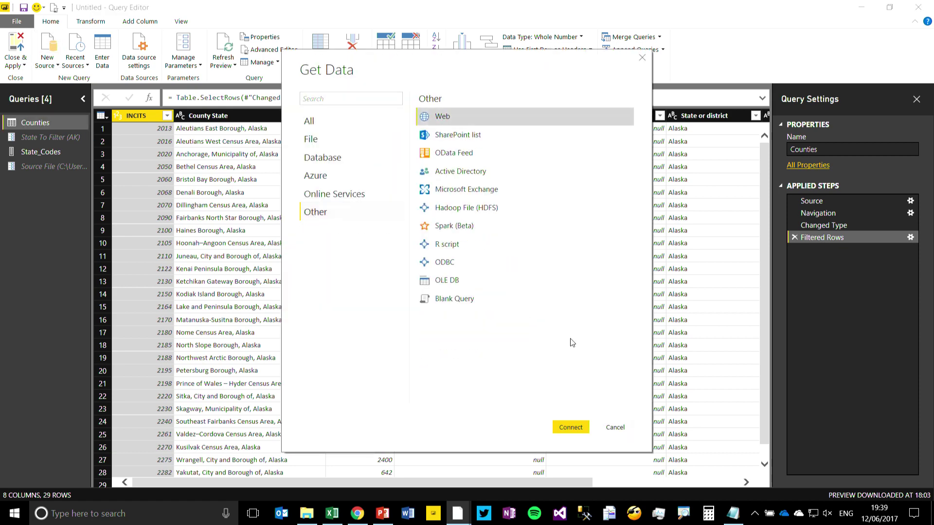
left_click(571, 428)
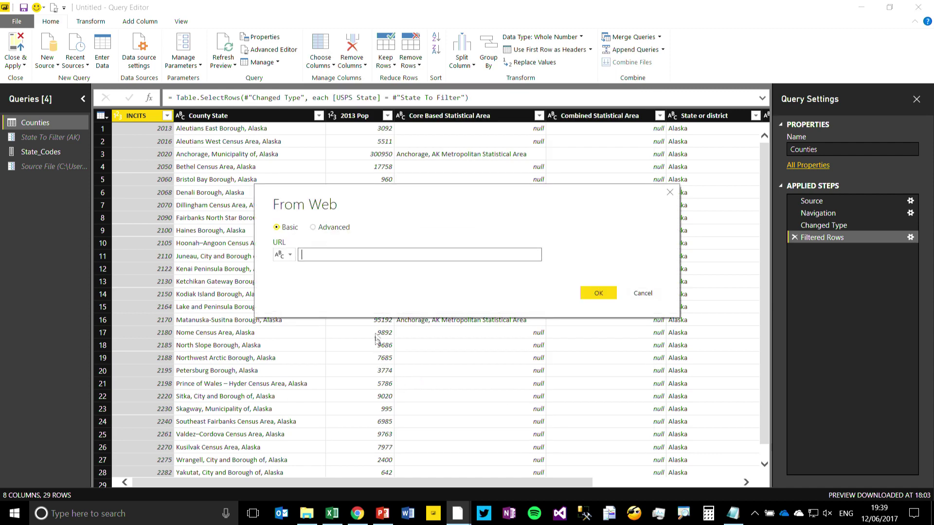
type("http://api.sba.gov/geodata/all_links_for_county_of/orange%20county/ca.xml")
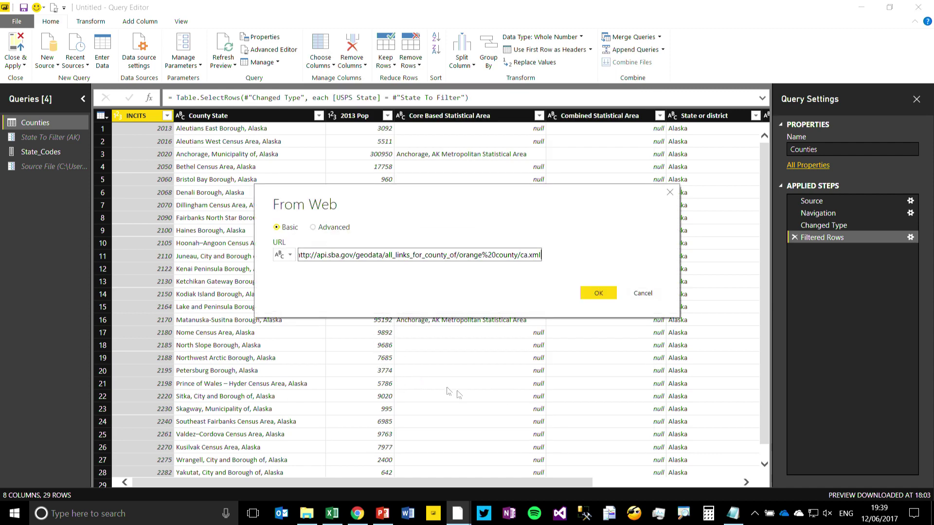
left_click(598, 294)
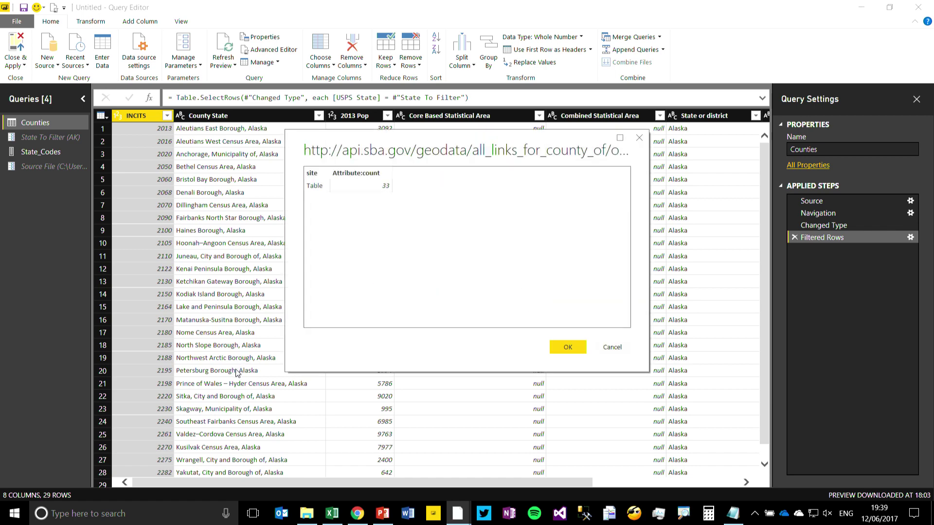
left_click(567, 347)
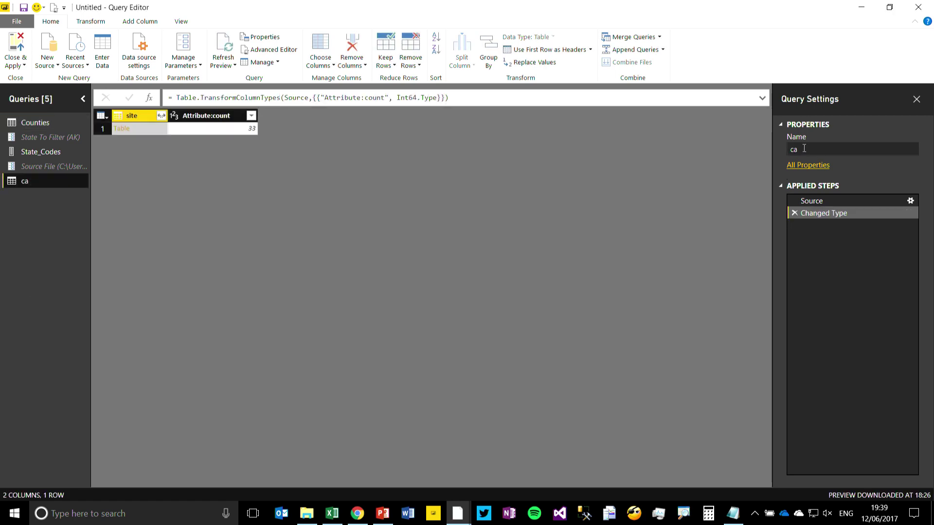
Step: Rename the new web query as Cities Demo
left_click(804, 149)
type("Cities Demo")
key("Return")
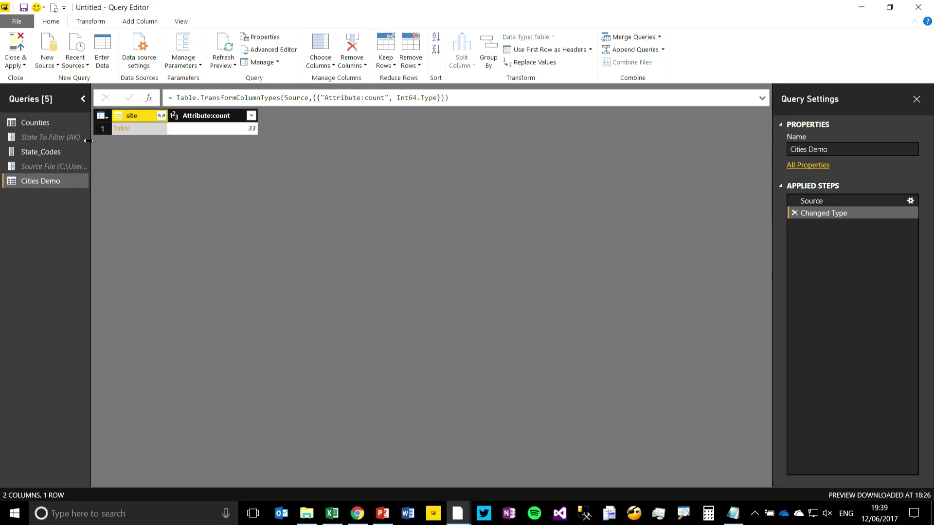
Step: Drill into the nested site table of Cities Demo and examine its name, latitude and longitude columns
left_click(117, 133)
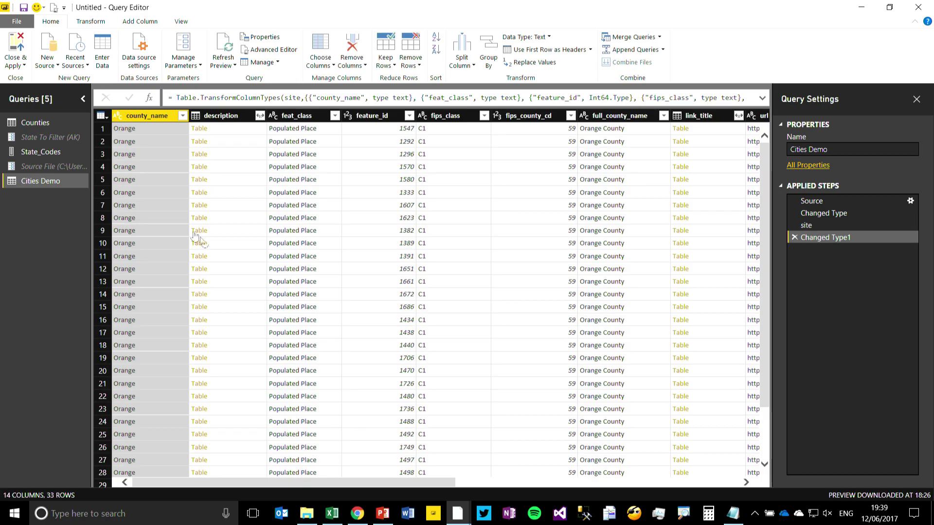
left_click_drag(408, 481, 623, 480)
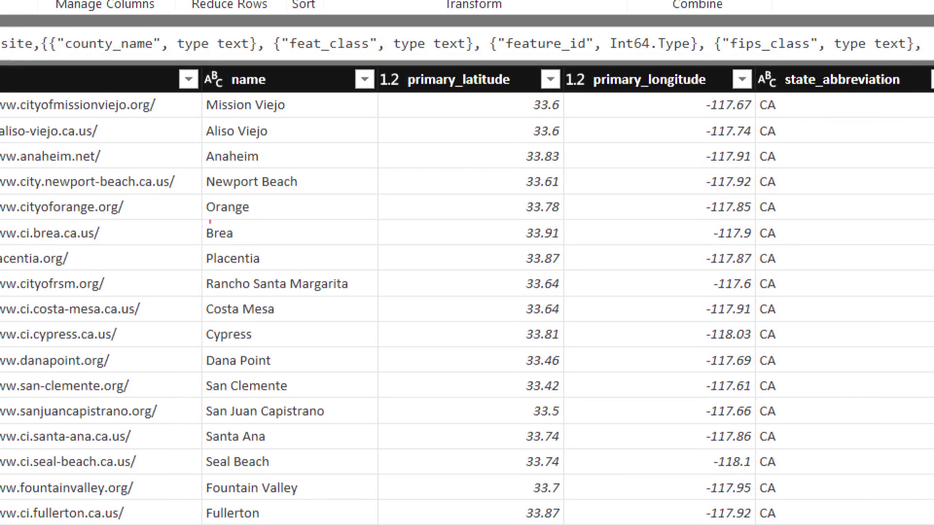
left_click_drag(189, 104, 194, 360)
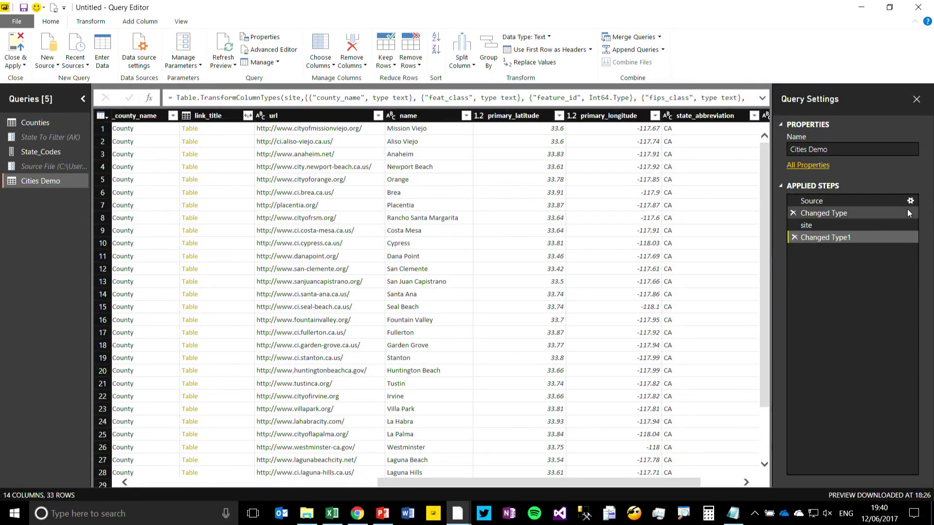
Step: Open the Source step's settings in Cities Demo and copy its URL
left_click(909, 202)
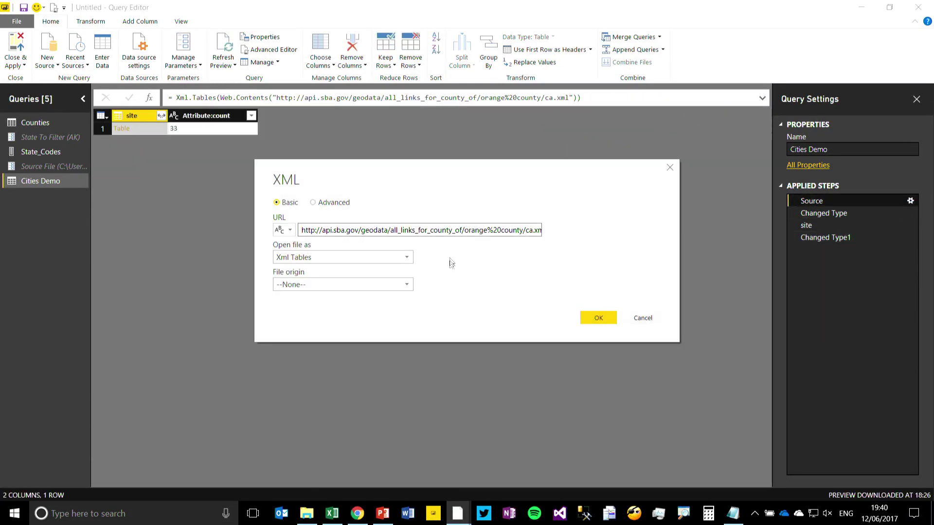
left_click(460, 230)
key("ctrl+a")
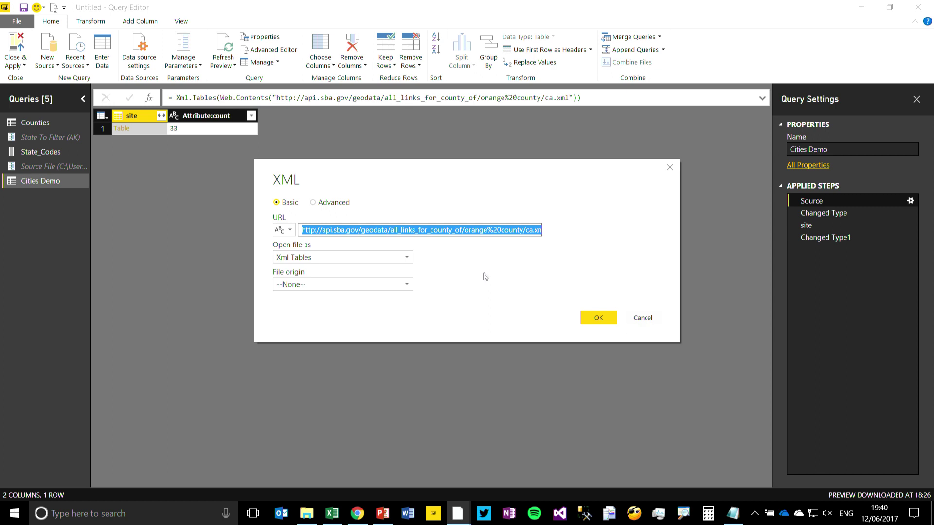
Step: Create a Text parameter named Source URL with the copied URL as current value and use it as the query's source URL
left_click(291, 230)
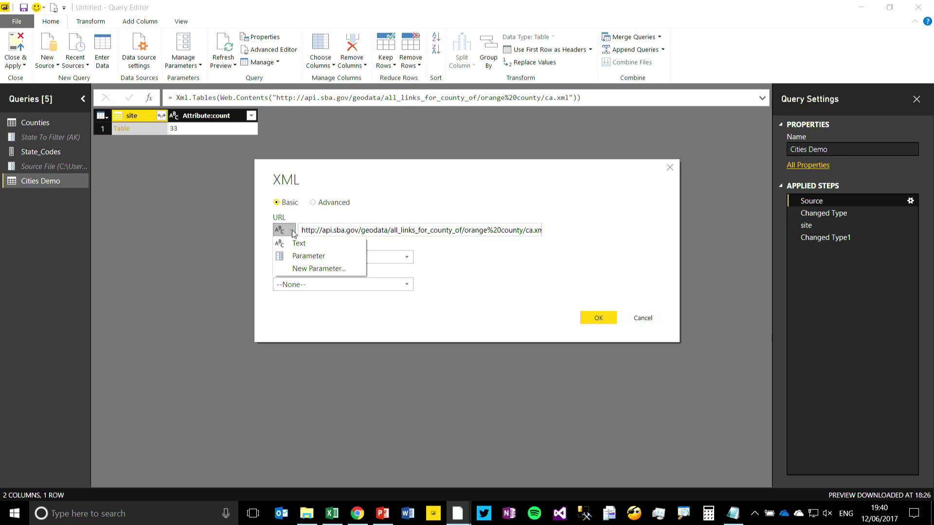
left_click(316, 269)
double_click(495, 111)
type("Source URL")
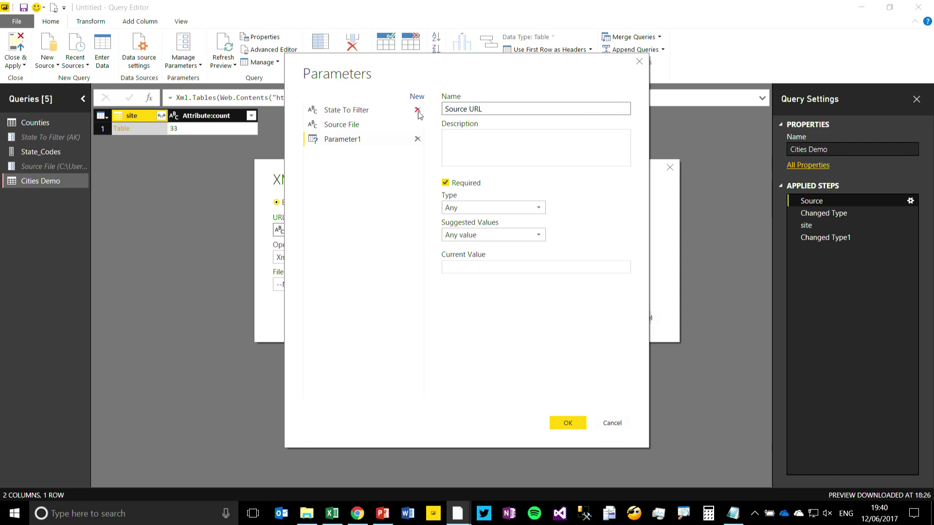
left_click(492, 208)
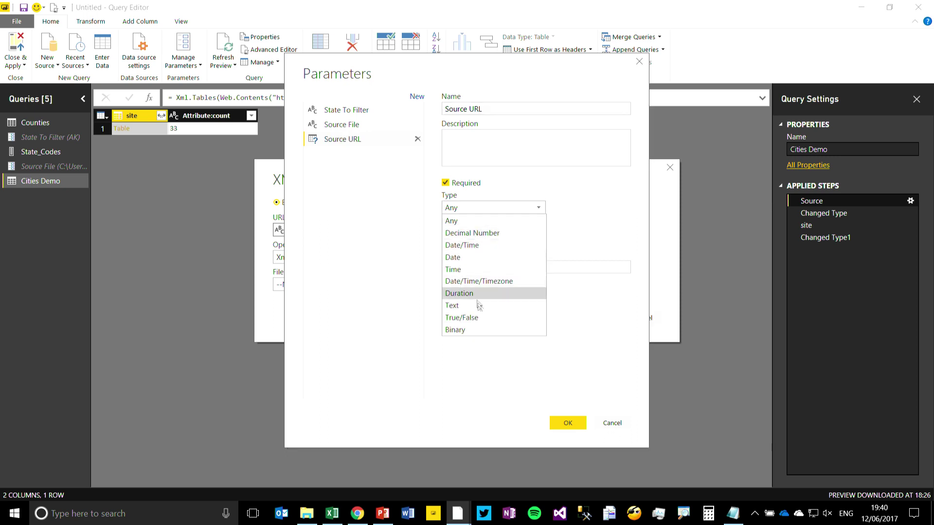
left_click(452, 305)
left_click(461, 270)
key("ctrl+v")
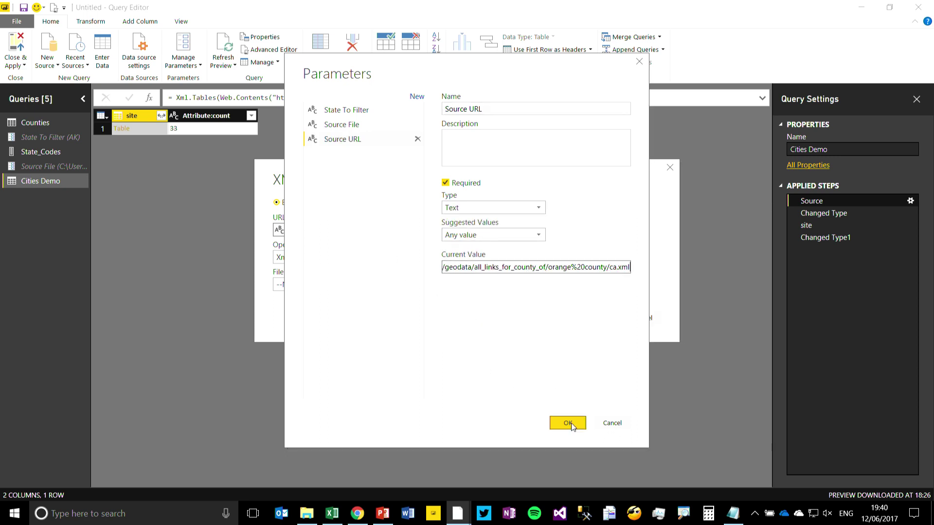
left_click(568, 423)
left_click(591, 317)
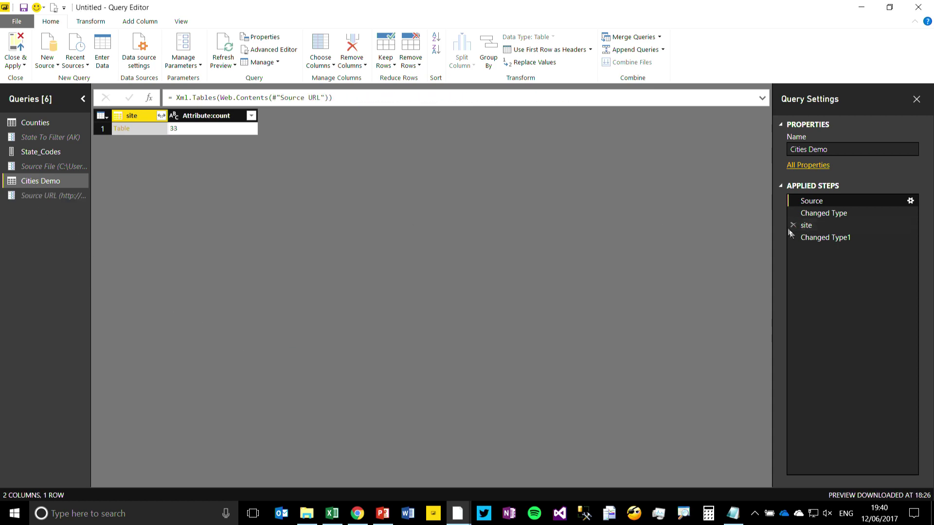
Step: Return to the Changed Type1 step and create a function named GetCities from the Cities Demo query
left_click(827, 238)
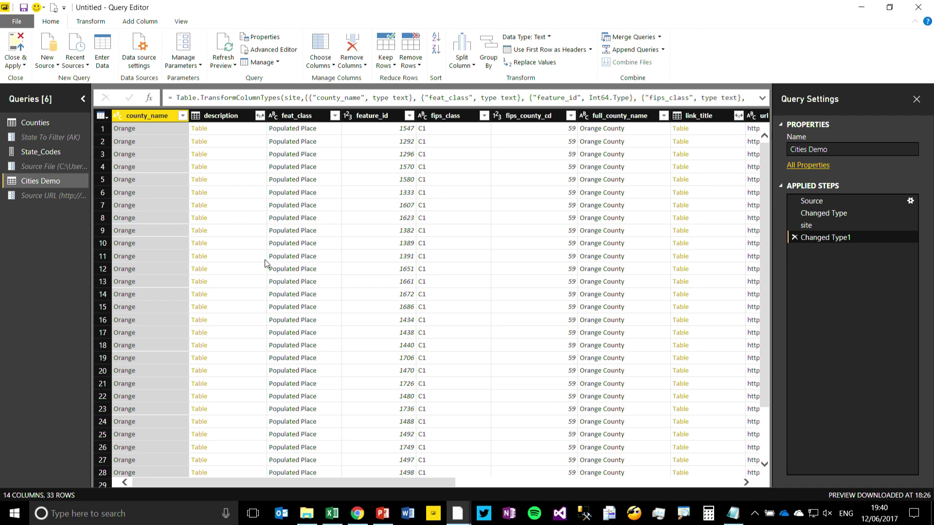
right_click(30, 182)
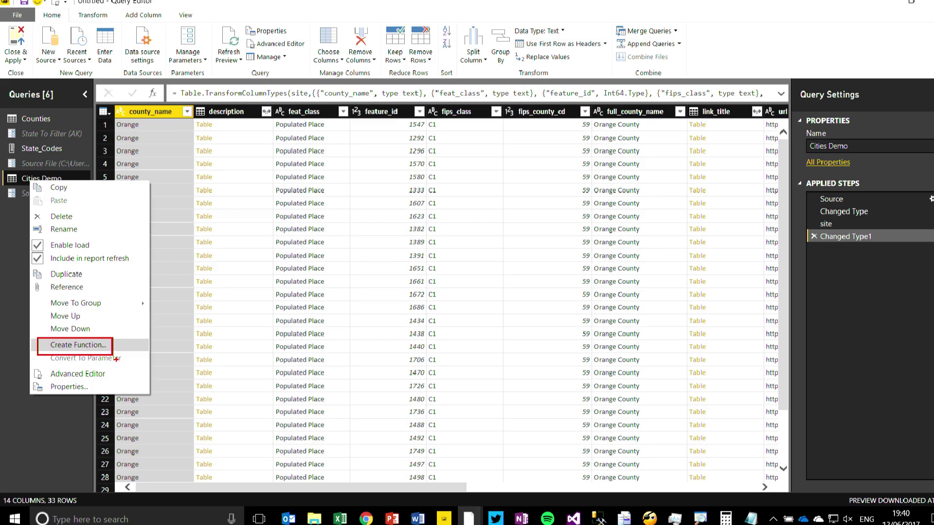
key("Escape")
right_click(61, 90)
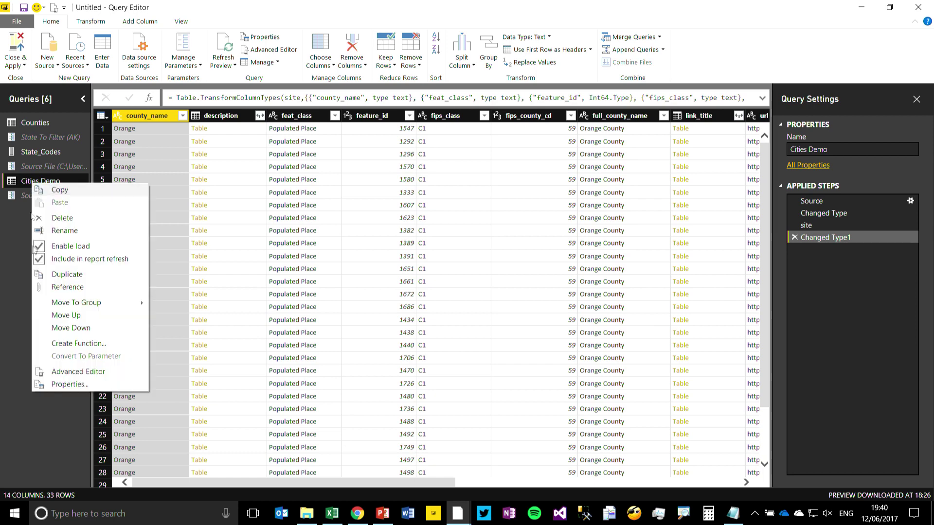
left_click(78, 344)
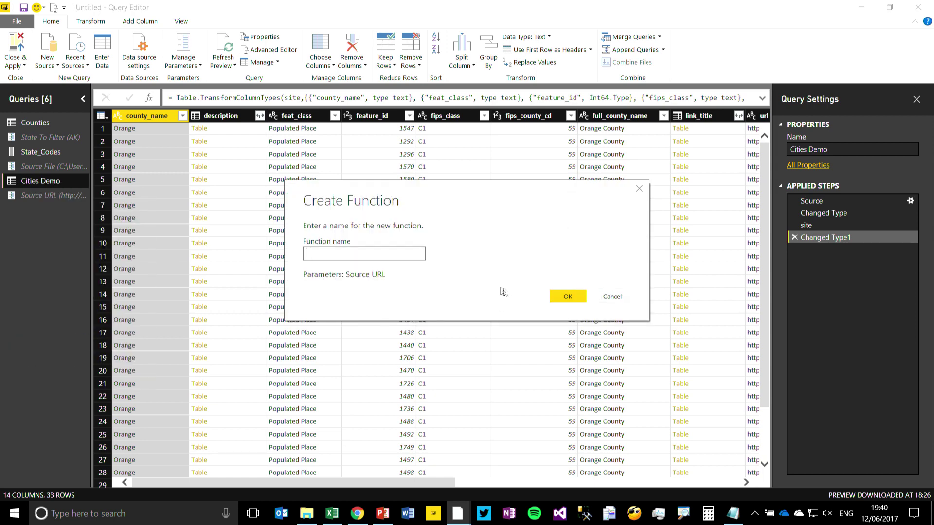
type("GetCities")
key("Return")
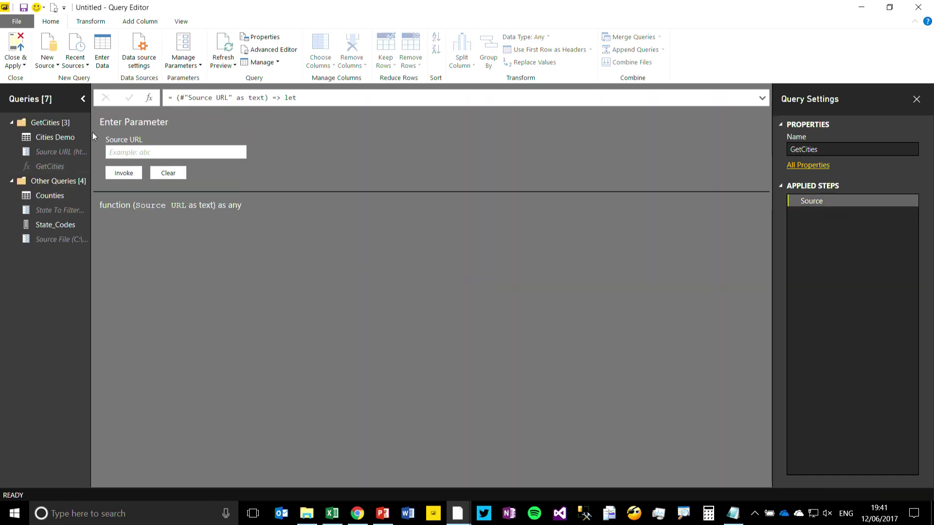
Step: Widen the query list and examine the Cities Demo query, the Source URL parameter and the GetCities function
left_click_drag(90, 134, 172, 134)
left_click(48, 138)
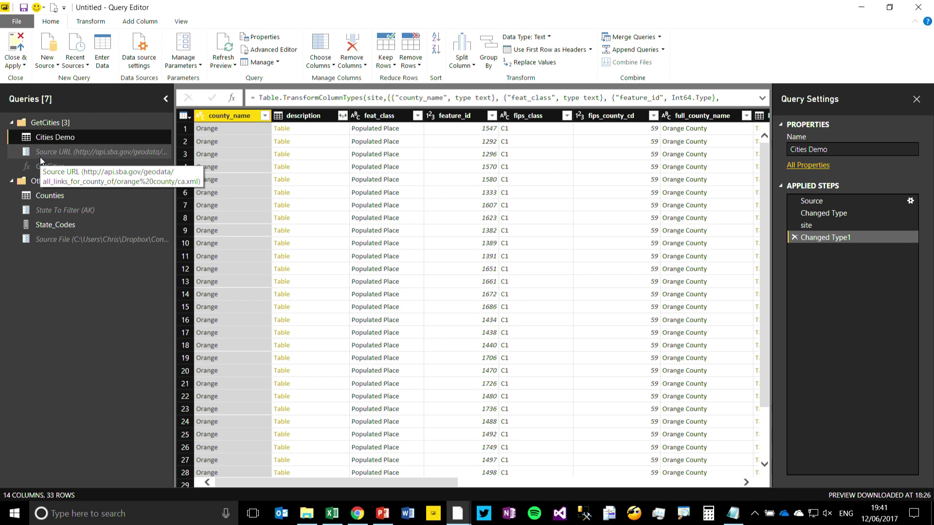
left_click(39, 153)
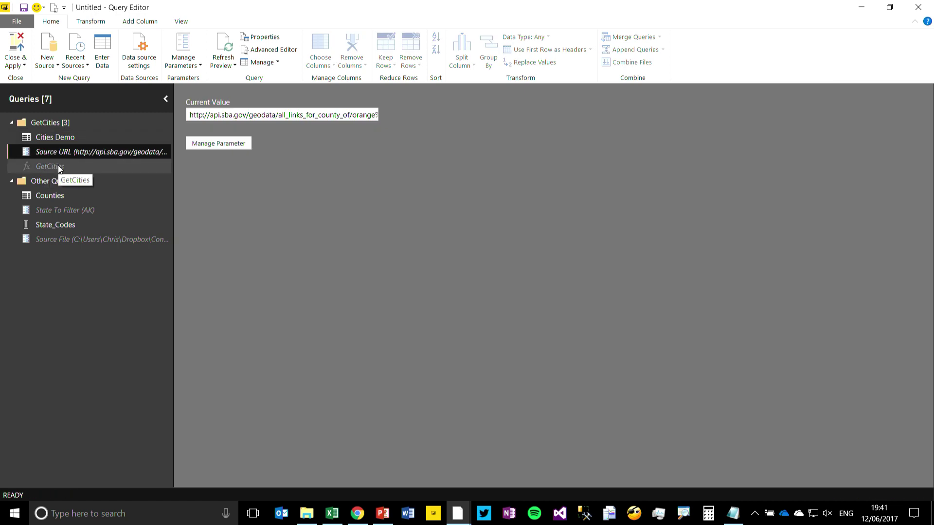
left_click(43, 167)
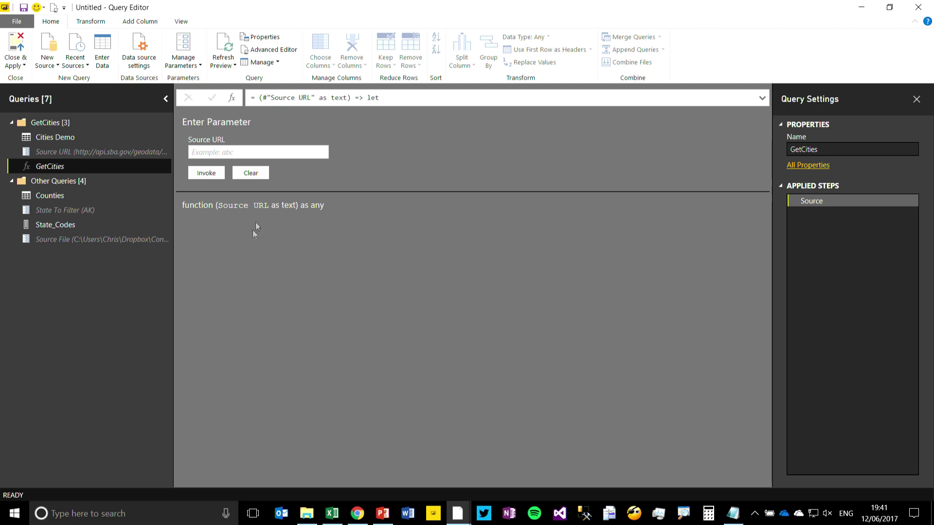
Step: Copy the king%20county/wa.xml URL from Resources.txt in Notepad and invoke GetCities in the Query Editor with it as Source URL
left_click(733, 513)
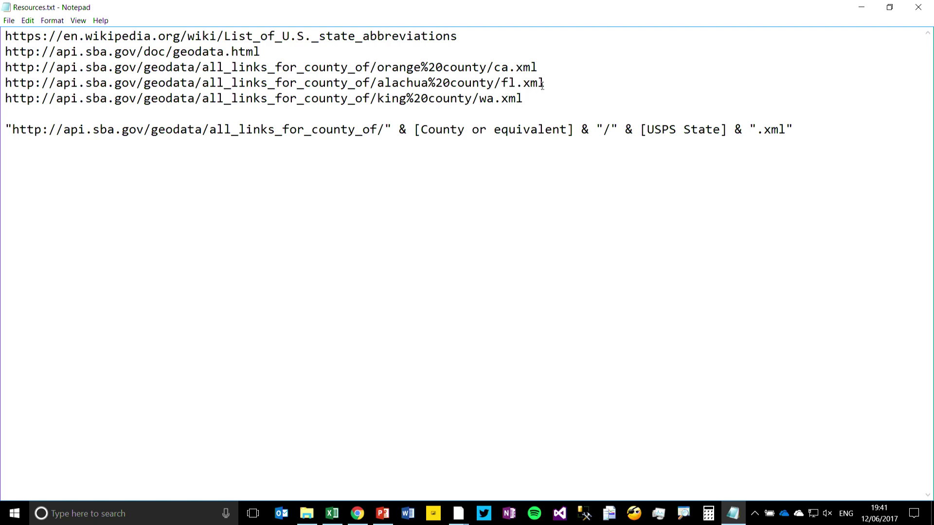
left_click_drag(531, 101, 5, 99)
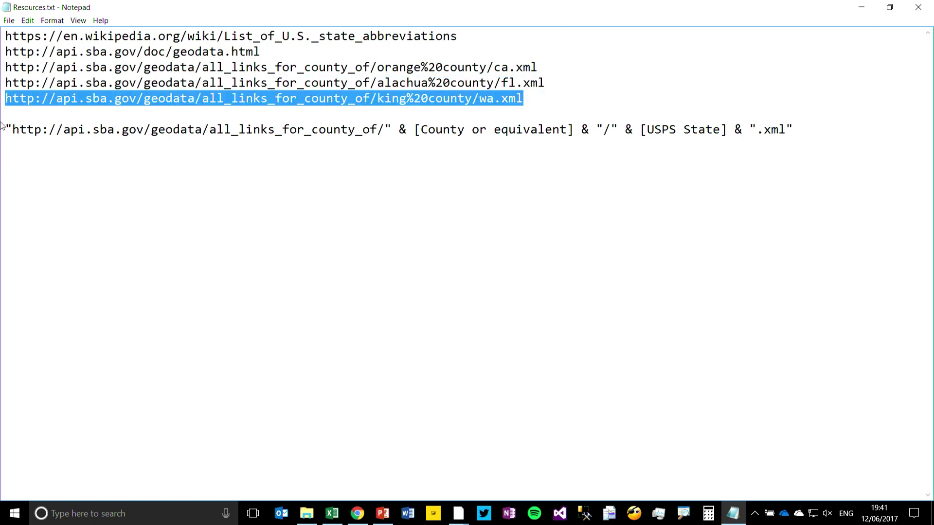
mouse_move(459, 513)
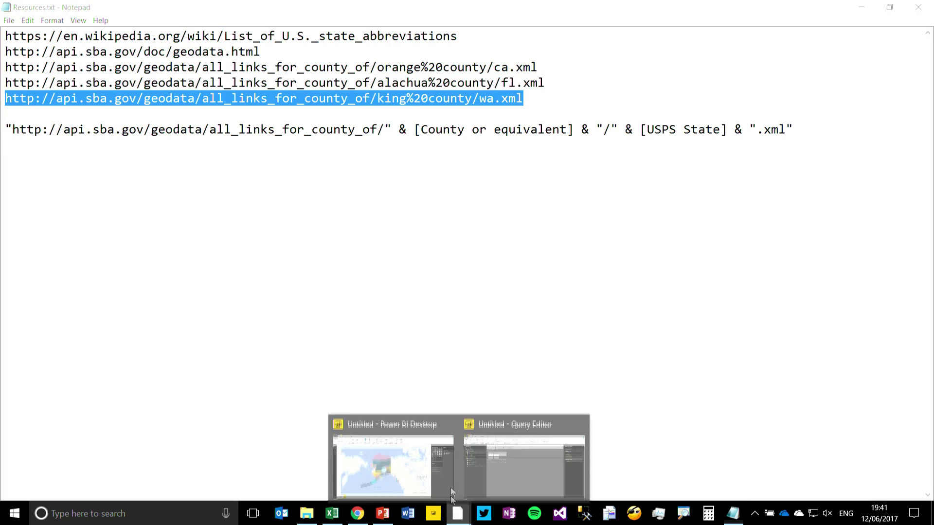
left_click(483, 443)
left_click(258, 153)
key("ctrl+v")
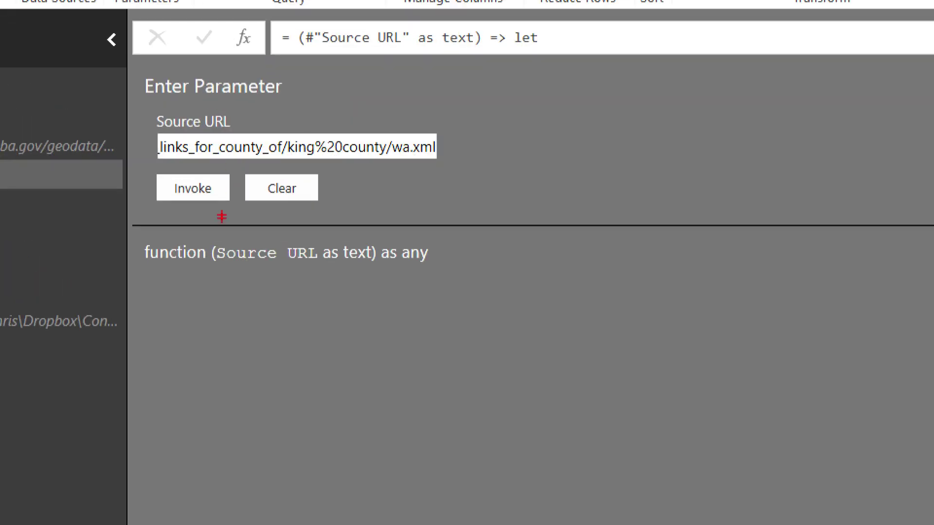
left_click_drag(142, 120, 148, 153)
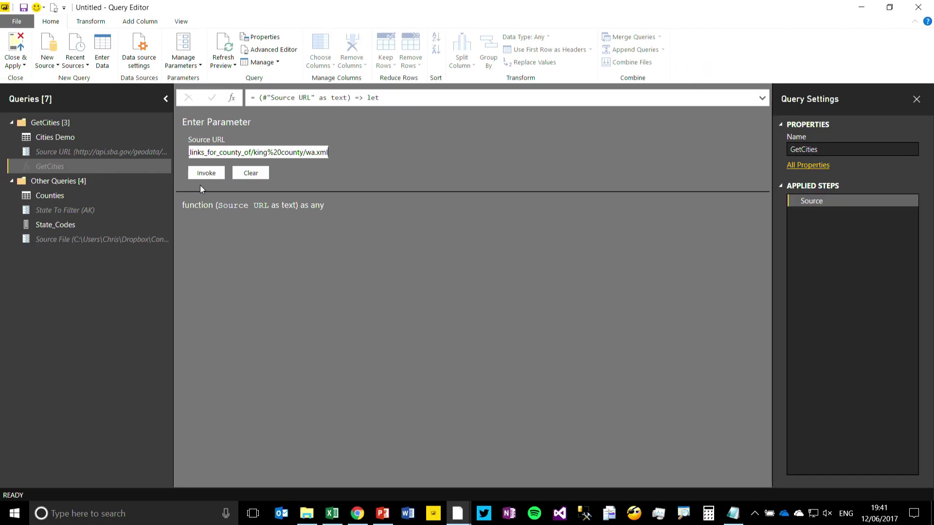
left_click(205, 173)
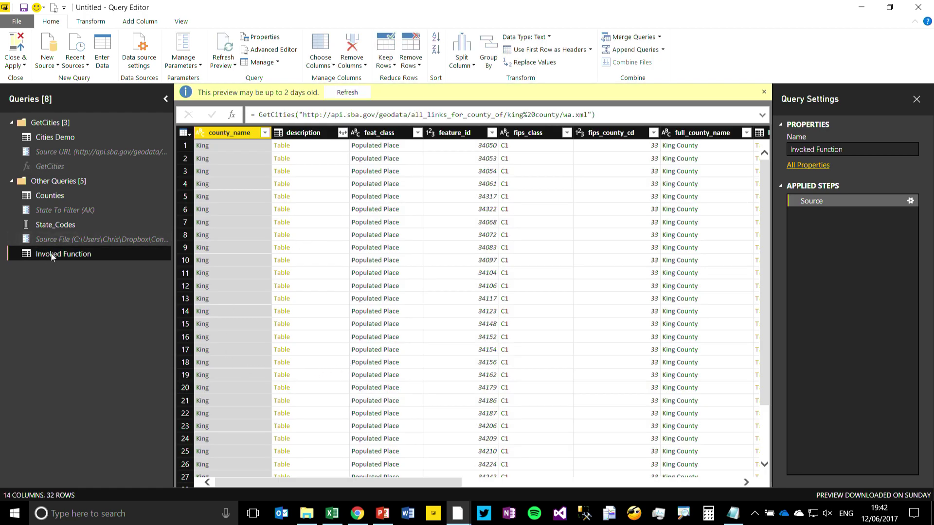
Step: Review the remaining columns of the Invoked Function query and delete that query
left_click_drag(448, 483, 599, 484)
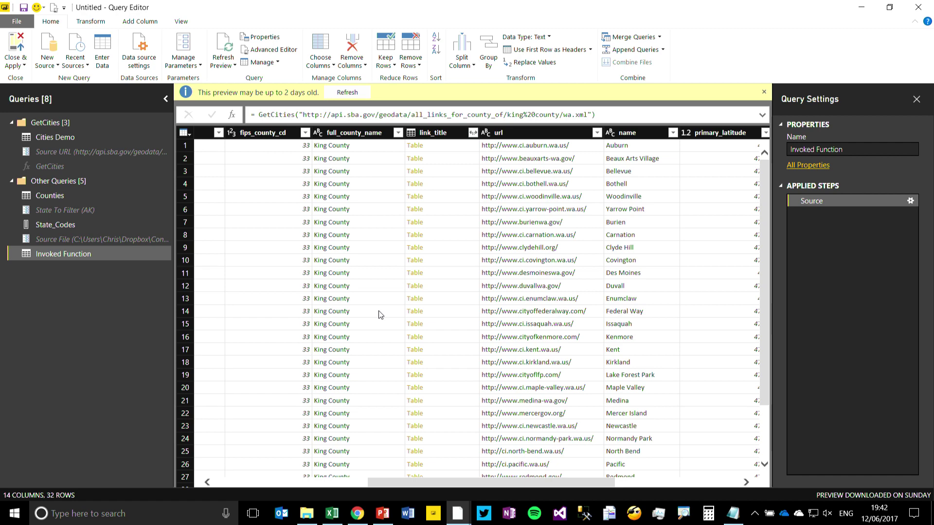
right_click(62, 254)
left_click(92, 288)
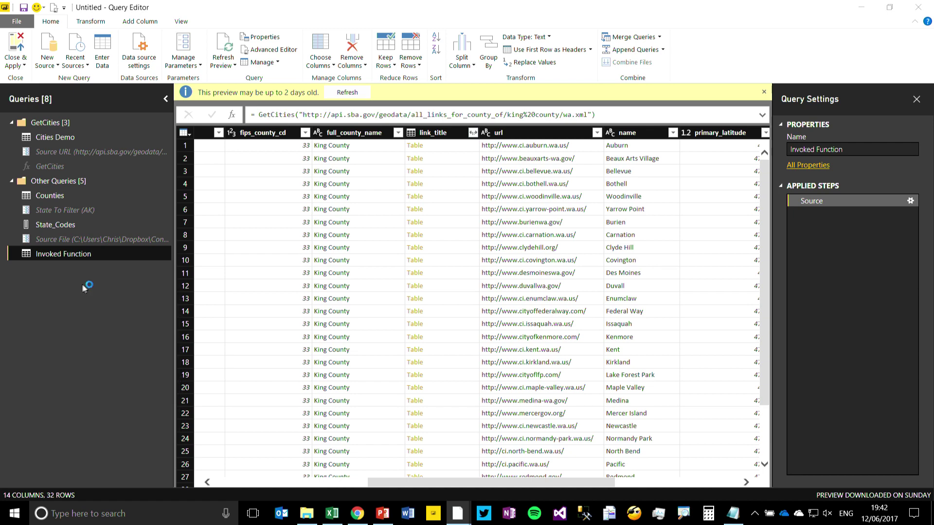
left_click(525, 275)
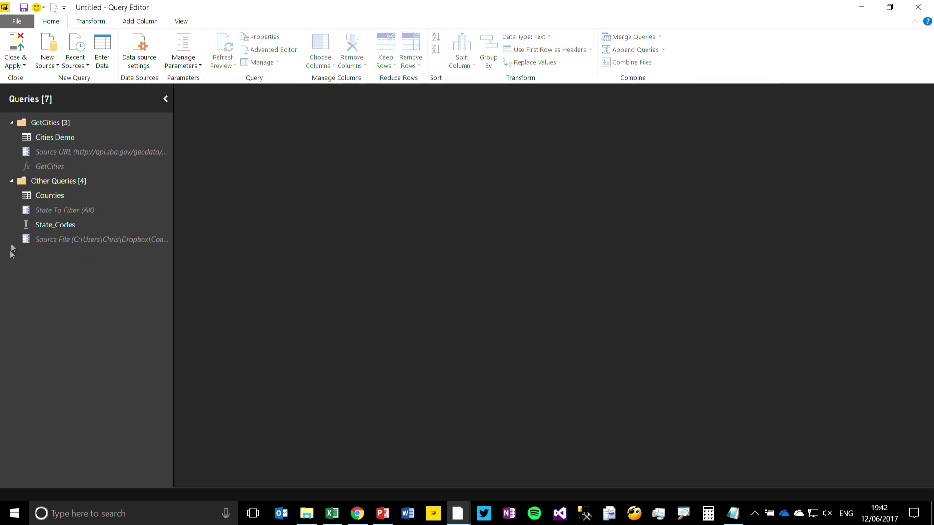
Step: Examine the GetCities function's M code in the Advanced Editor and leave it unmodified
left_click(50, 167)
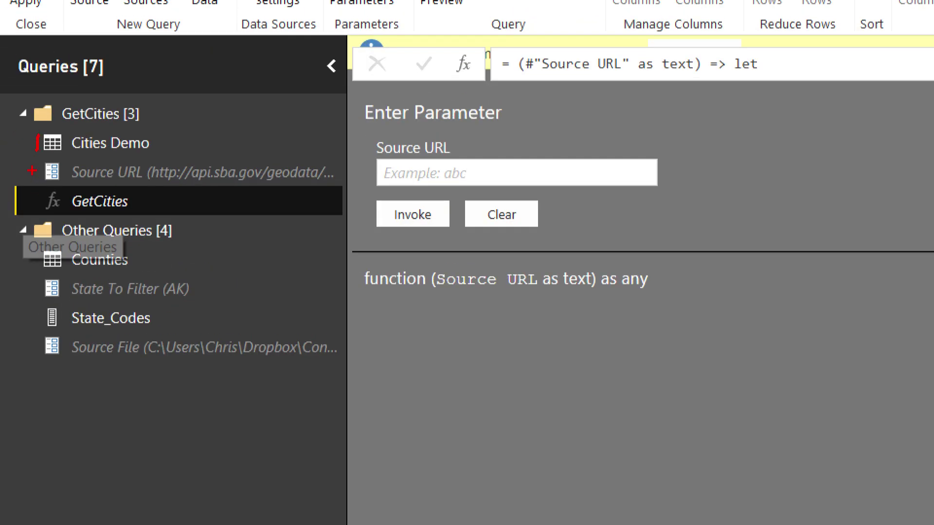
left_click_drag(31, 191, 33, 208)
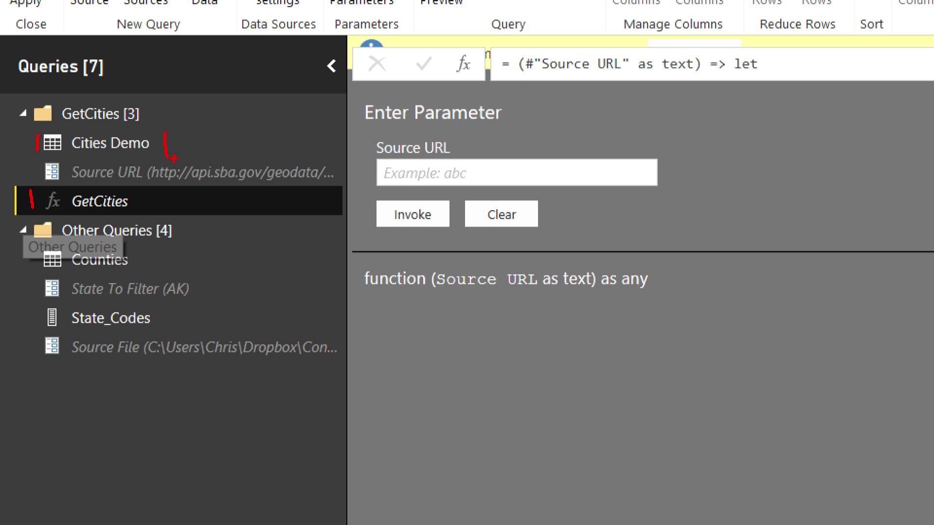
left_click_drag(23, 190, 29, 208)
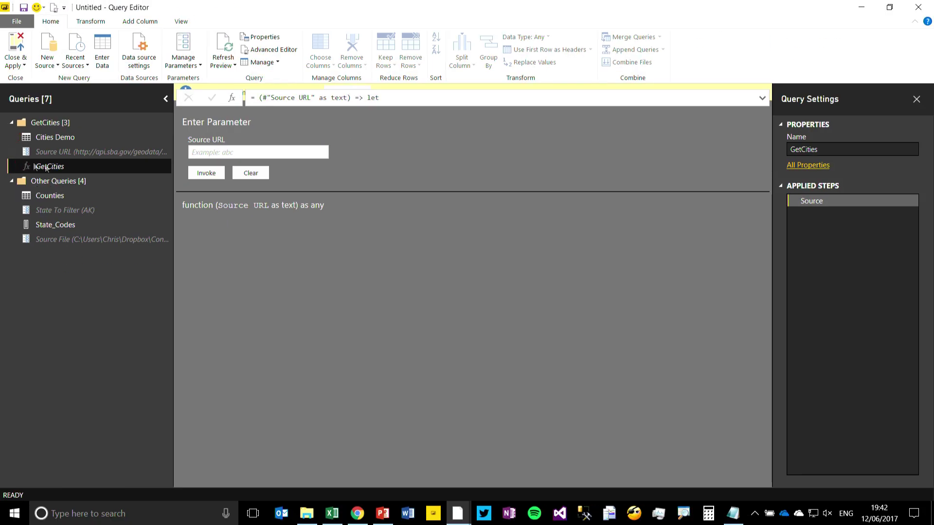
right_click(50, 169)
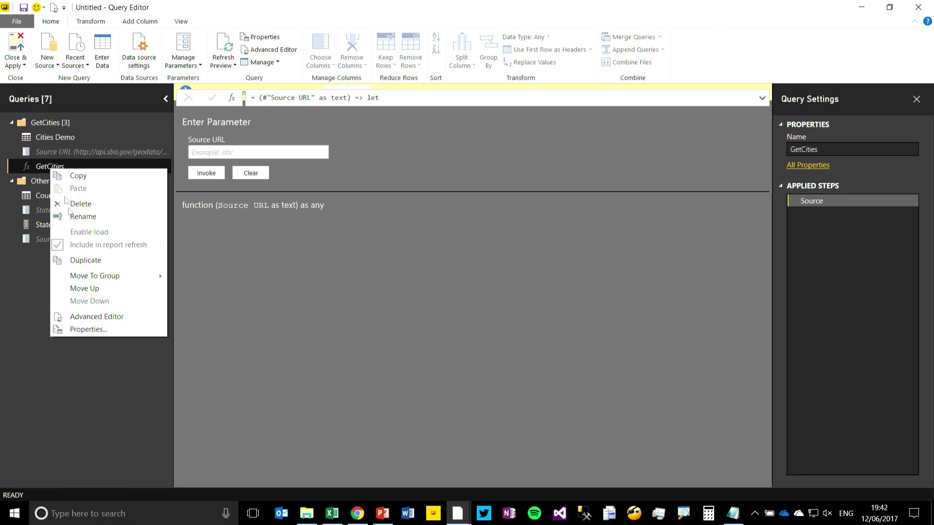
left_click(110, 315)
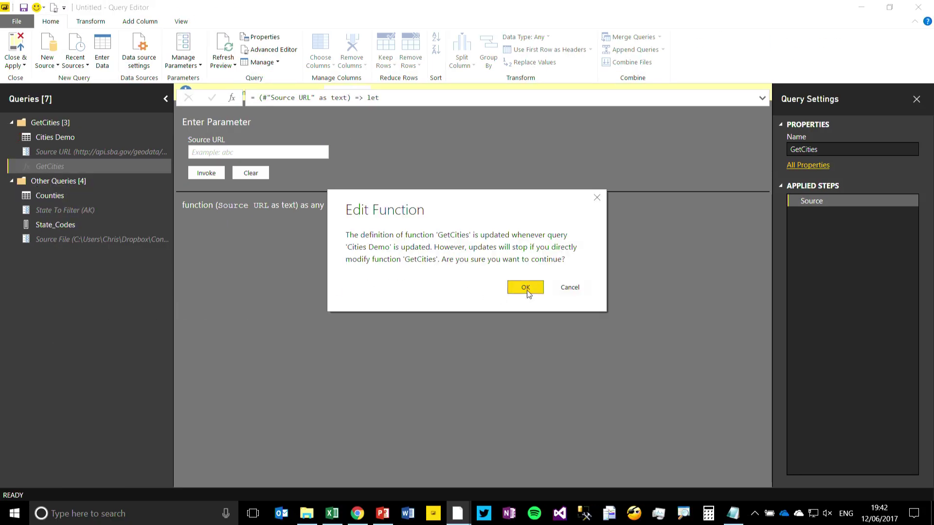
left_click(525, 288)
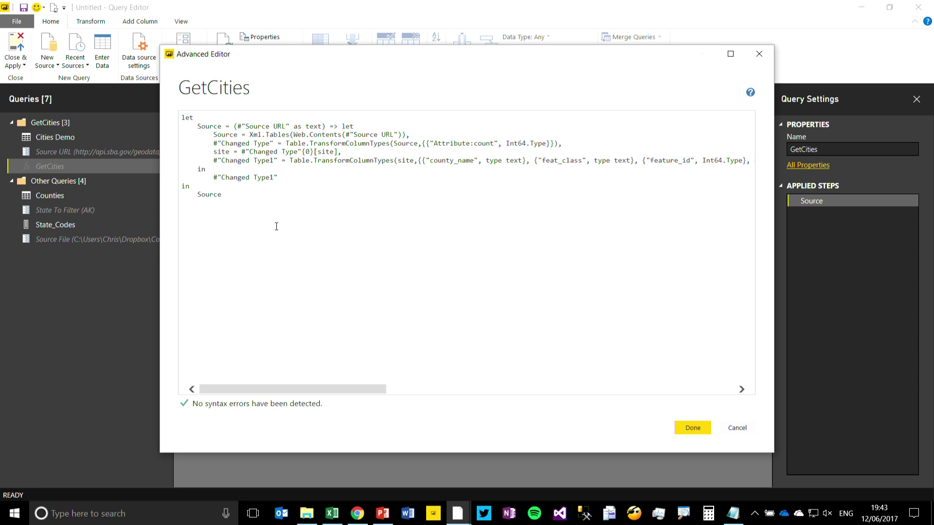
left_click(752, 432)
Step: Delete the Changed Type1, site and Changed Type steps from the Cities Demo query
left_click(59, 137)
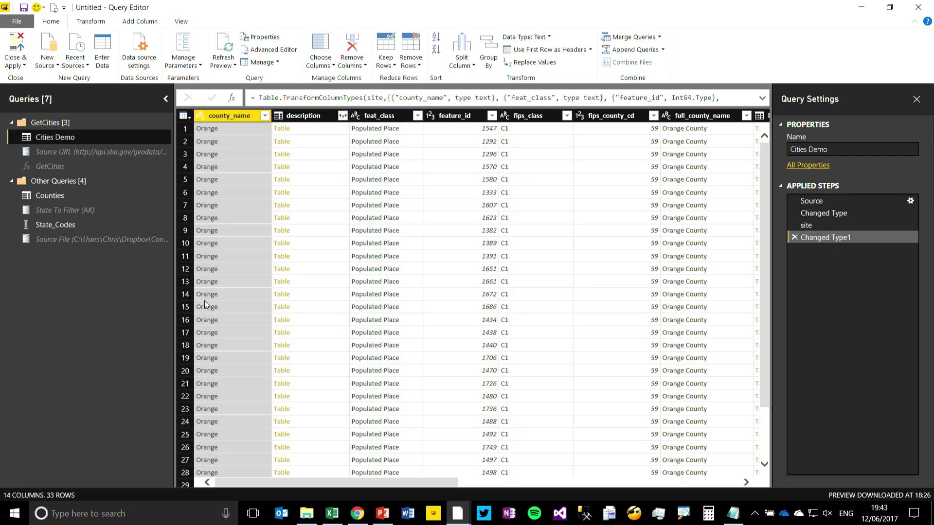
left_click(795, 238)
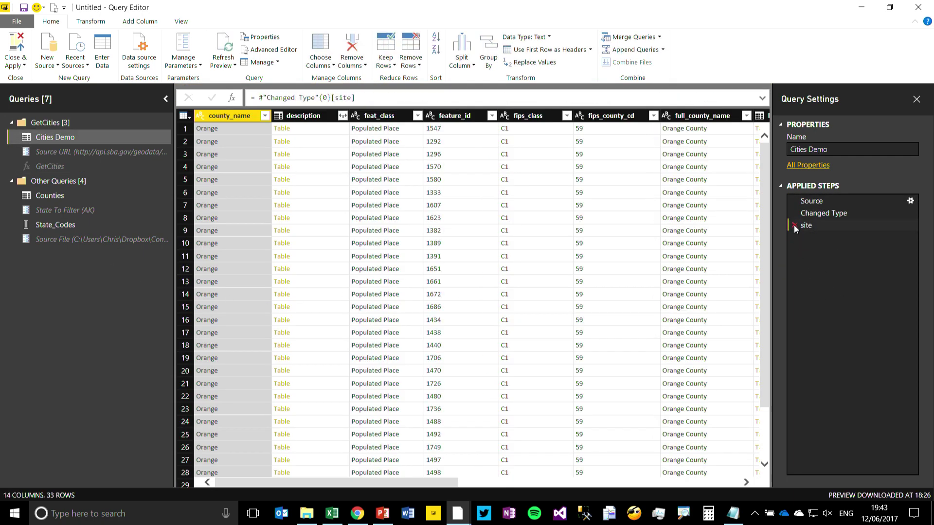
left_click(794, 225)
left_click(793, 213)
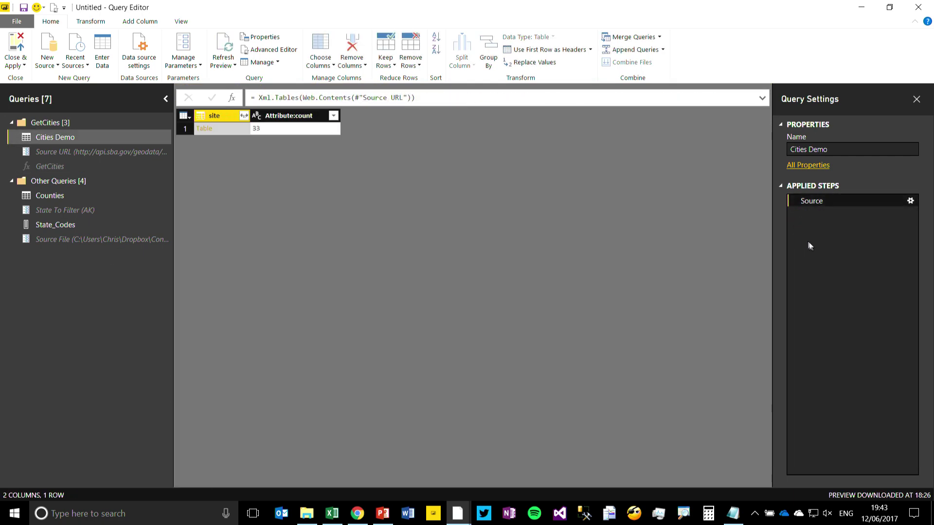
Step: Check the GetCities code again in the Advanced Editor against the shortened Cities Demo query, leaving the code unmodified
left_click(49, 166)
right_click(50, 165)
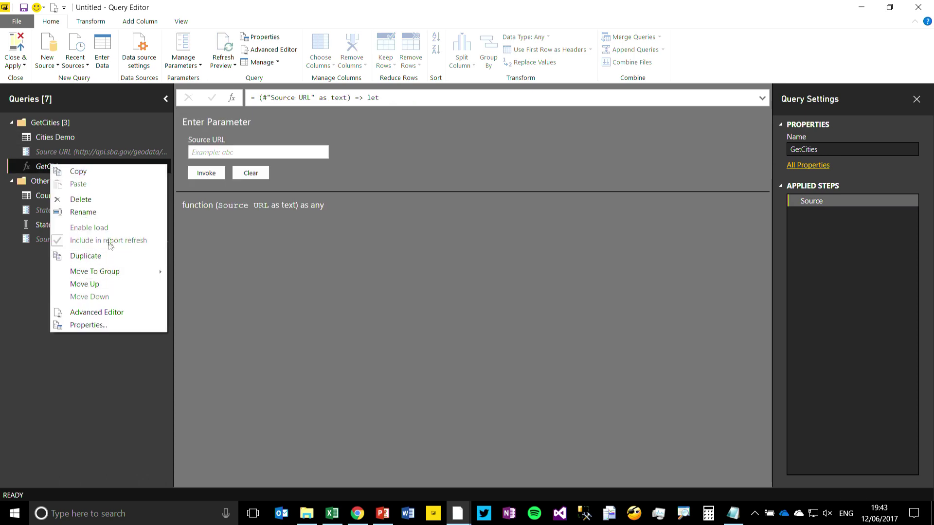
left_click(115, 311)
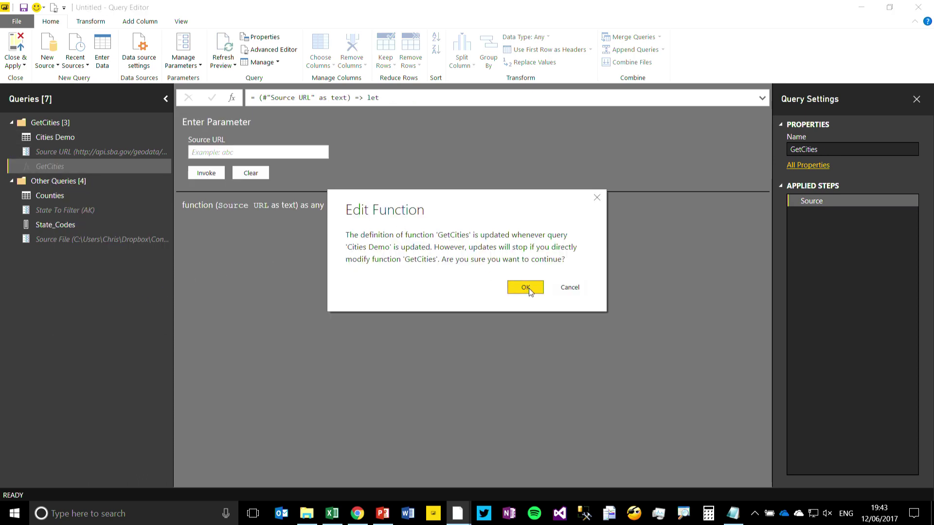
left_click(527, 287)
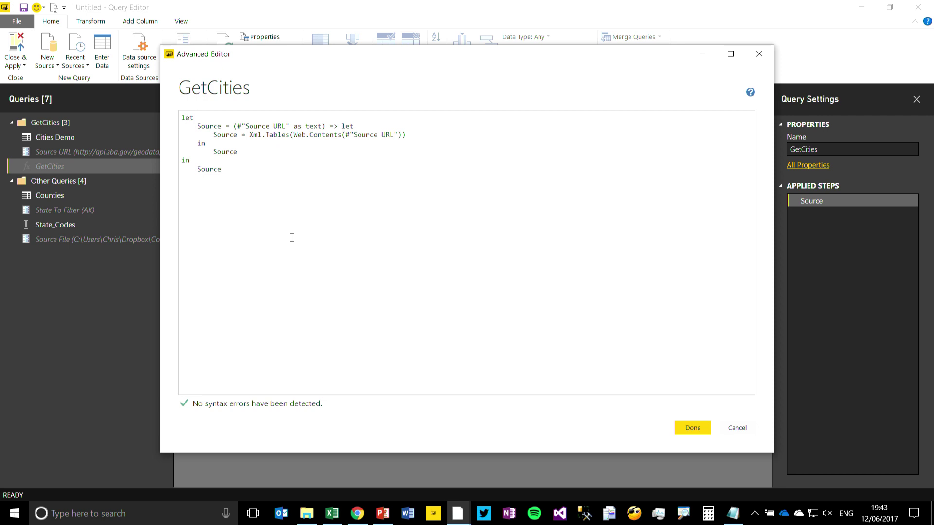
left_click(743, 429)
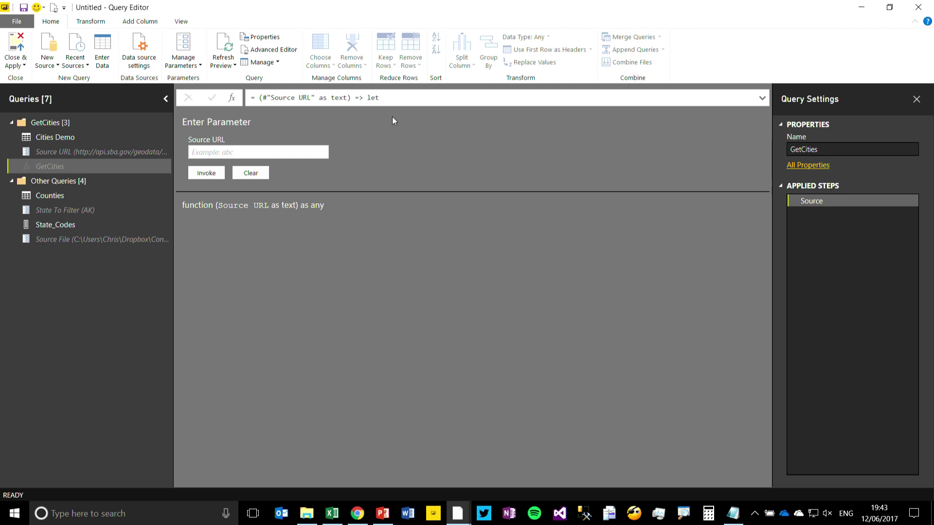
Step: Create a reference to the Counties query and name it Cities
left_click(48, 195)
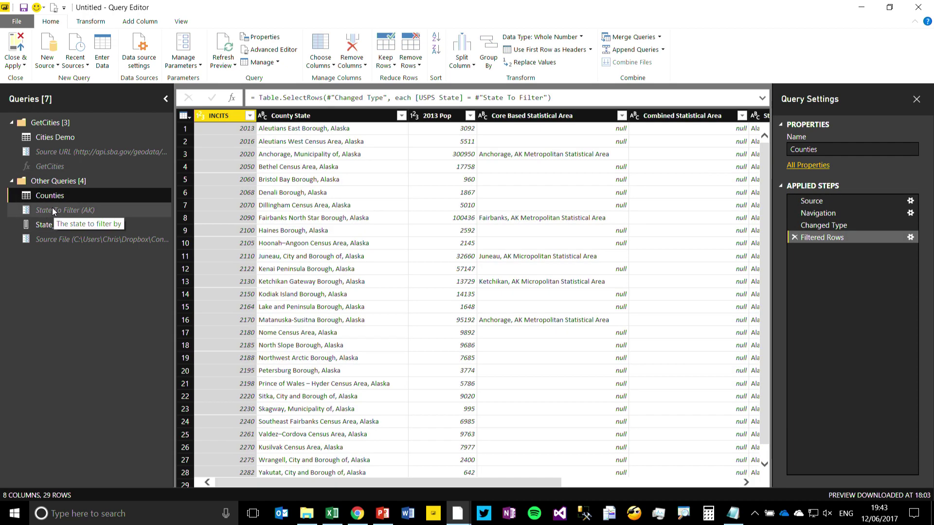
right_click(49, 196)
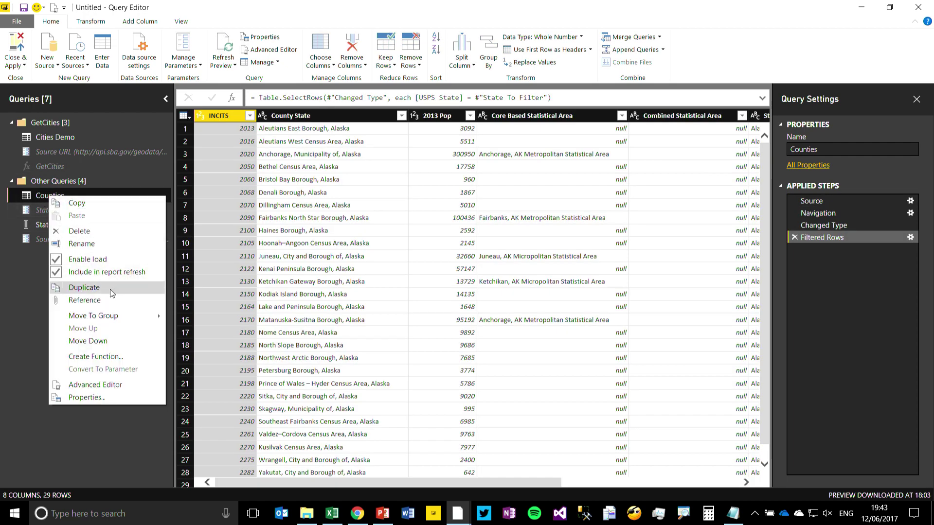
left_click(85, 300)
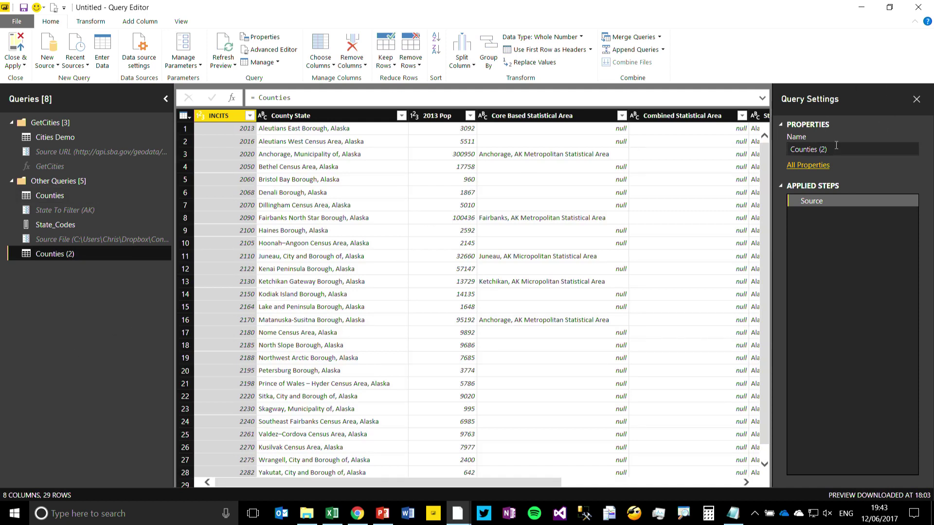
left_click(830, 149)
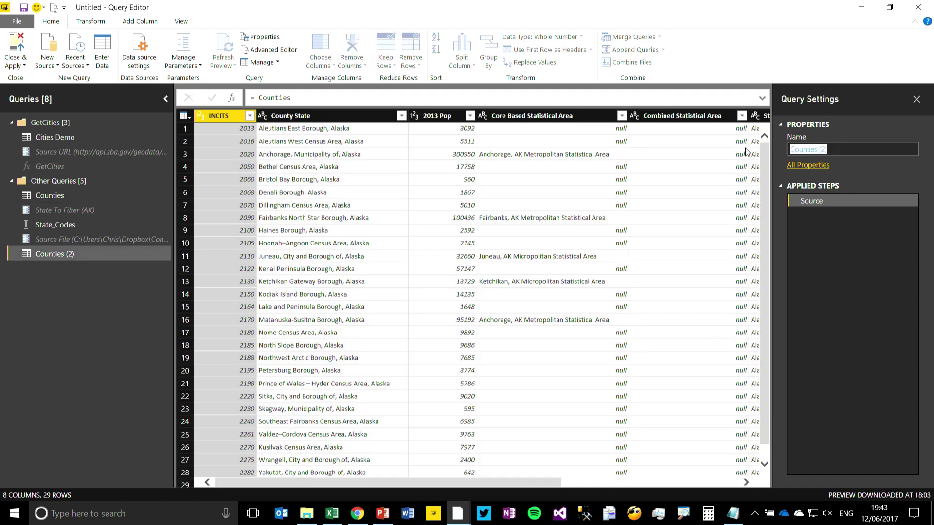
type("Cities")
key("Return")
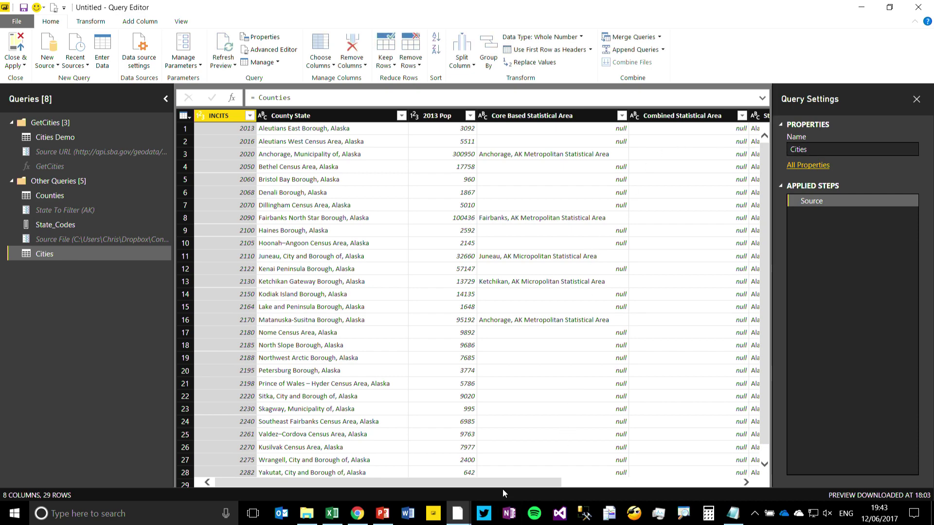
Step: Review the Cities columns, copy the URL-building expression with [County or equivalent] and [USPS State] from Resources.txt in Notepad, and return to the Query Editor
left_click_drag(503, 489, 706, 488)
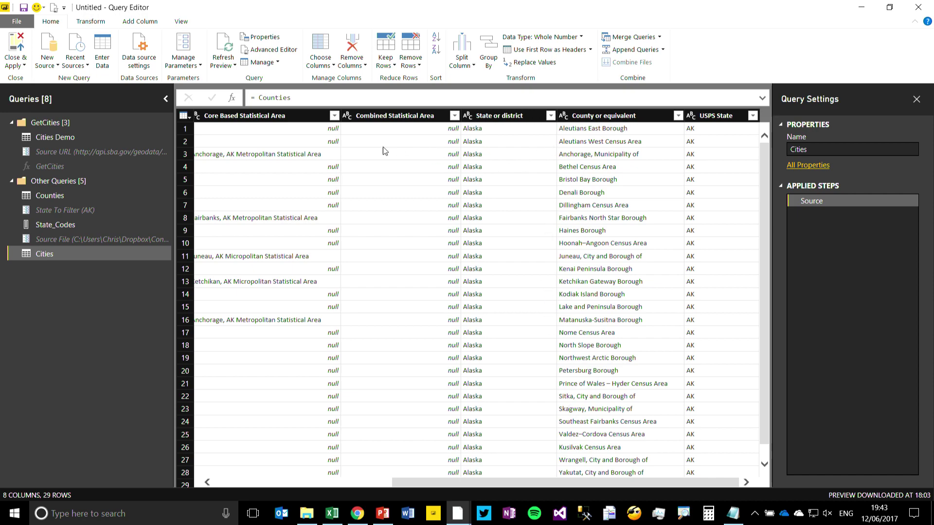
left_click_drag(670, 483, 491, 481)
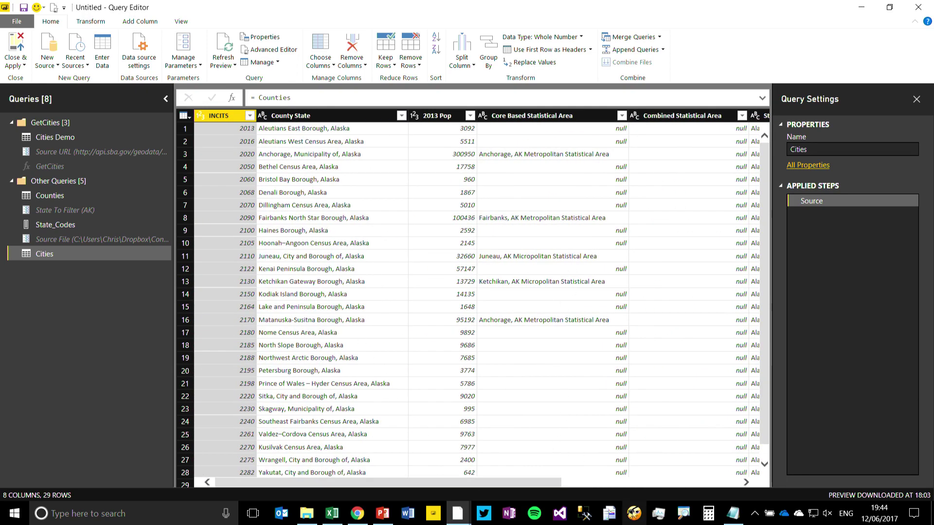
left_click_drag(543, 482, 711, 483)
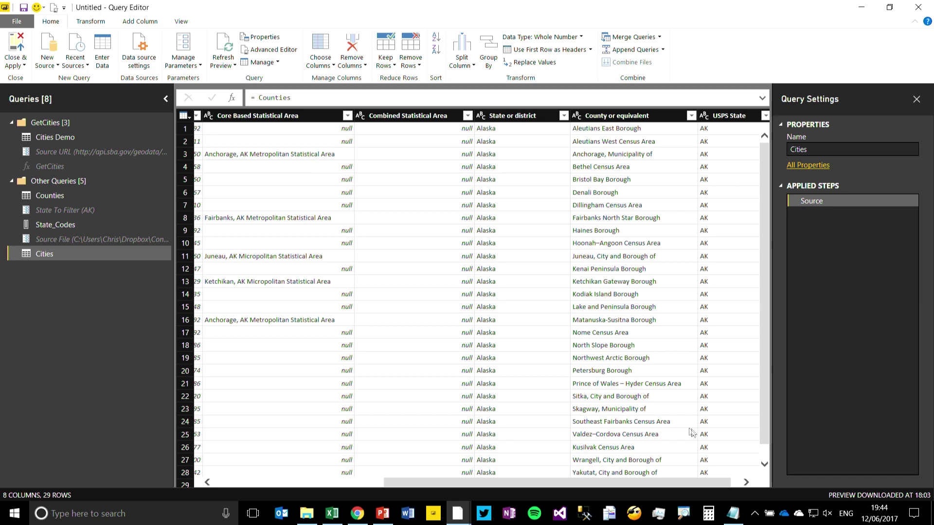
left_click(733, 514)
left_click_drag(814, 130, 4, 129)
key("ctrl+c")
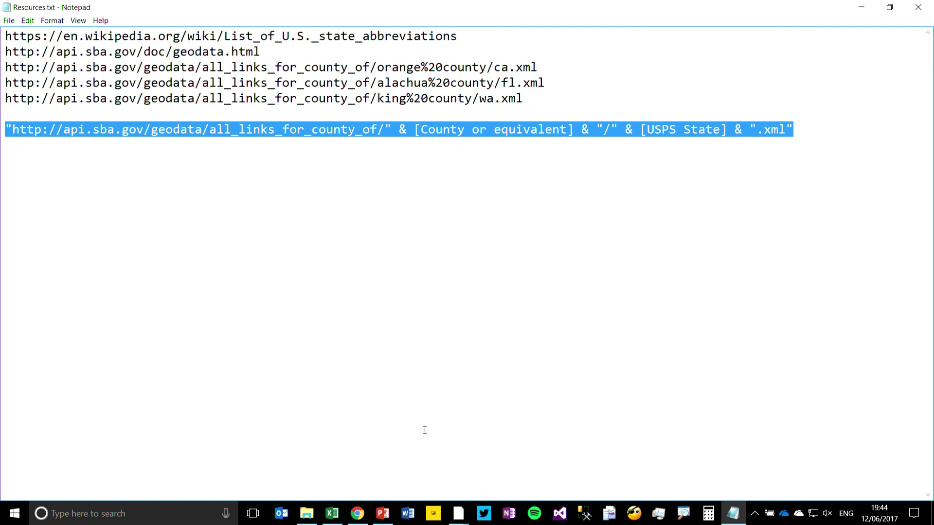
left_click(460, 513)
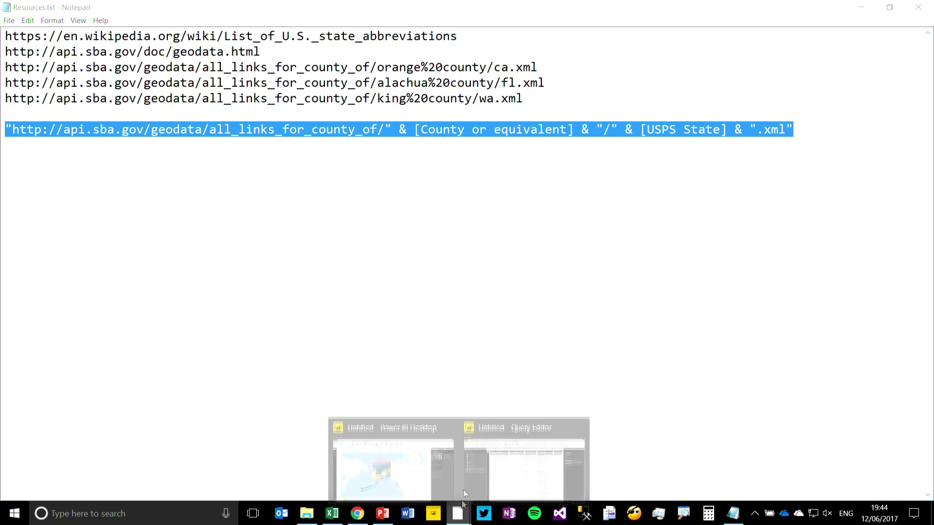
left_click(521, 453)
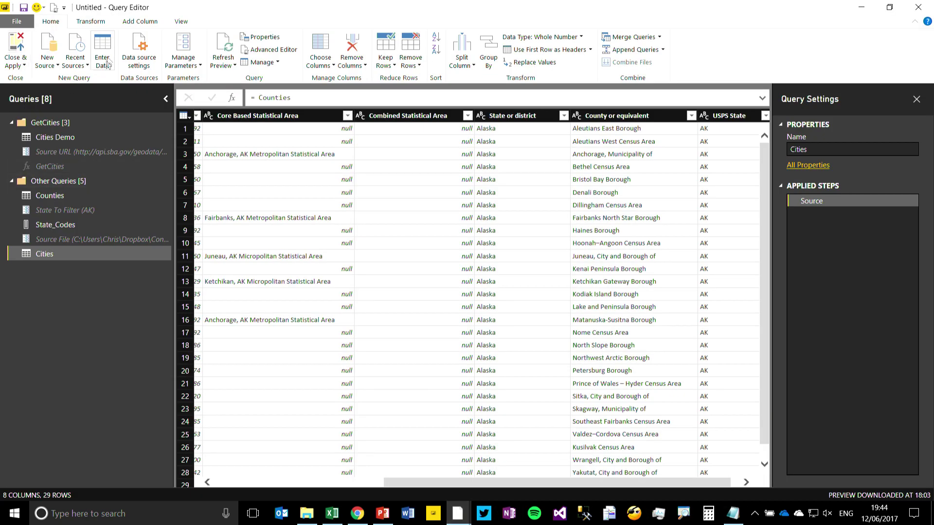
left_click(136, 22)
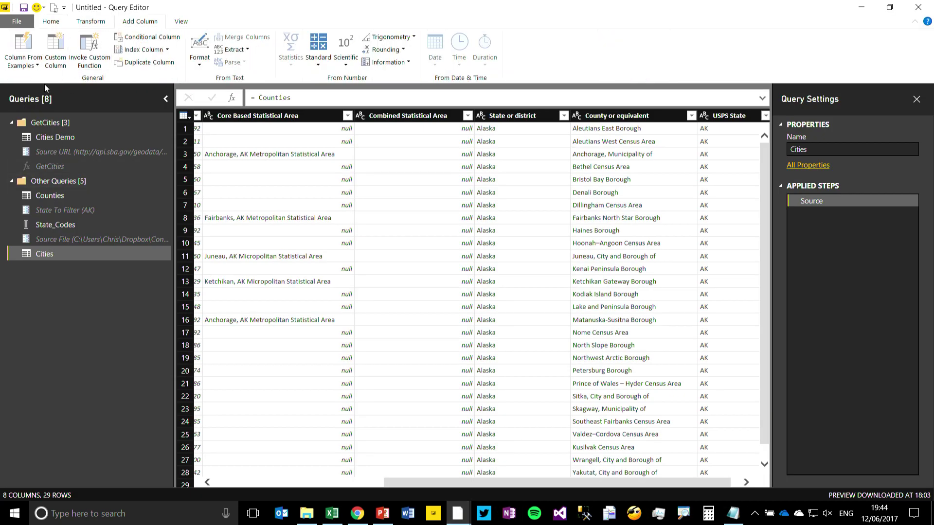
left_click(57, 52)
left_click(319, 220)
key("ctrl+v")
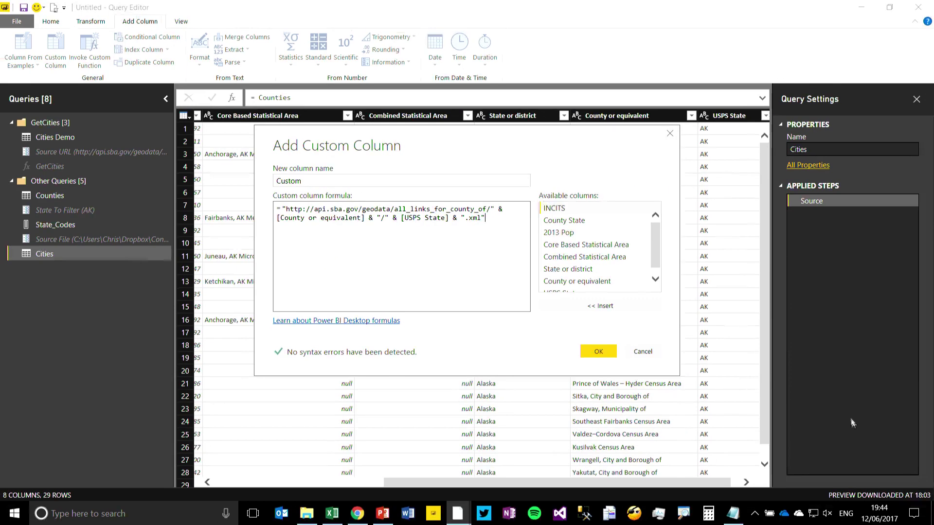
left_click(850, 485)
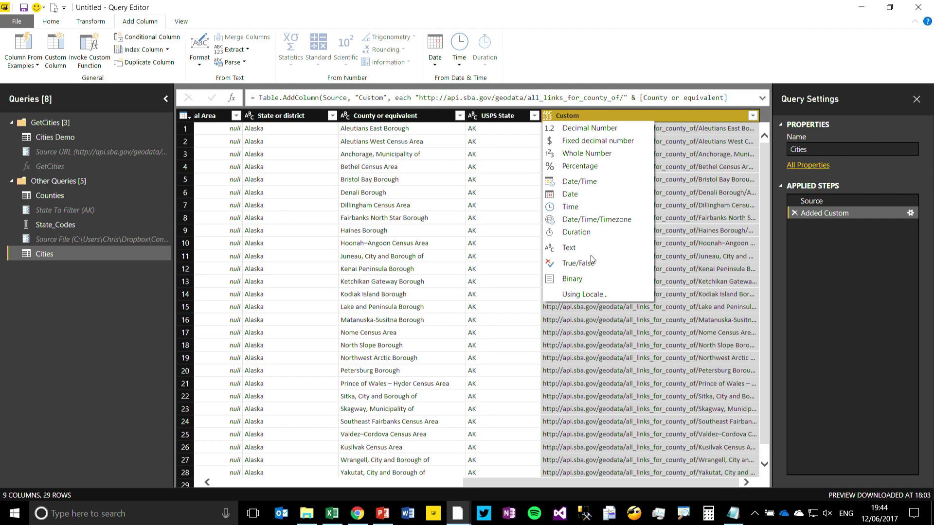
Step: Set the Custom column's data type to Text and convert its values to lowercase
left_click(569, 248)
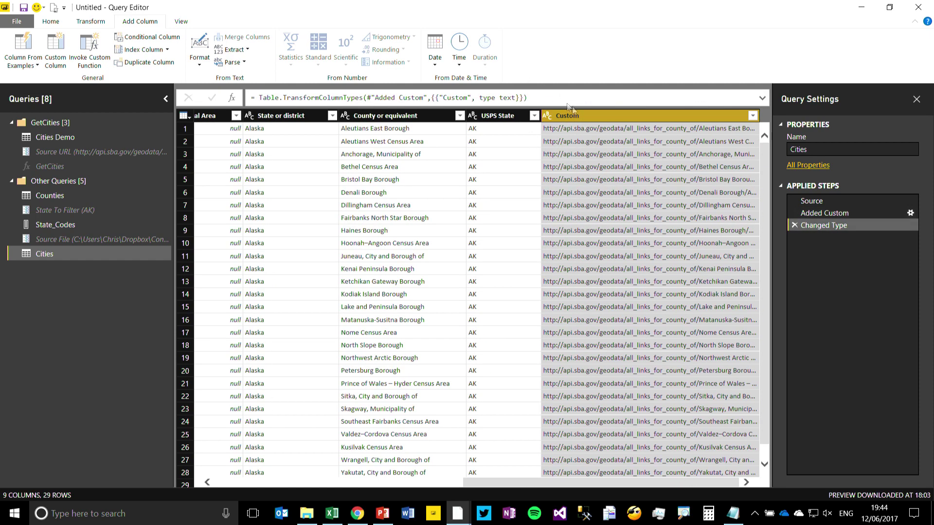
right_click(593, 118)
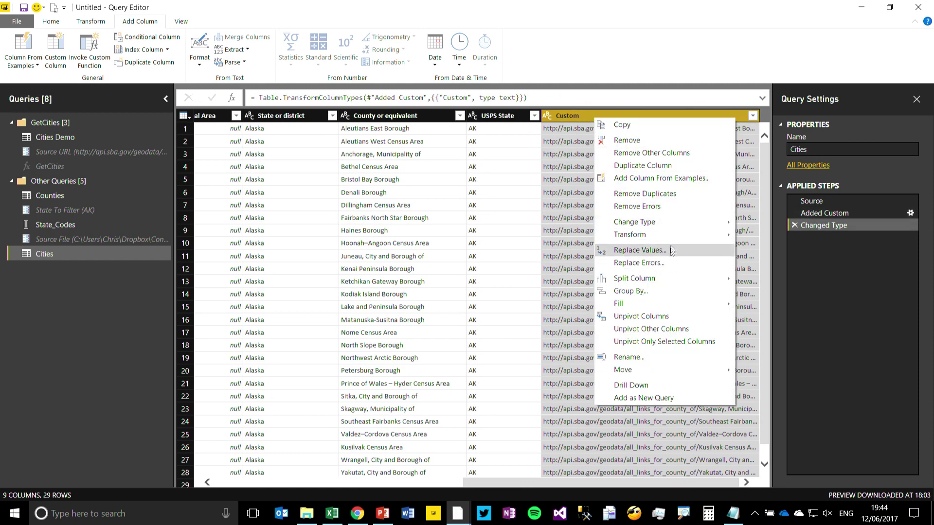
mouse_move(676, 234)
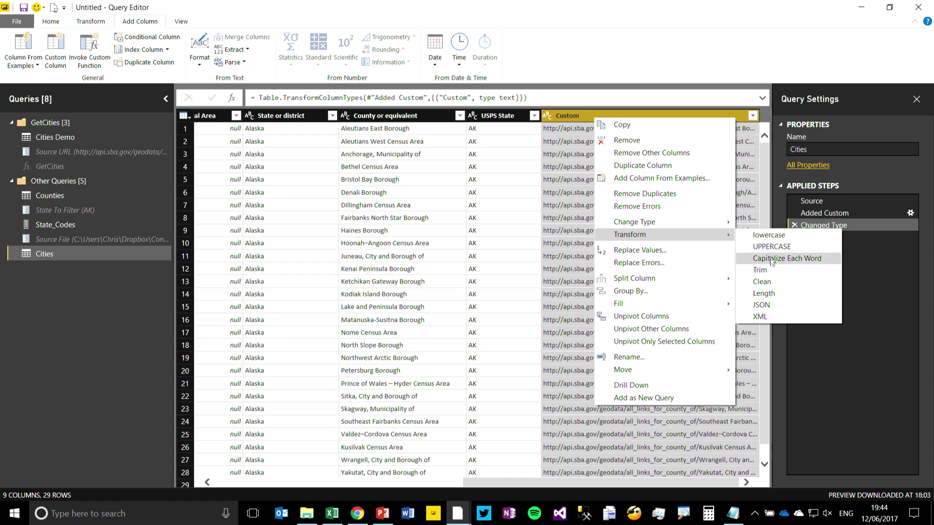
left_click(769, 236)
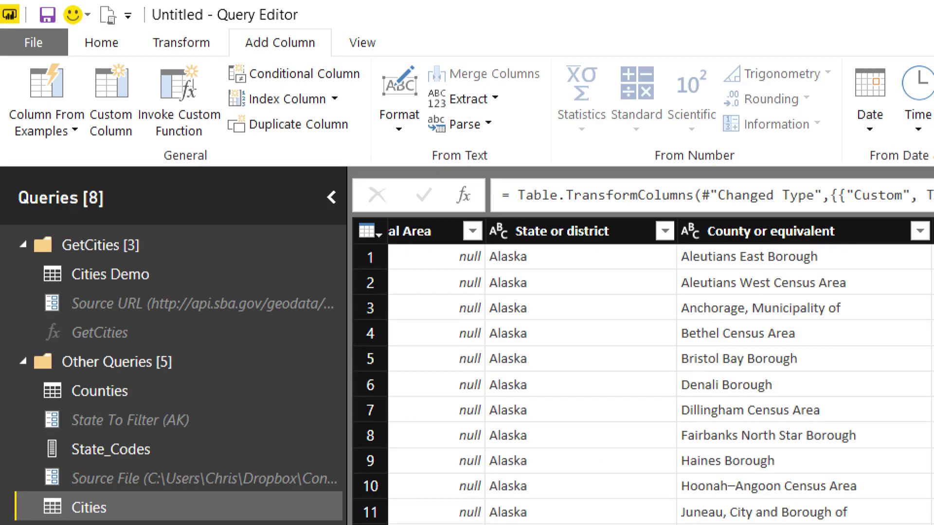
mouse_move(143, 62)
left_mouse_down()
mouse_move(163, 120)
mouse_move(228, 172)
left_mouse_up()
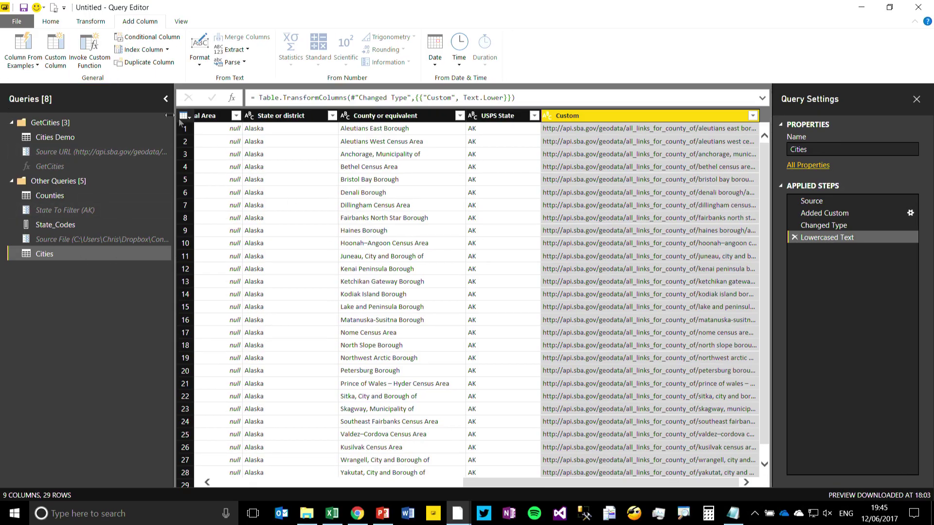
Step: Invoke the GetCities function for each row of Cities into a column named Custom.1, passing the Custom column as Source URL
left_click(89, 51)
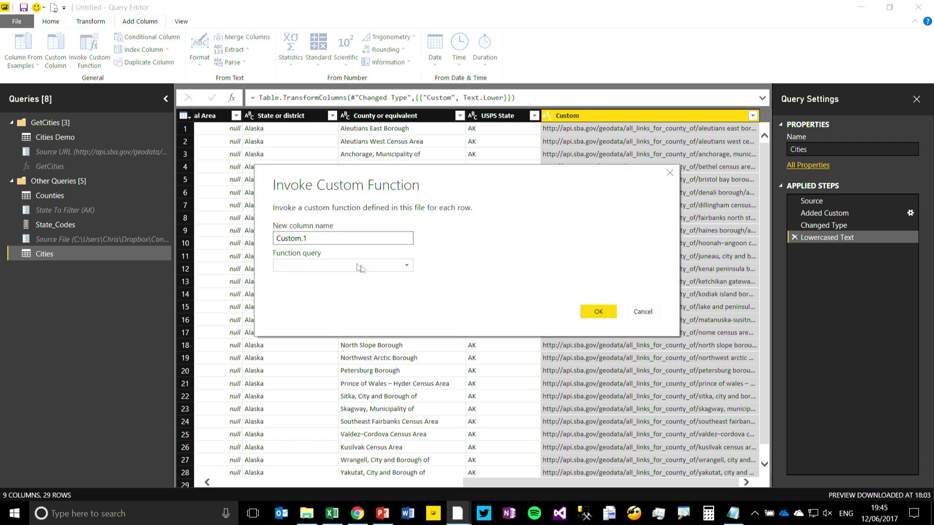
left_click(409, 266)
left_click(314, 279)
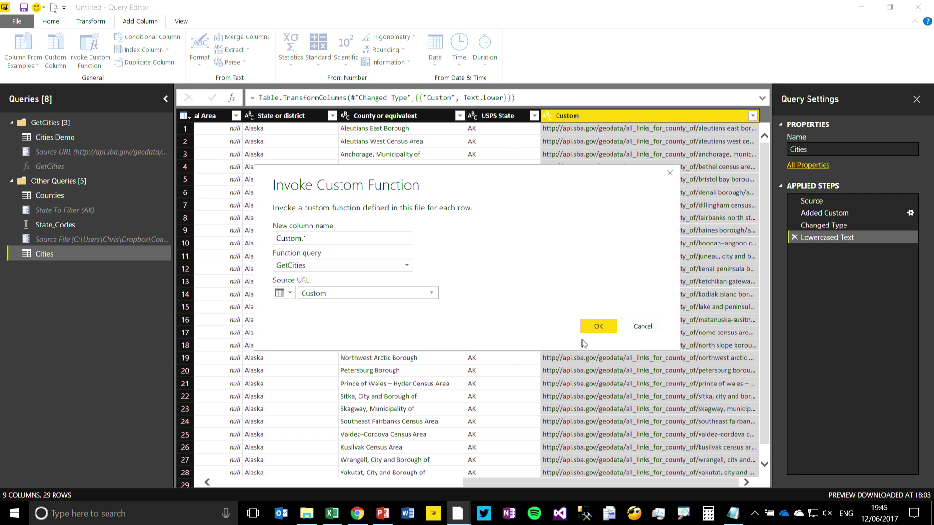
left_click(598, 327)
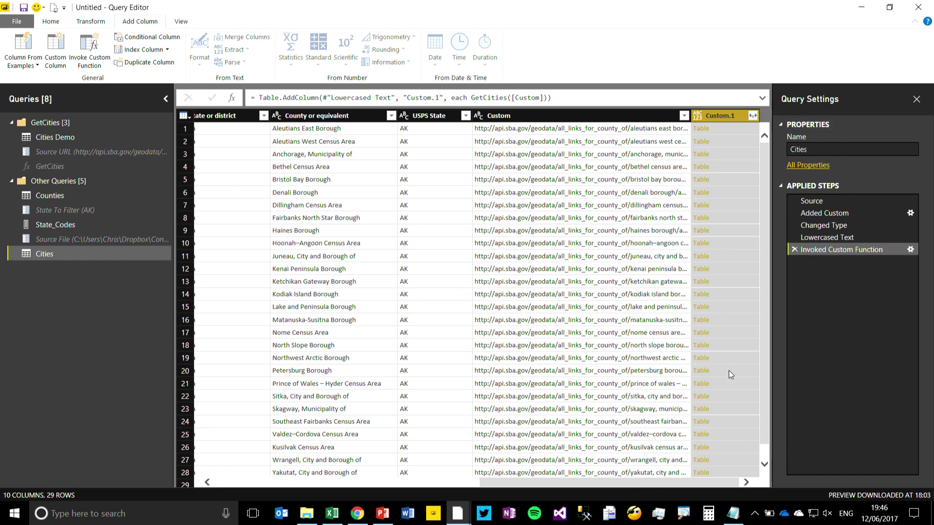
Step: Expand the Custom.1 column to include only site, without using the original column name as prefix
left_click(753, 117)
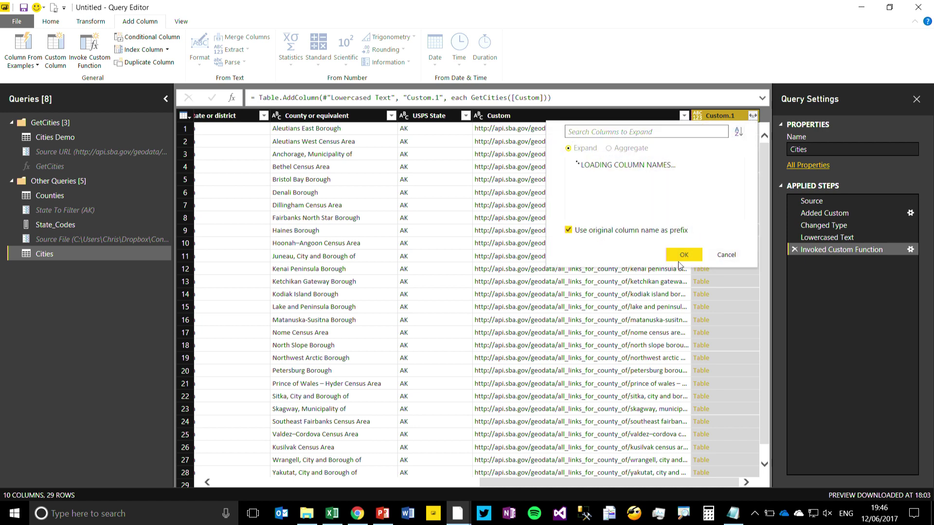
left_click(568, 231)
left_click(582, 190)
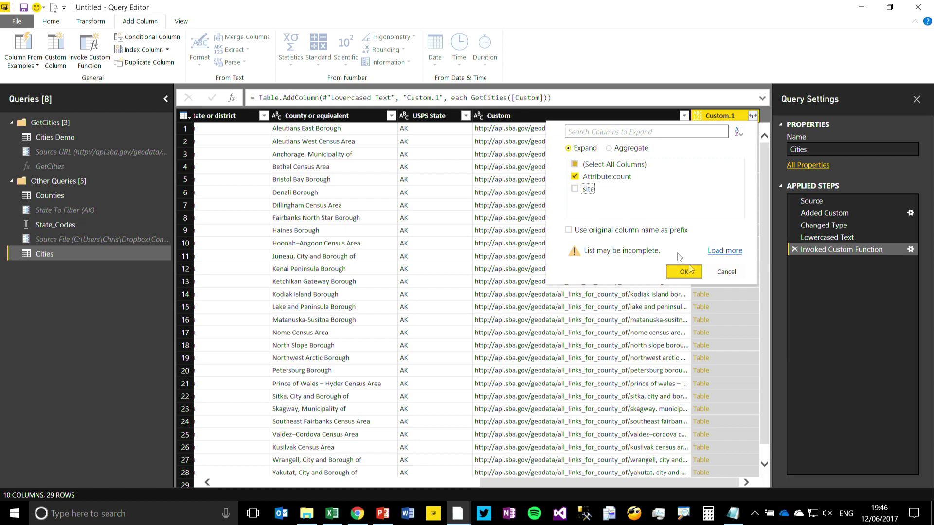
left_click(576, 189)
left_click(574, 177)
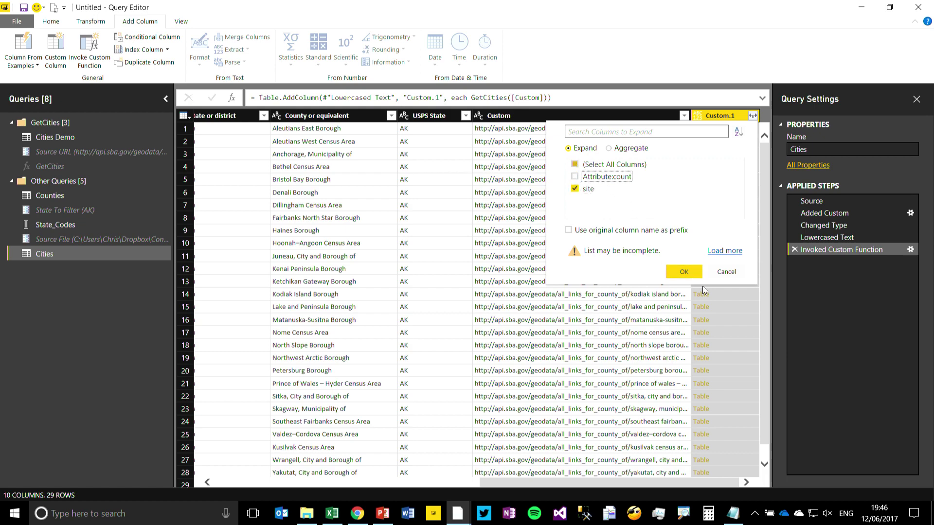
left_click(684, 272)
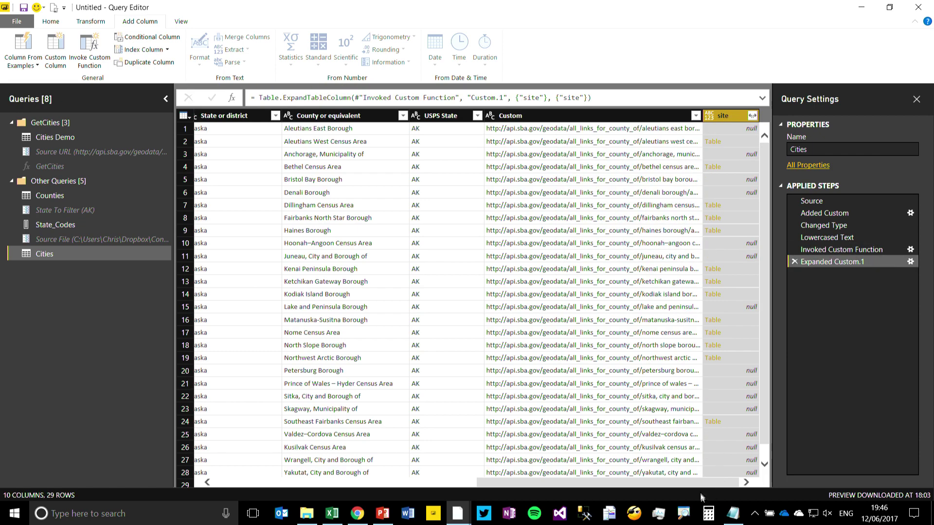
Step: Expand the site column to include only name, primary_latitude and primary_longitude
left_click(753, 119)
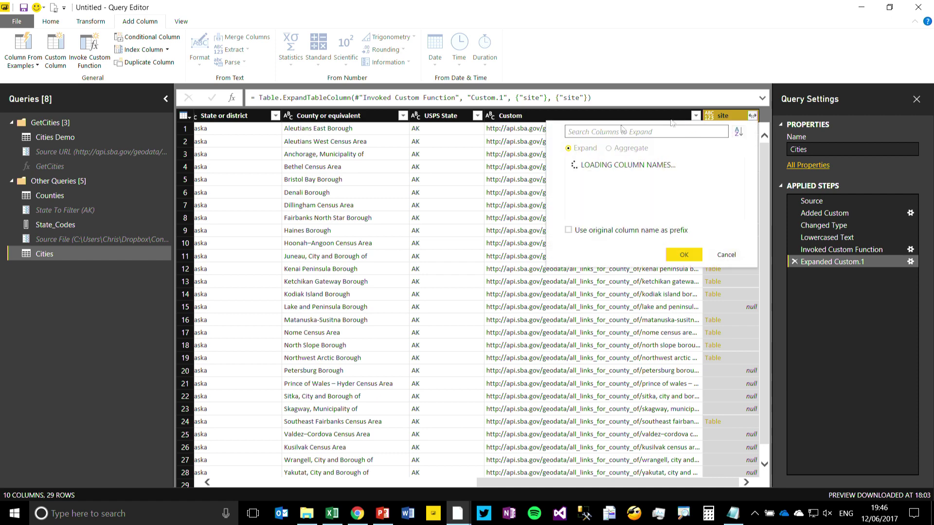
left_click(575, 165)
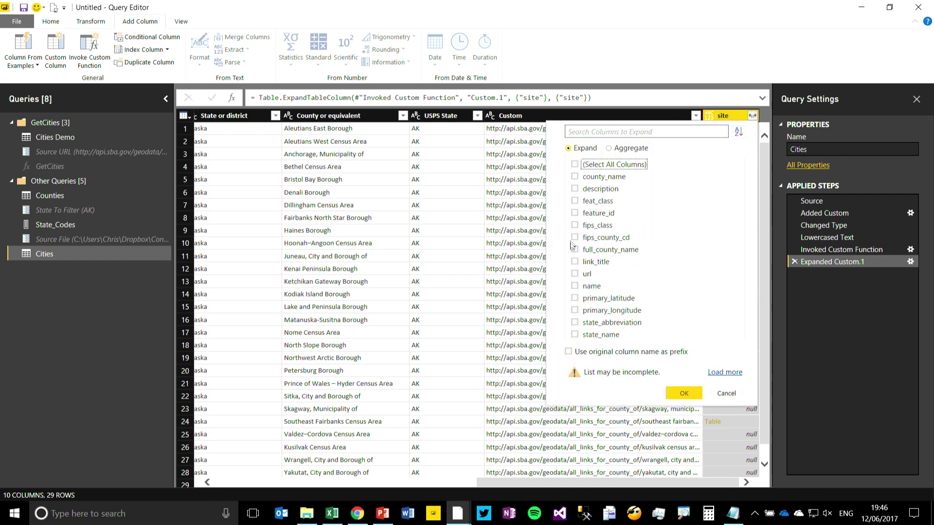
left_click(575, 286)
left_click(575, 298)
left_click(576, 310)
left_click(686, 393)
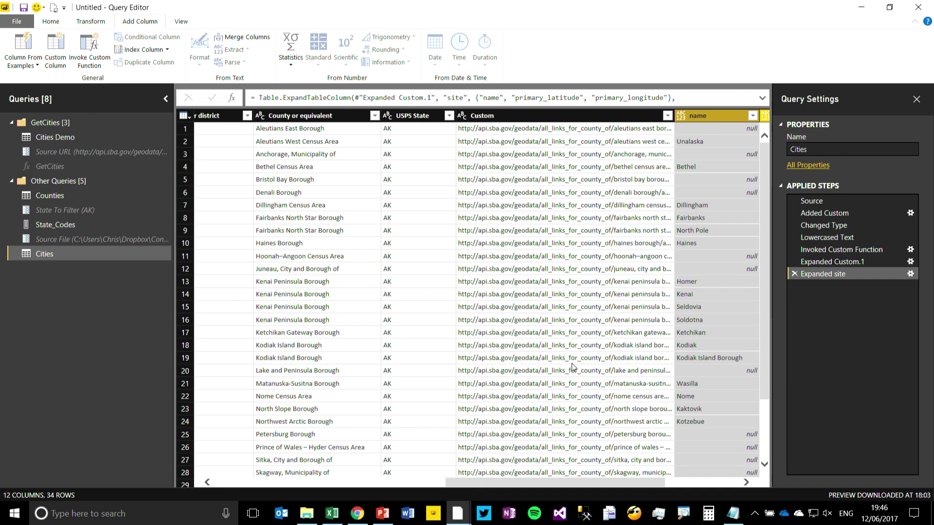
Step: Set the name column's data type to Text and the primary_latitude and primary_longitude columns to Decimal Number
left_click_drag(622, 483, 676, 474)
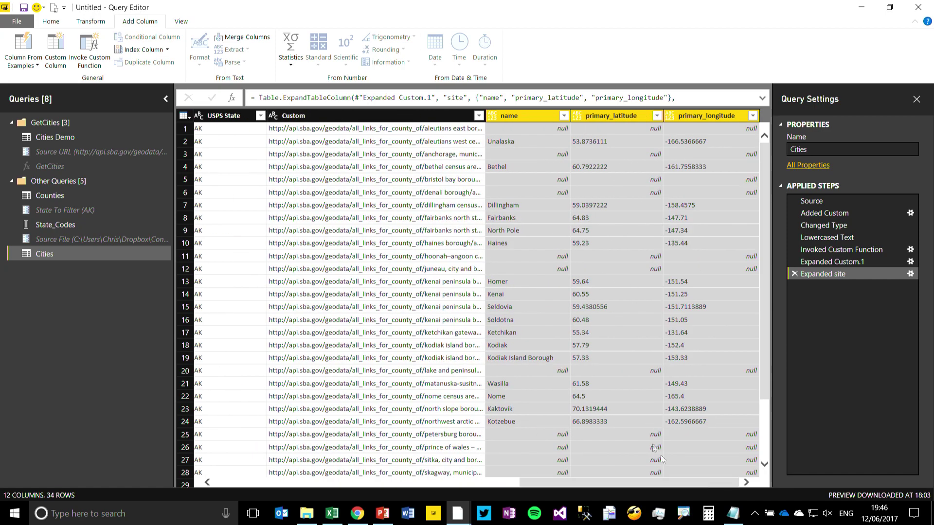
scroll(603, 228, "down", 2)
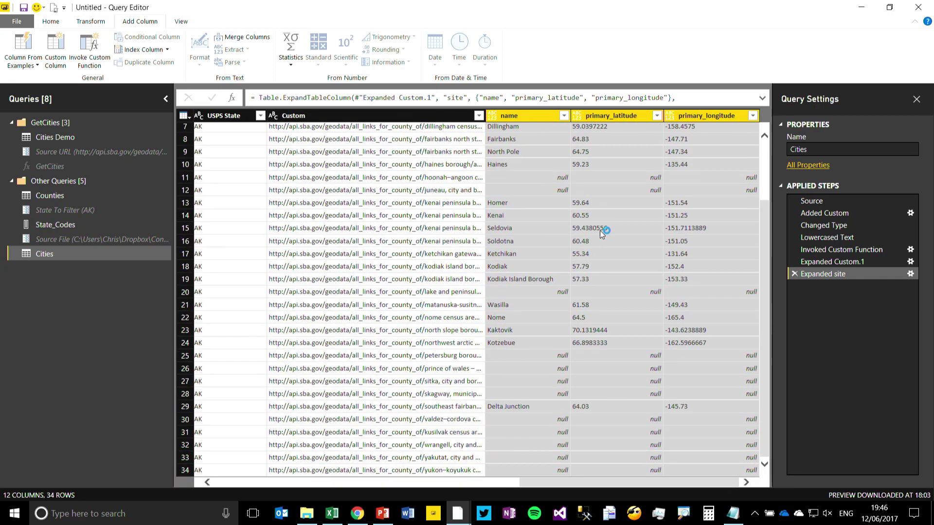
scroll(595, 247, "up", 2)
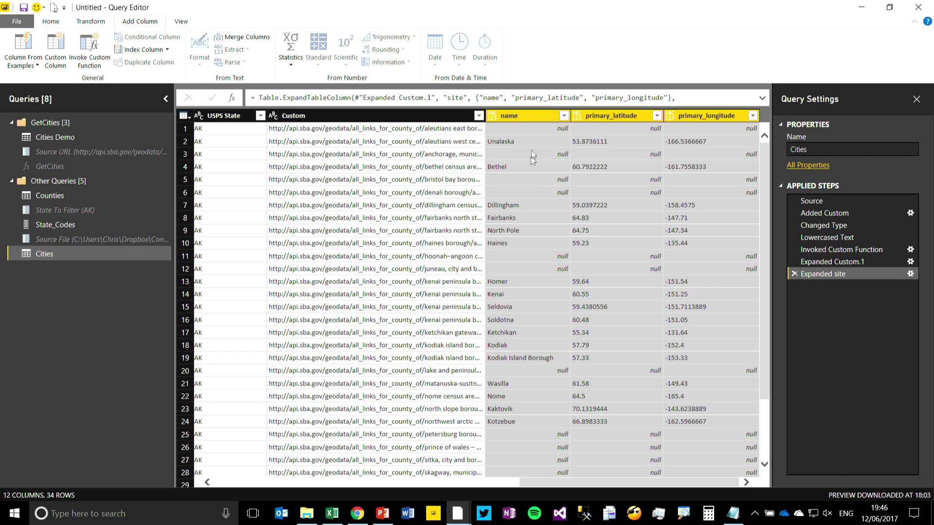
left_click(492, 117)
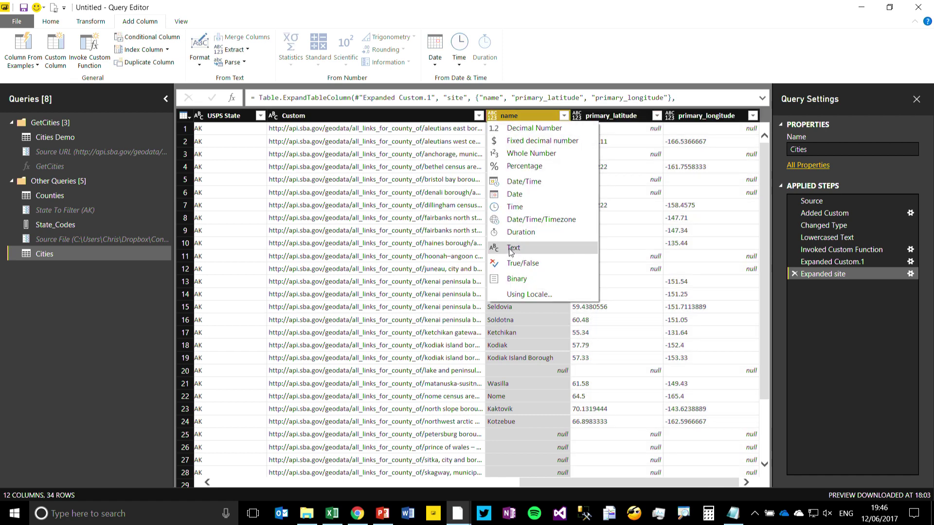
left_click(512, 250)
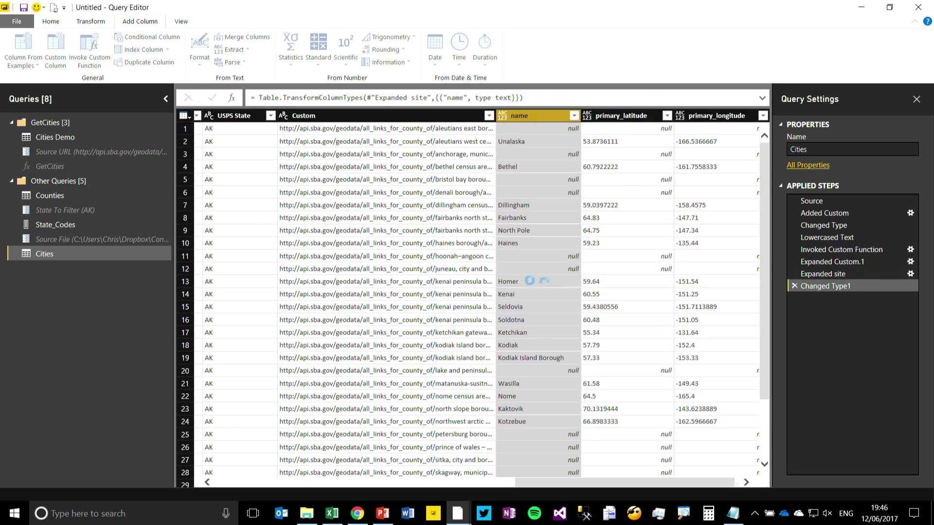
left_click(608, 116)
left_click(587, 116)
left_click(603, 129)
left_click(682, 119)
left_click(671, 118)
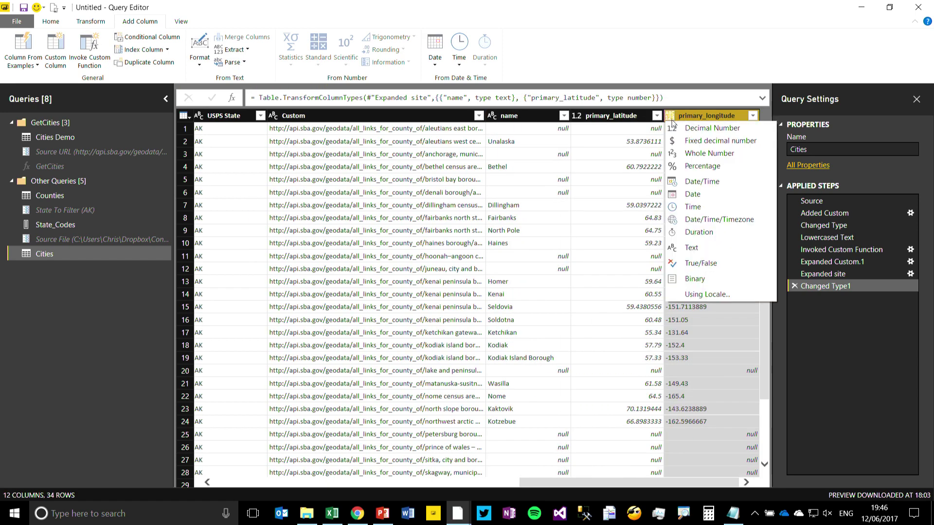
left_click(684, 129)
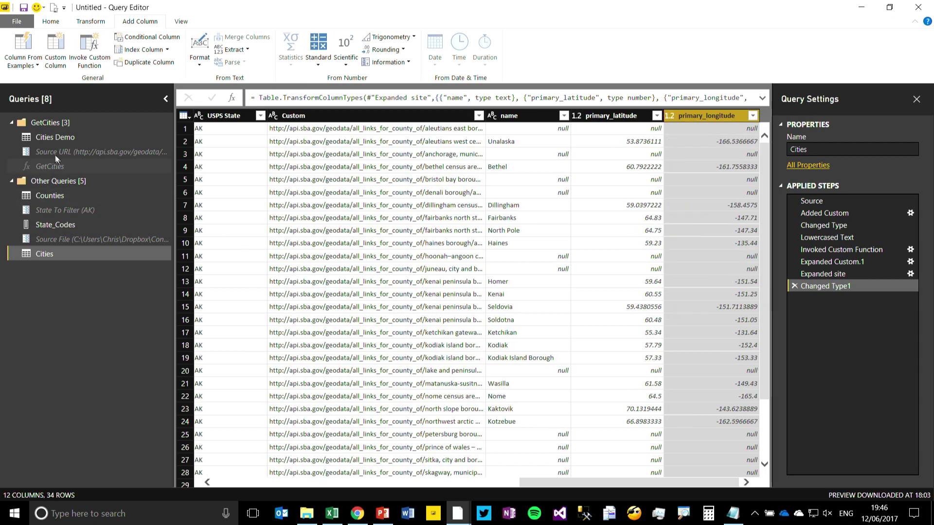
Step: Disable load for the Cities Demo query and apply the query changes to the report
left_click(51, 140)
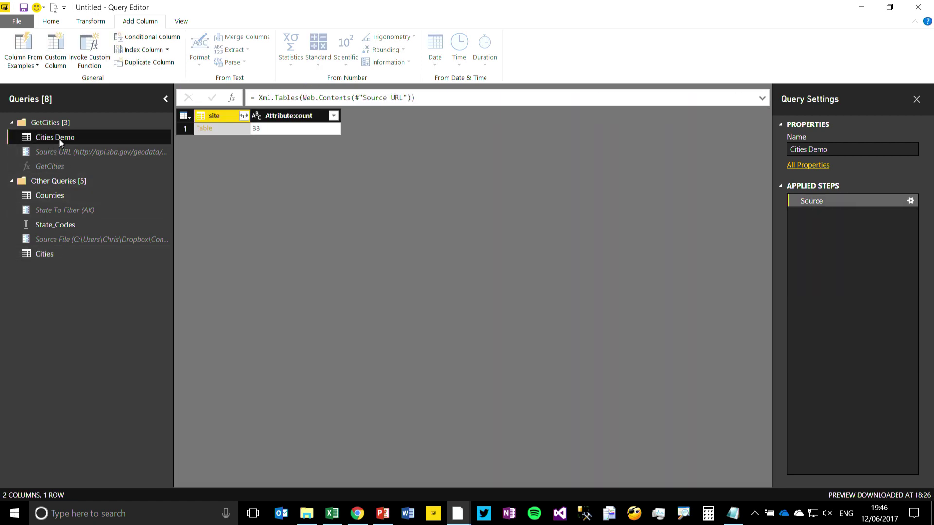
right_click(60, 142)
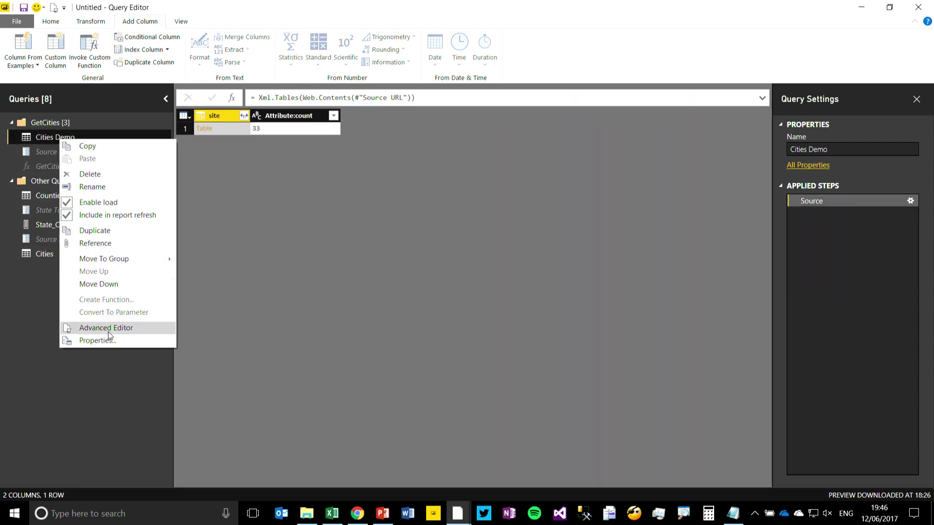
left_click(57, 265)
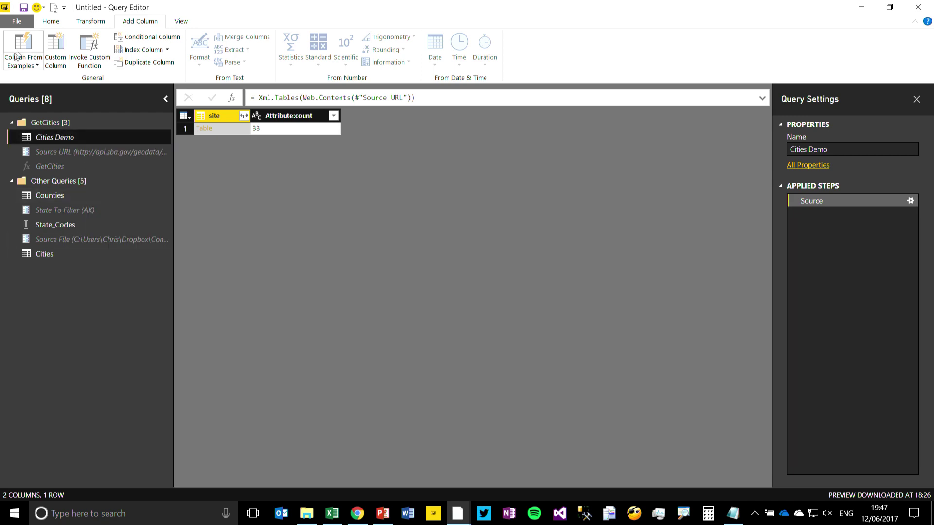
left_click(51, 21)
left_click(14, 46)
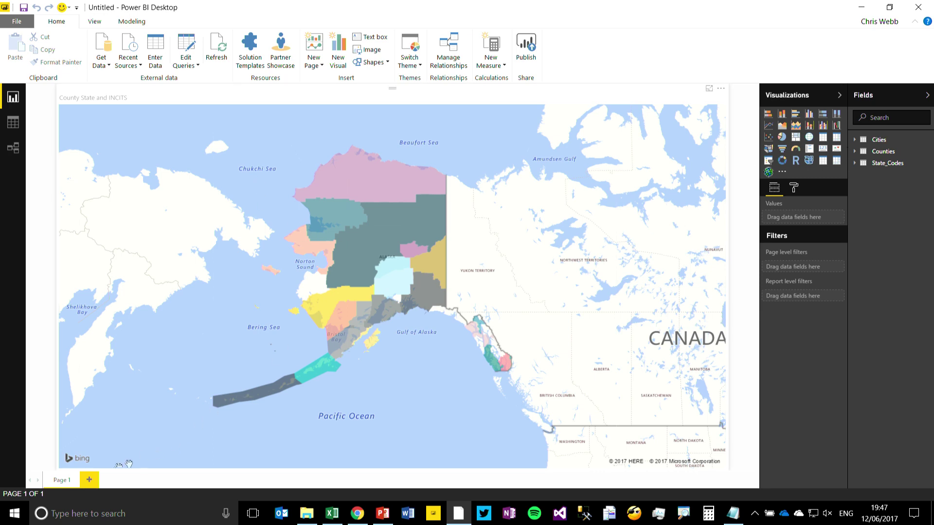
Step: Add a new report page with a visual of name, primary_latitude and primary_longitude from the Cities table
left_click(90, 480)
left_click(871, 142)
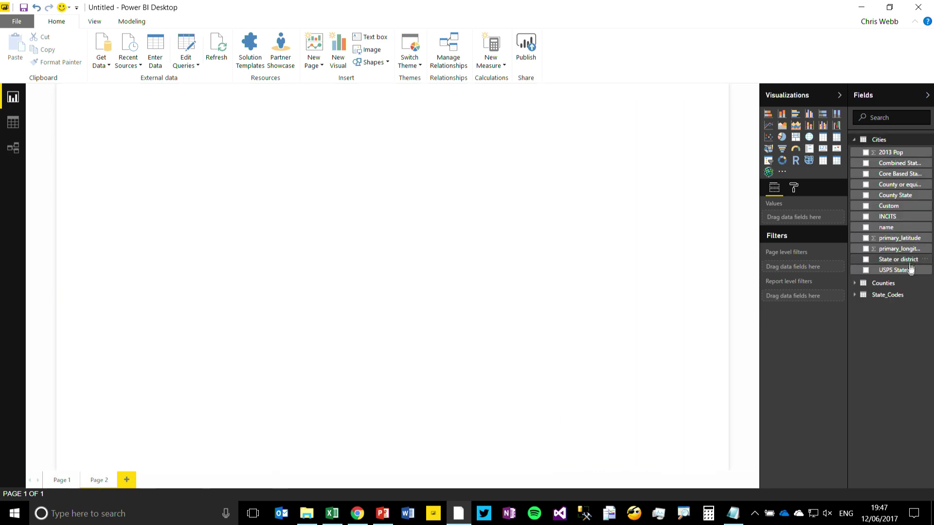
left_click(865, 228)
left_click(866, 238)
left_click(866, 249)
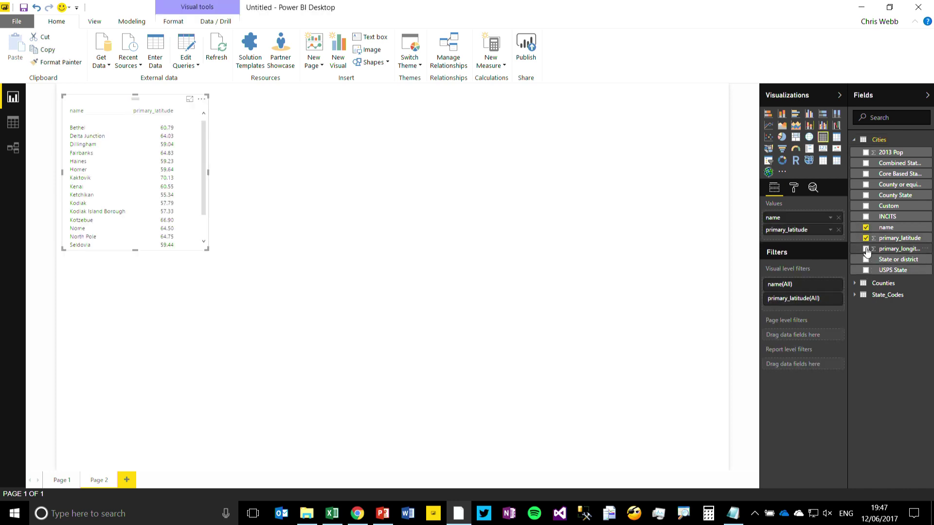
Step: Convert the cities table visual to a Map and enlarge it to fill the page
left_click(809, 137)
left_click_drag(169, 116, 164, 105)
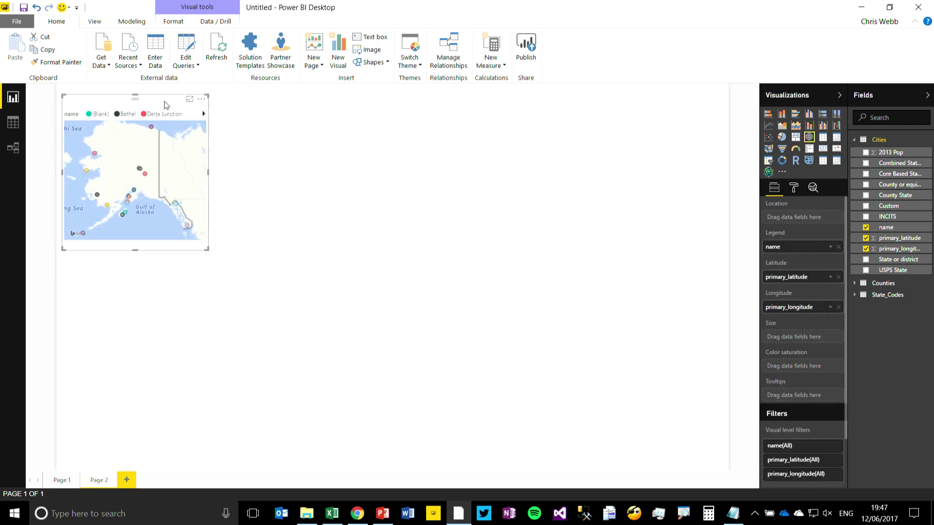
left_click_drag(204, 239, 728, 471)
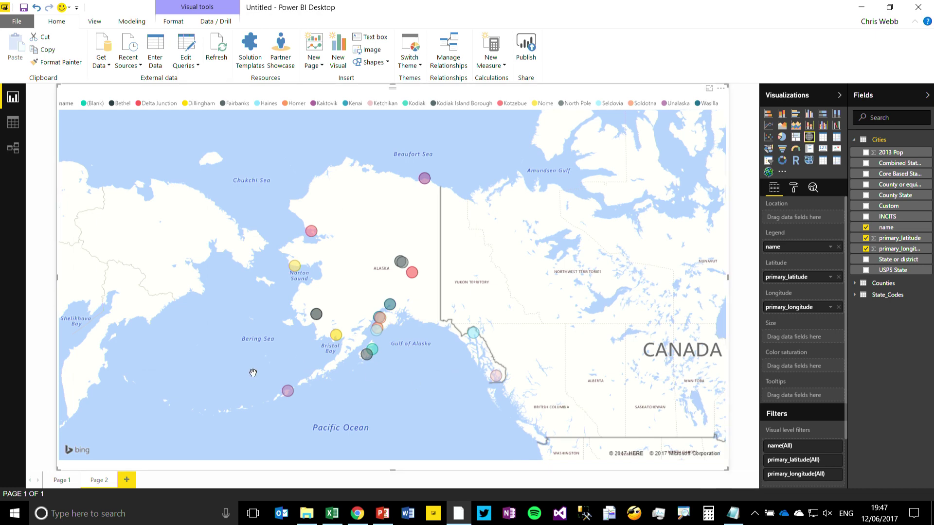
Step: Apply WA as the State To Filter parameter's value and show the county map on Page 1
left_click(195, 69)
left_click(206, 105)
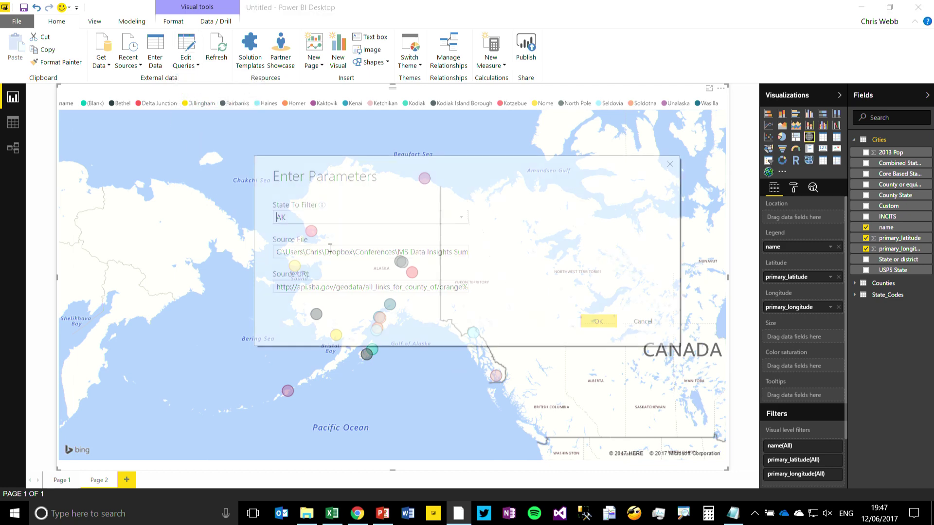
left_click(462, 218)
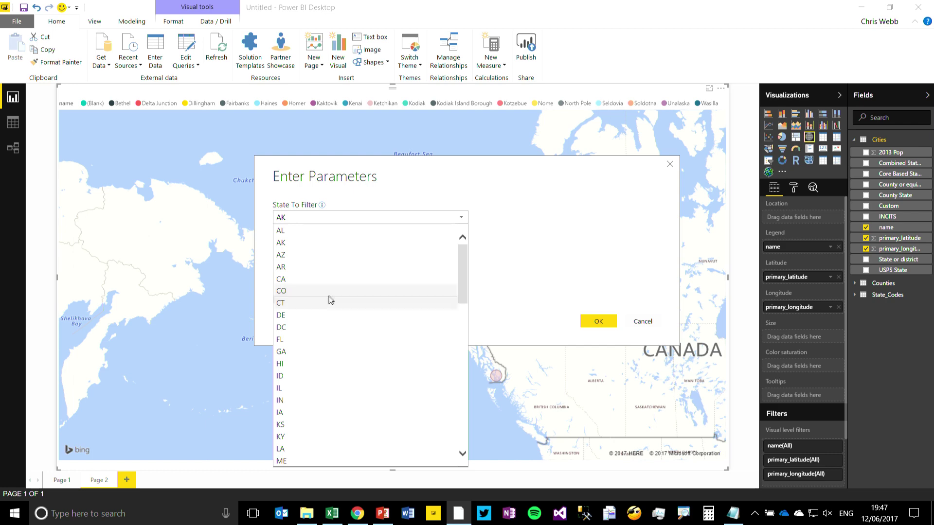
scroll(323, 296, "down", 10)
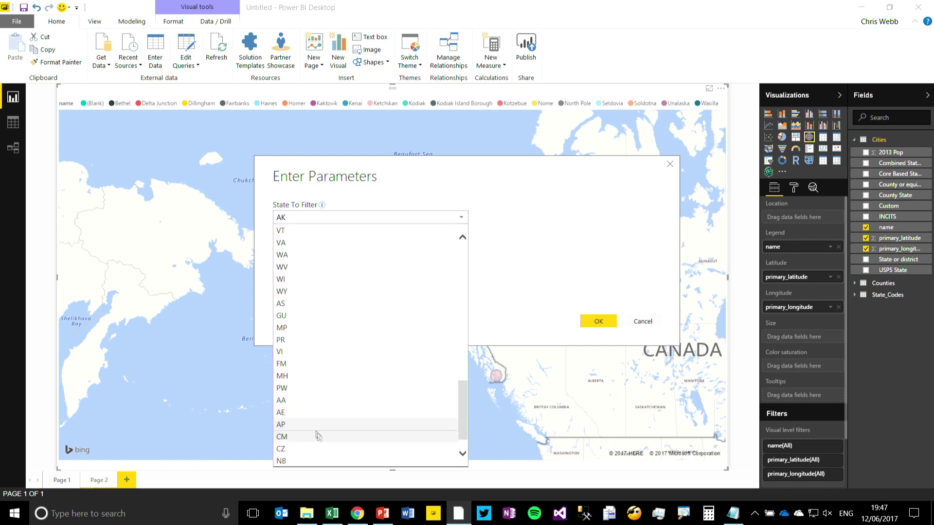
scroll(316, 432, "down", 6)
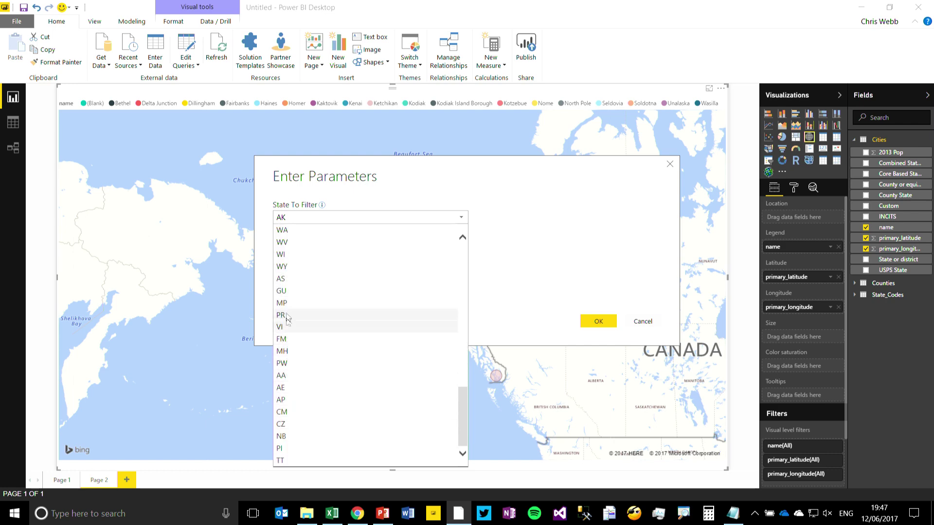
left_click(290, 231)
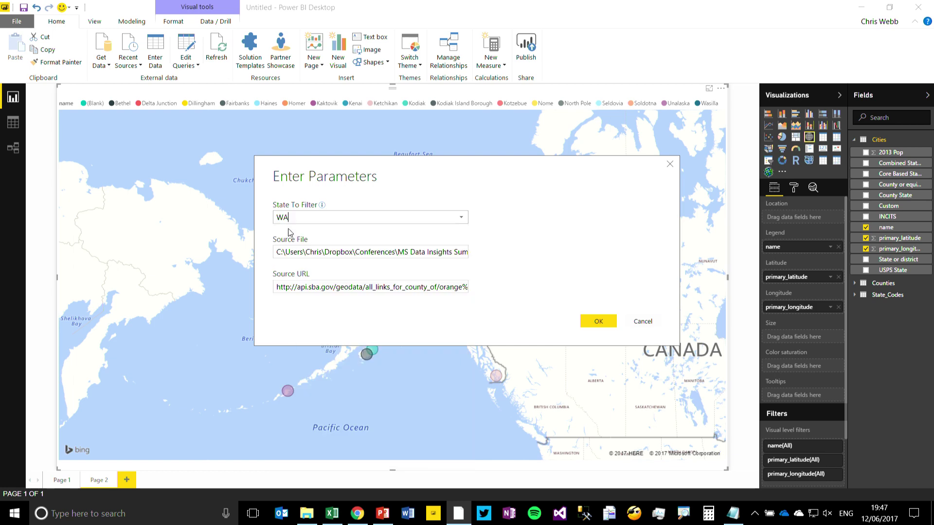
left_click(598, 322)
left_click(262, 91)
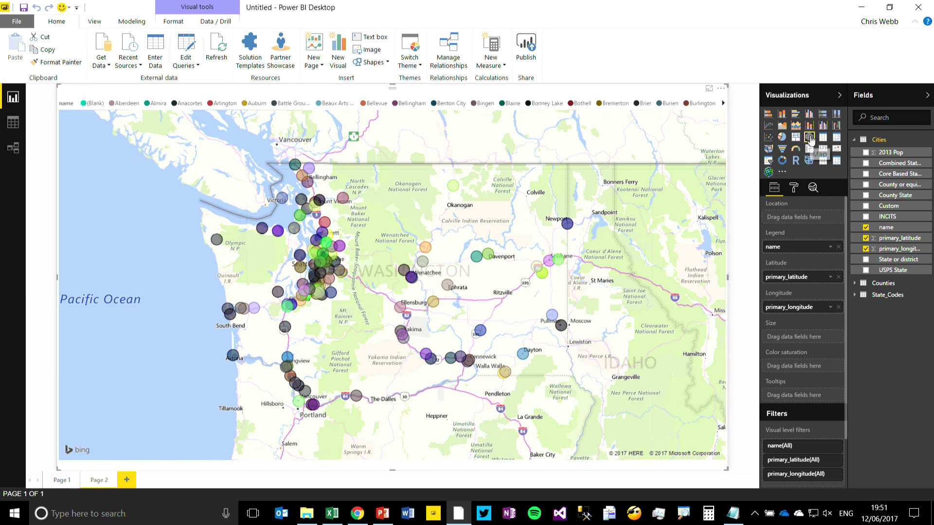
left_click(61, 480)
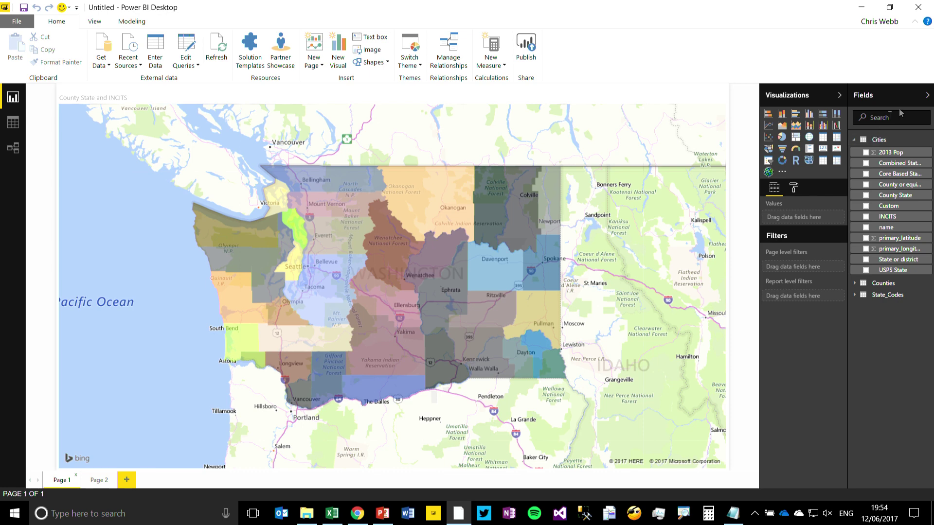
Step: Return to the Query Editor and enable load for the State To Filter parameter
left_click(186, 46)
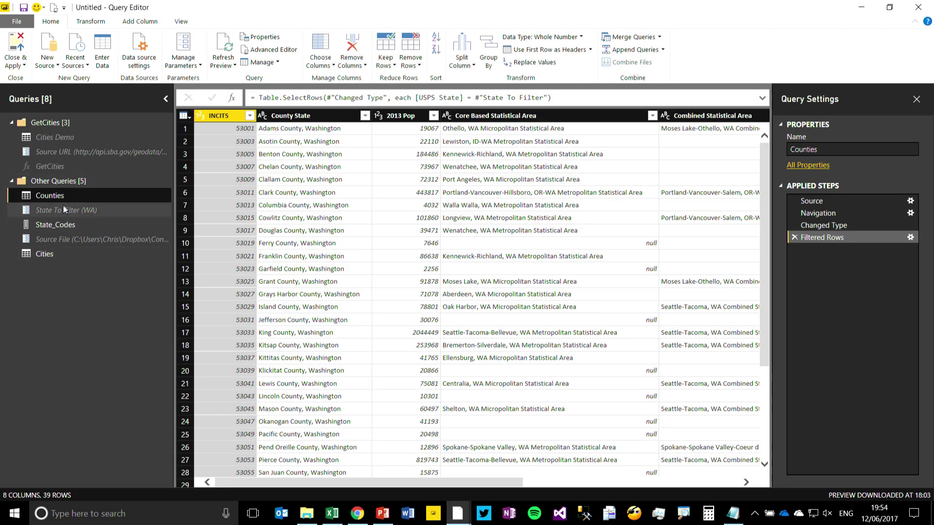
left_click(61, 211)
right_click(54, 212)
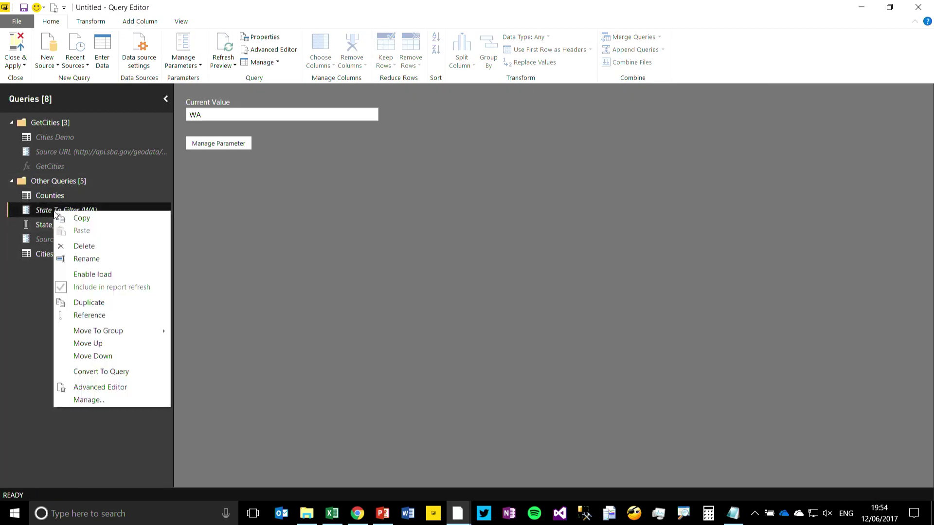
left_click(104, 276)
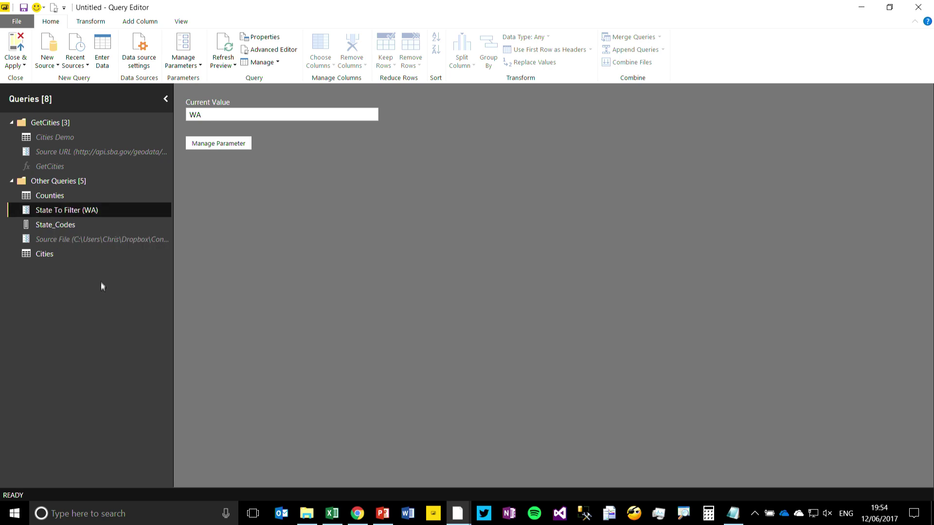
Step: Apply the query changes to the report and shrink the Page 1 county map to leave free space above it
left_click(14, 45)
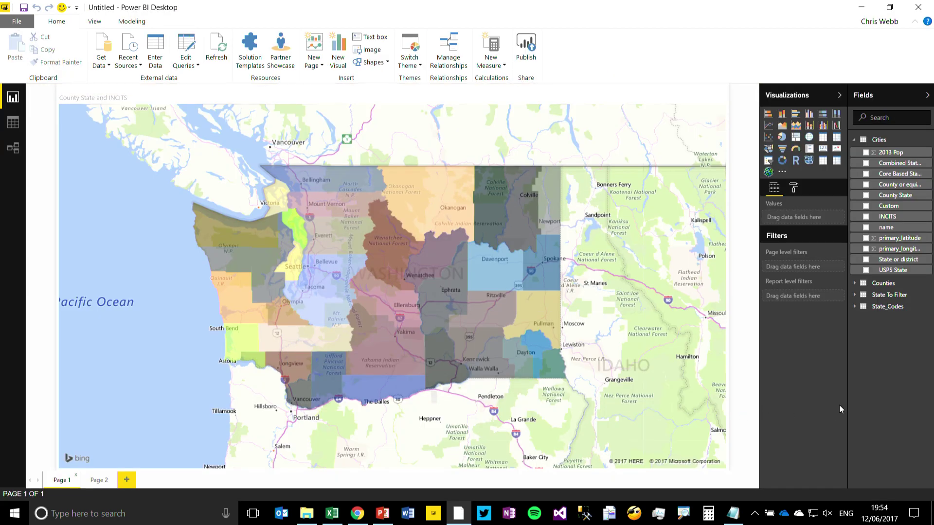
left_click(709, 91)
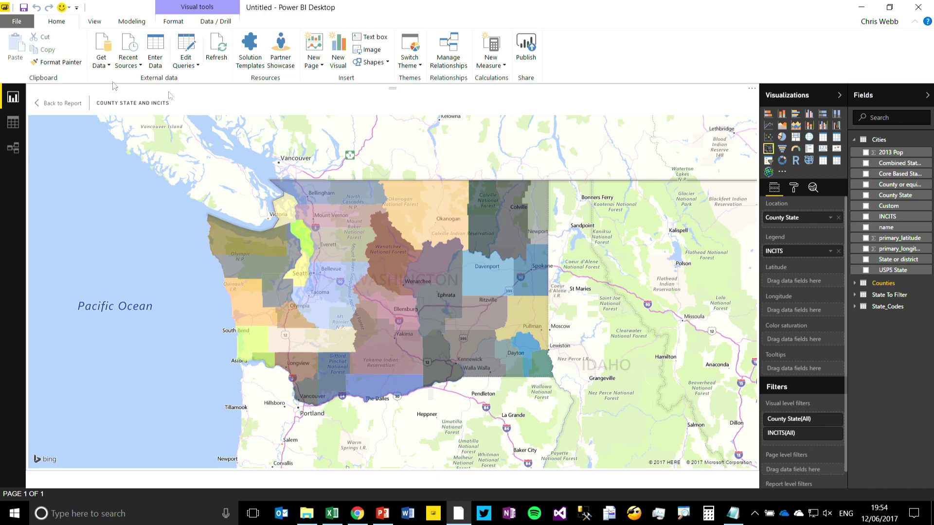
left_click(61, 104)
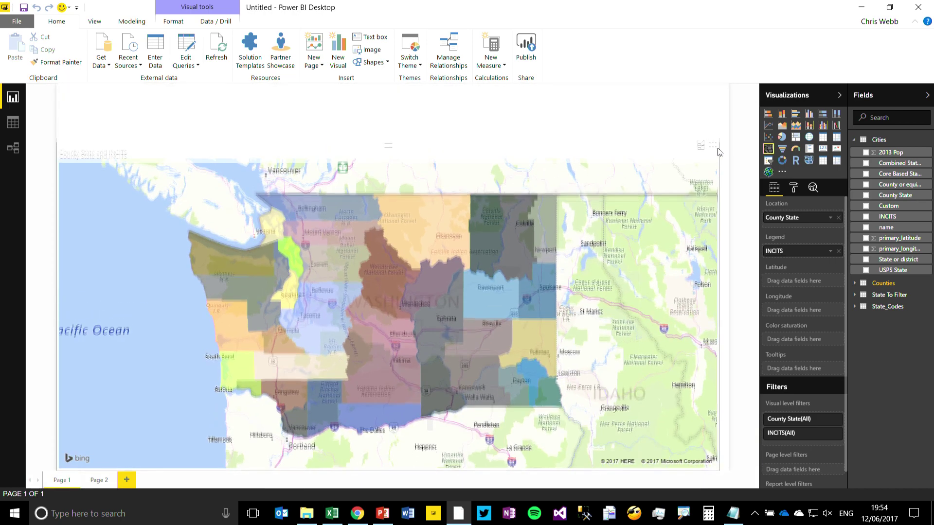
Step: Add a small table visual of the State To Filter field in the free space above the county map
left_click(855, 295)
left_click_drag(896, 307, 345, 118)
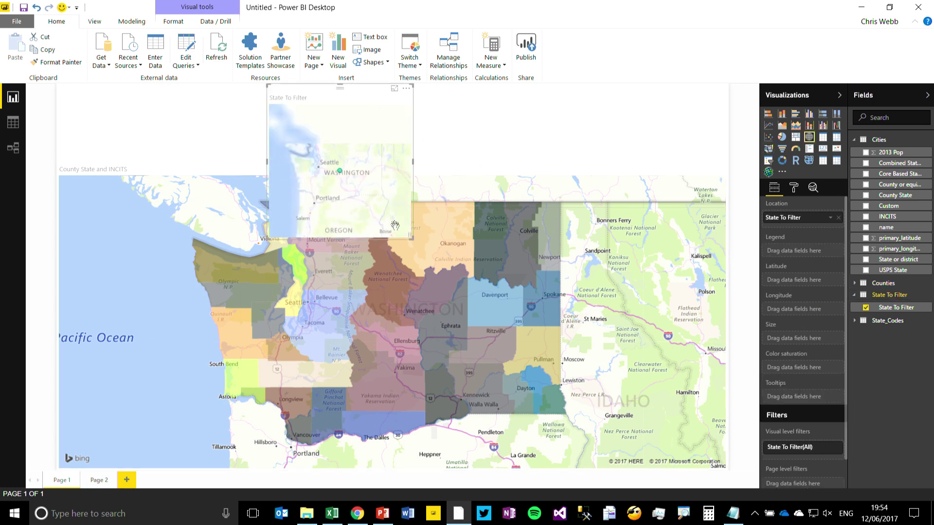
left_click(822, 137)
left_click_drag(410, 239, 367, 139)
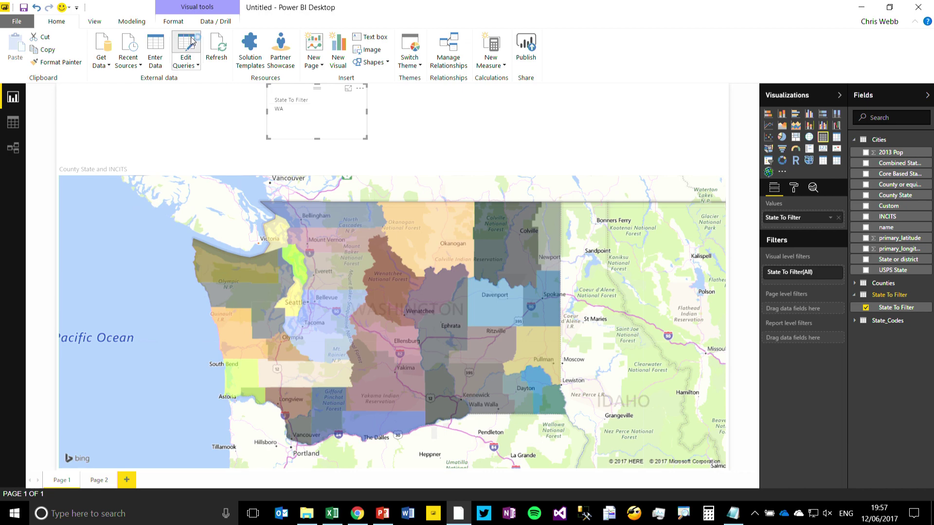
Step: In the Query Editor, insert a descending sort on the USPS column after the Changed Type step of State_Codes
left_click(192, 42)
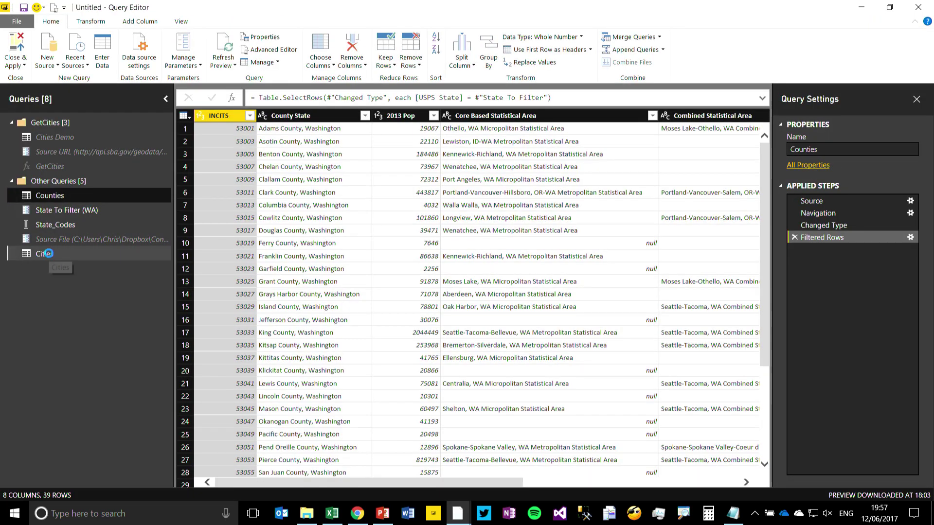
left_click(45, 254)
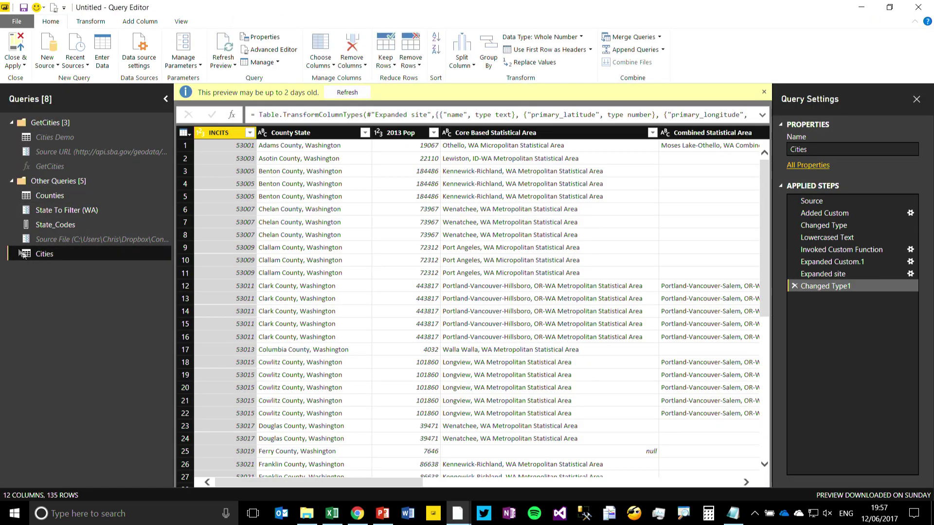
left_click(44, 224)
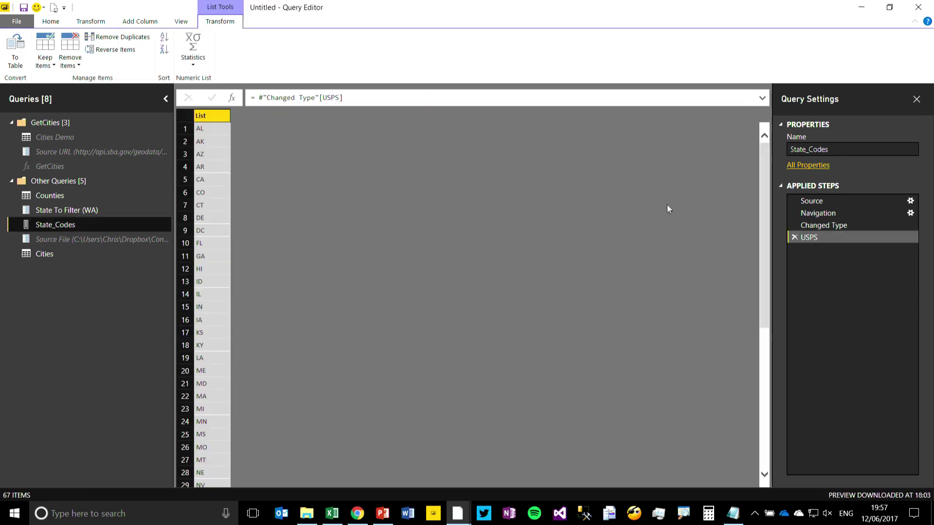
left_click(823, 225)
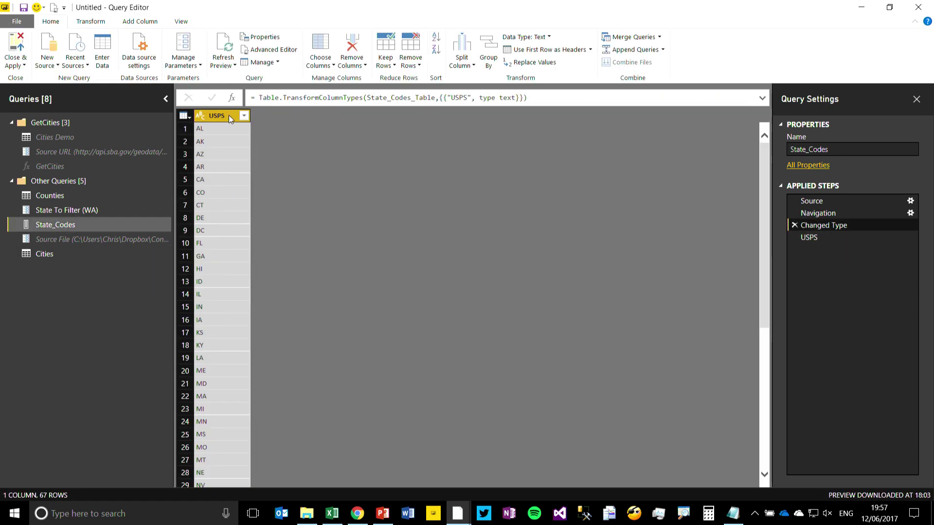
left_click(244, 116)
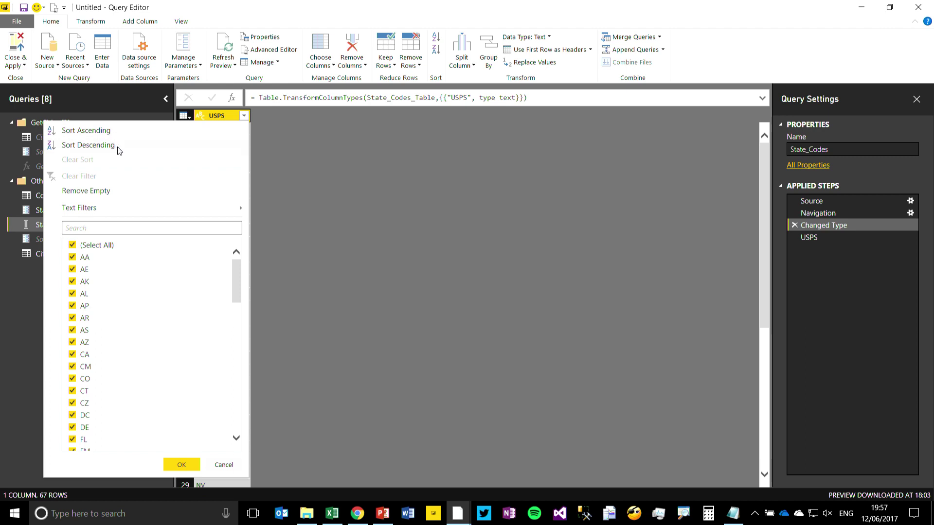
left_click(119, 148)
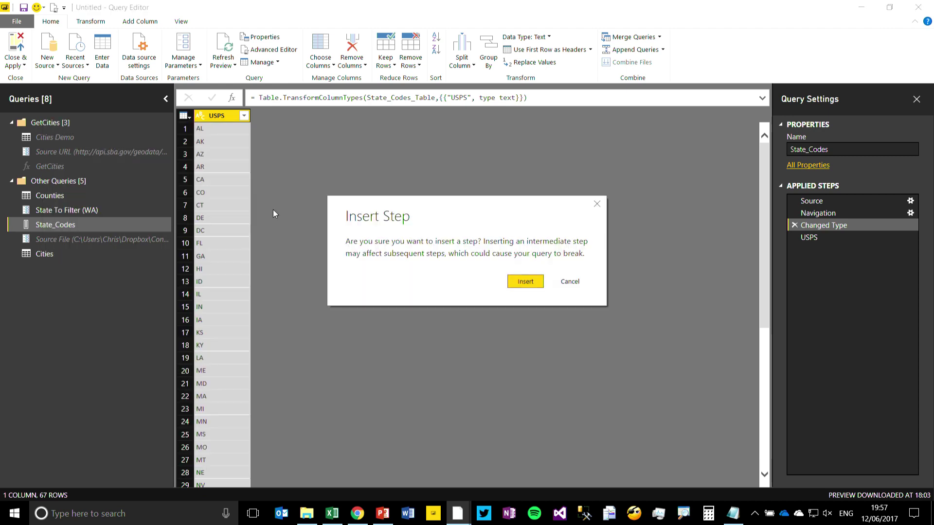
left_click(539, 284)
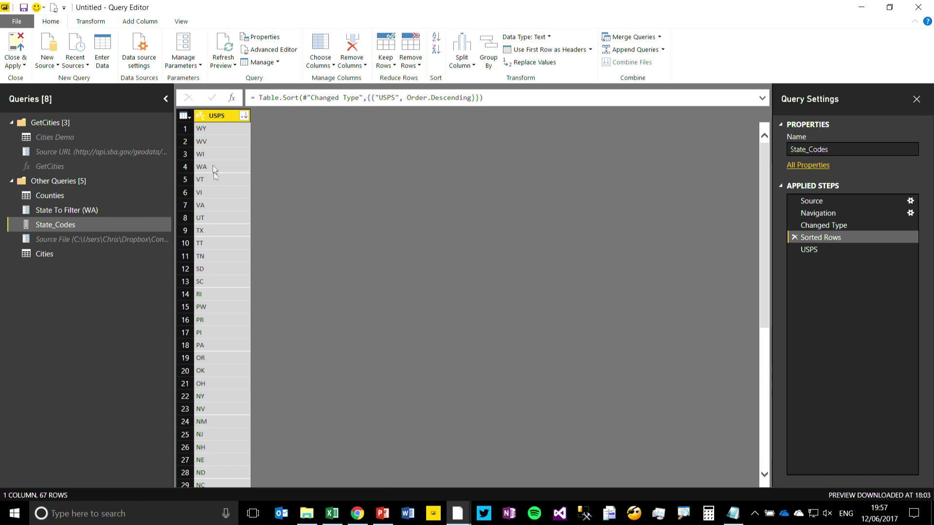
Step: Check the resulting list at the USPS step of State_Codes and apply the query changes to the report
left_click(800, 251)
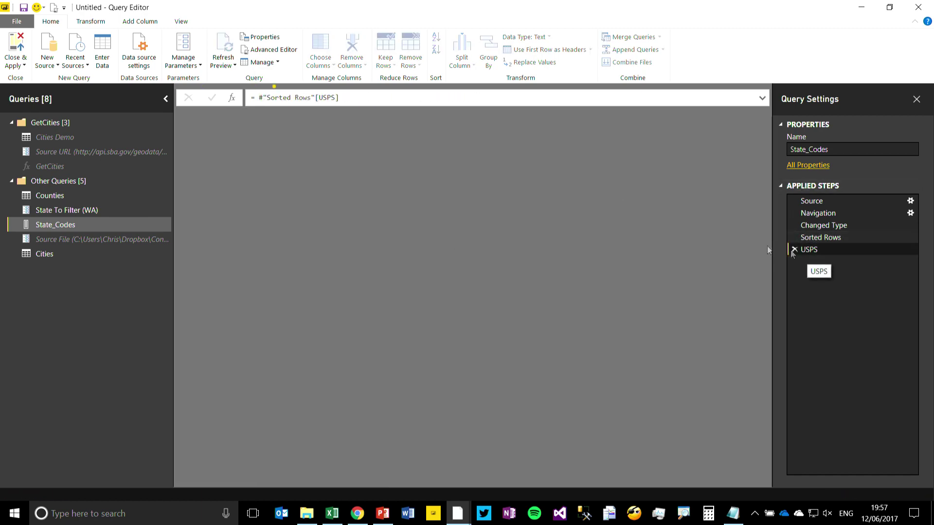
left_click(53, 24)
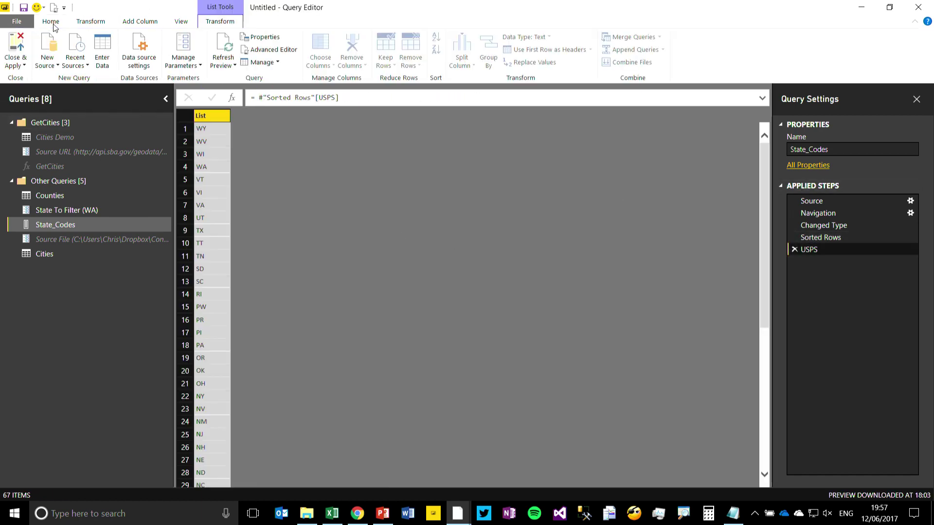
left_click(16, 49)
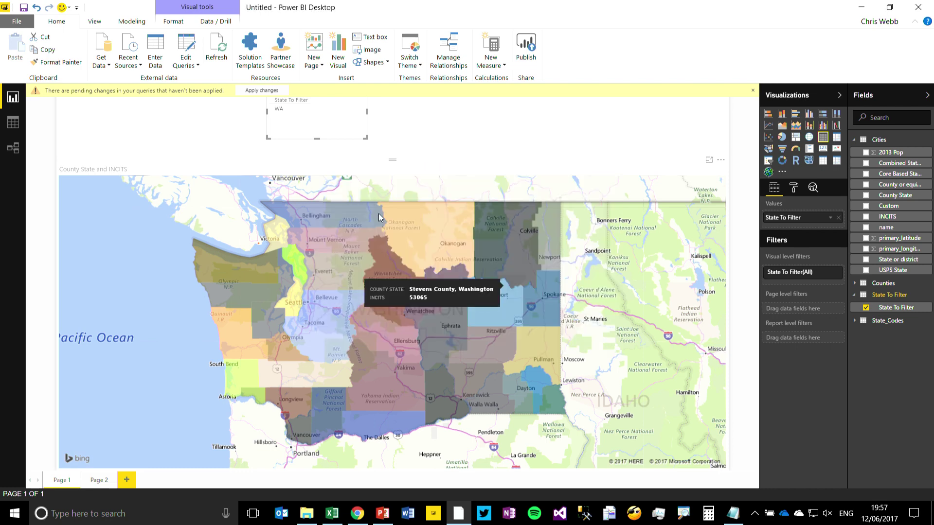
Step: Open the report's Enter Parameters dialog and look through the state codes offered for State To Filter
left_click(186, 65)
left_click(224, 105)
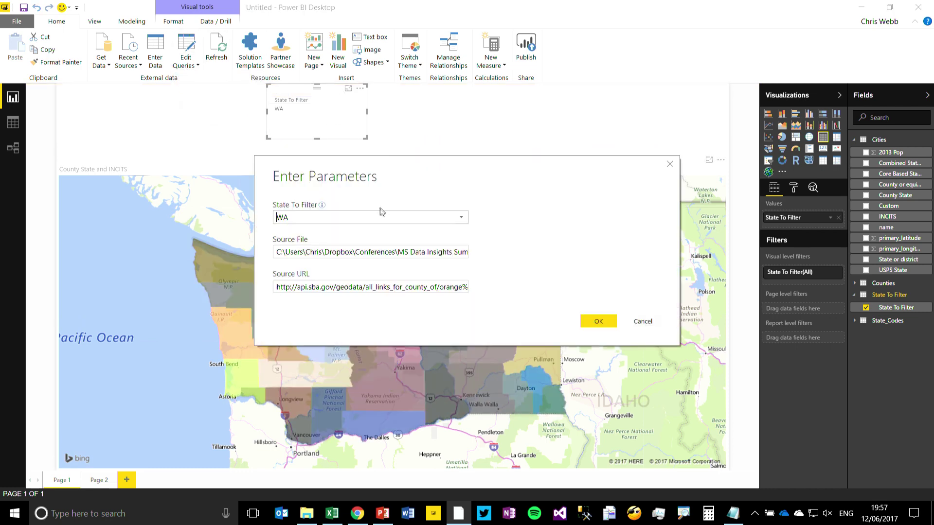
left_click(461, 217)
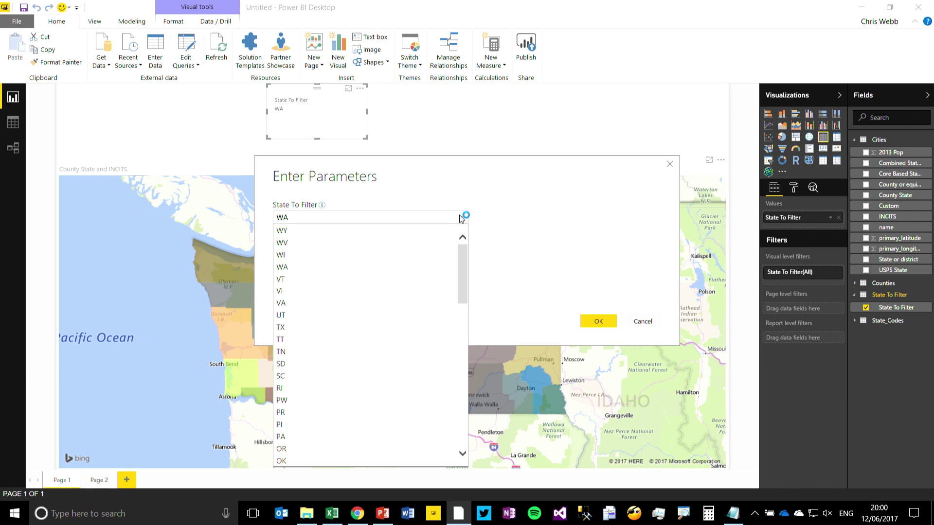
left_click(462, 218)
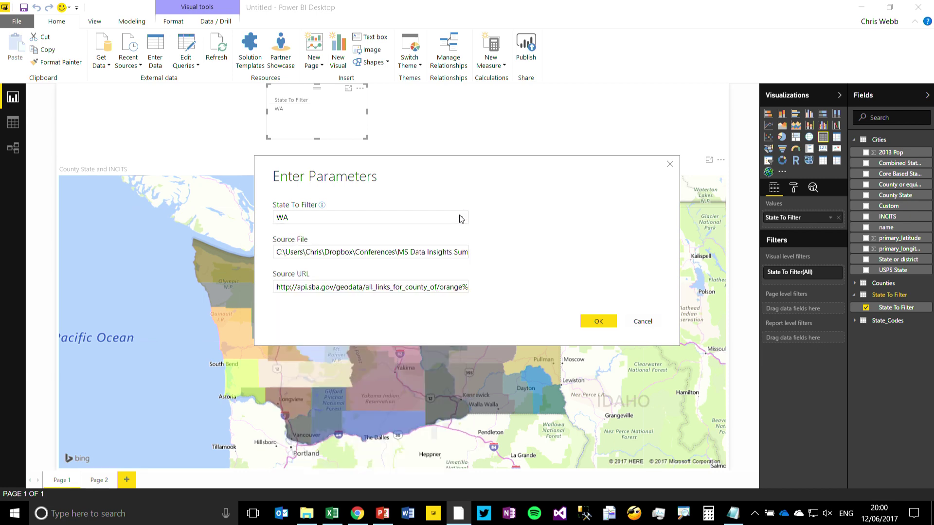